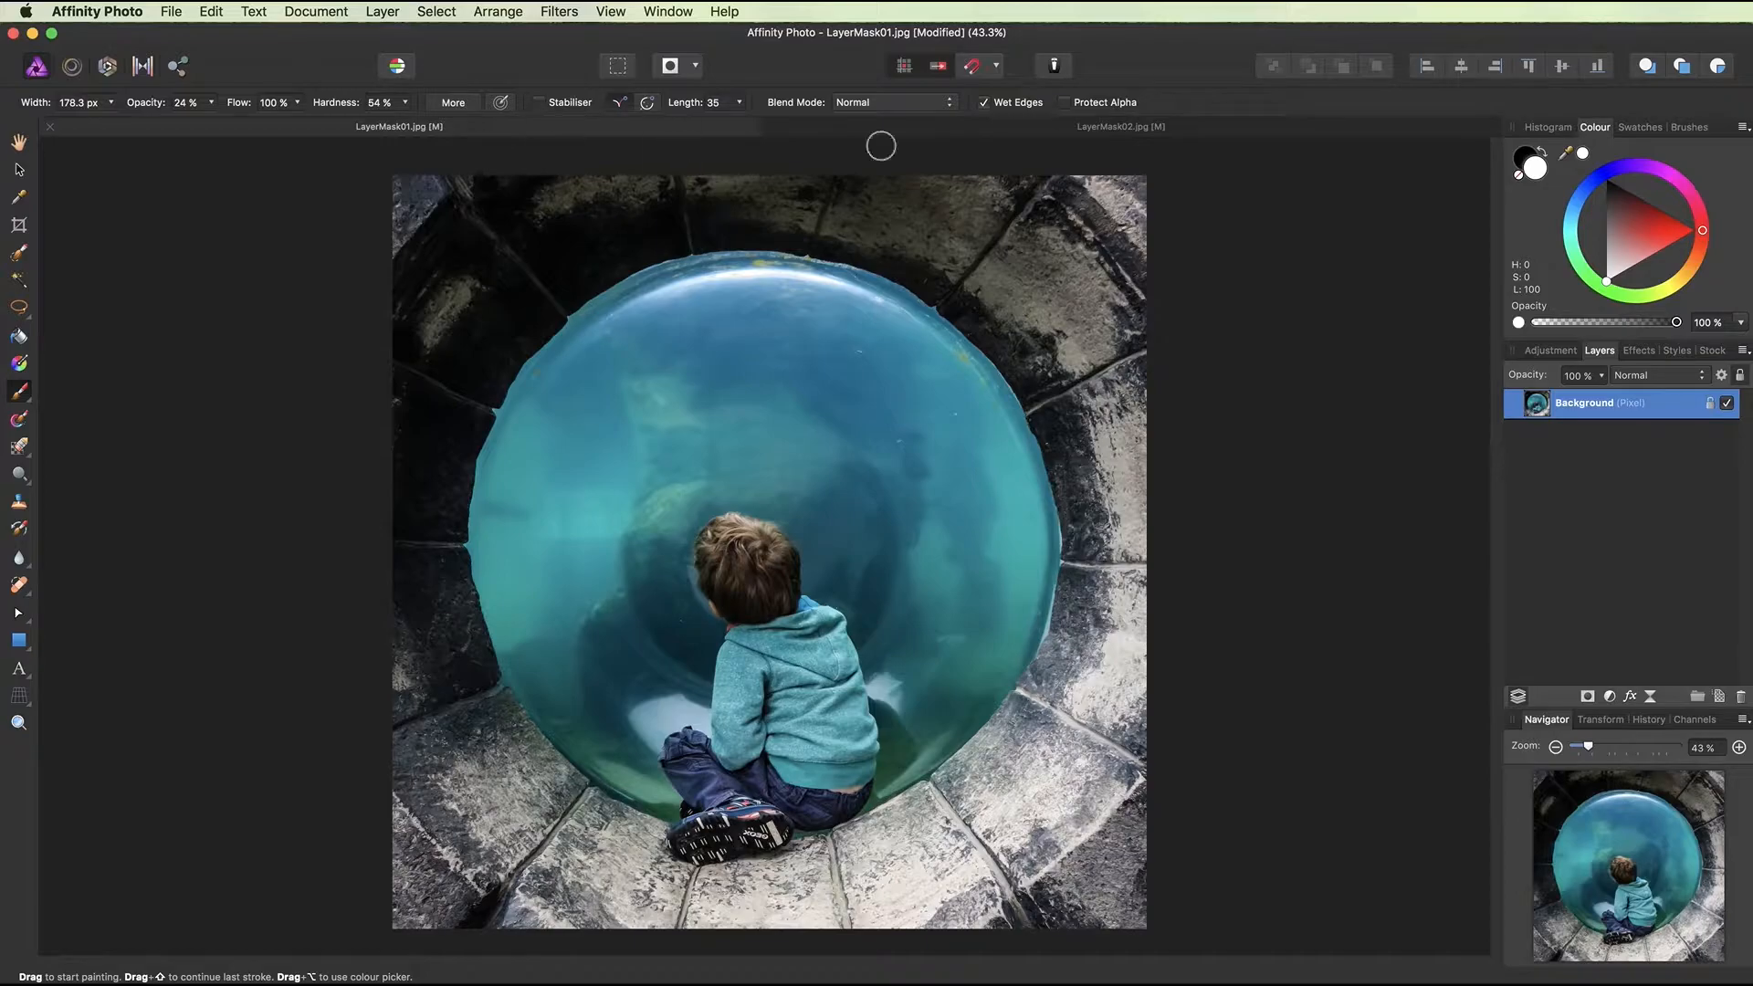
Make a loose freehand selection around the shark in LayerMask02.jpg
click(1008, 138)
key(l)
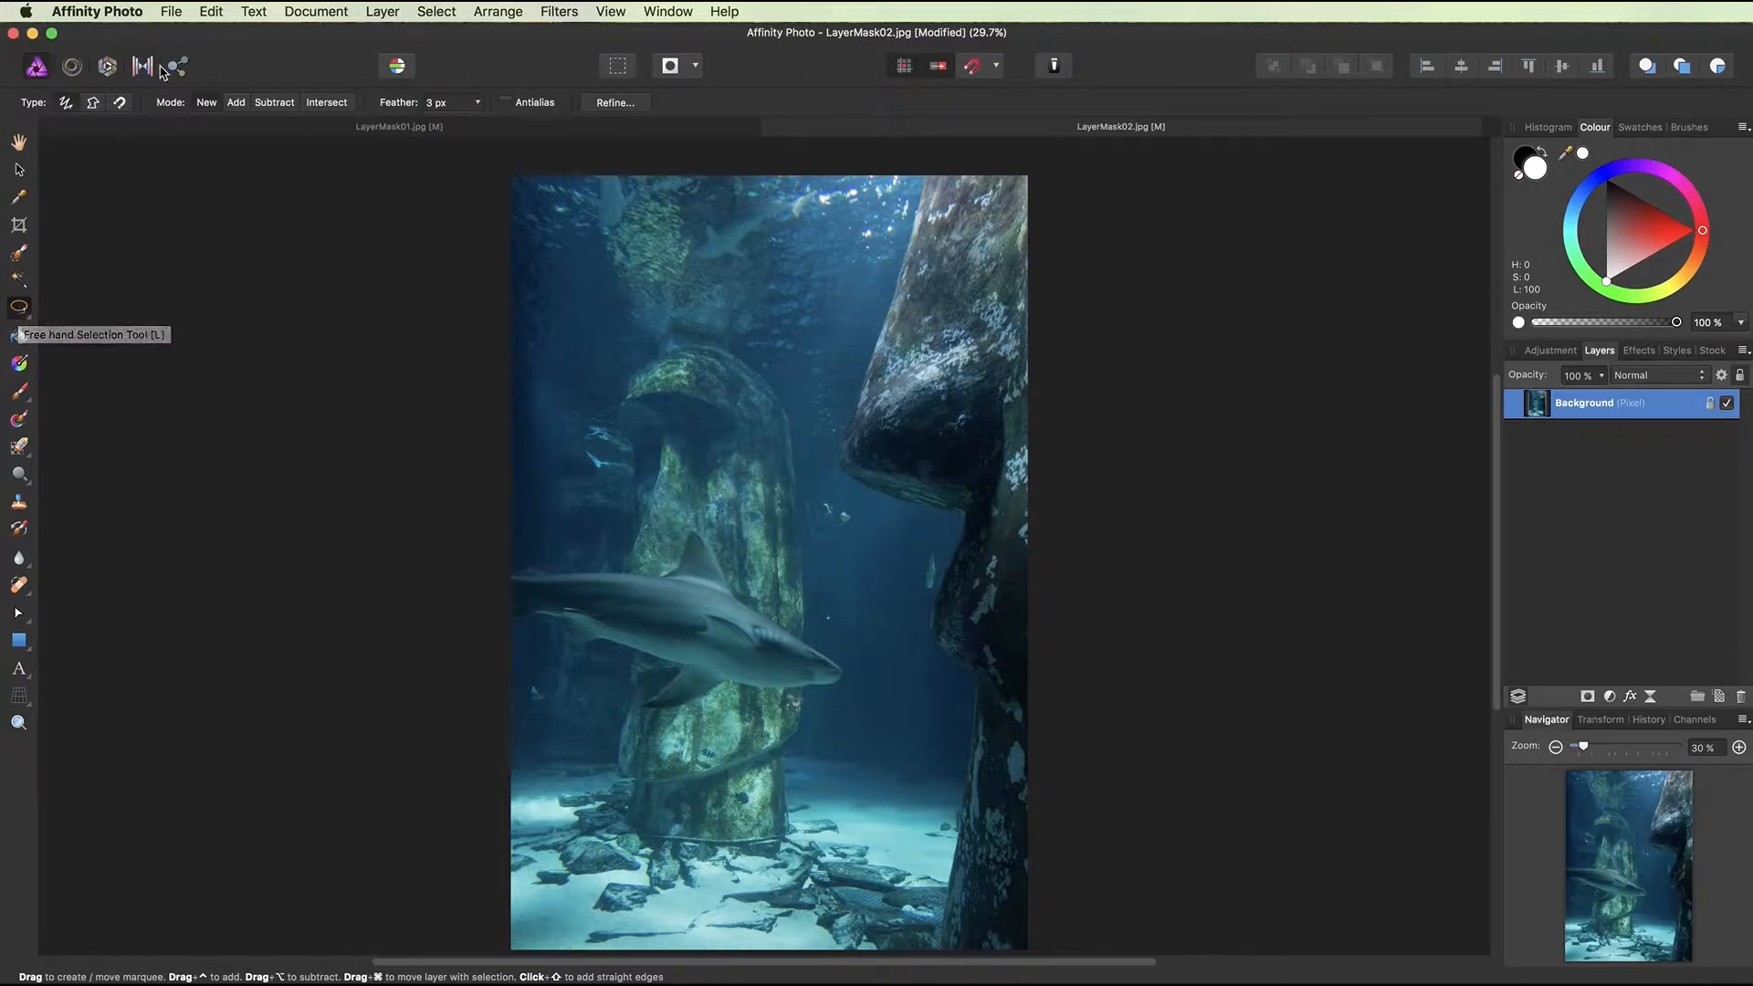
mouse_move(499, 531)
mouse_down()
mouse_move(686, 527)
mouse_move(817, 618)
mouse_move(859, 675)
mouse_move(730, 727)
mouse_move(621, 733)
mouse_move(486, 666)
mouse_up()
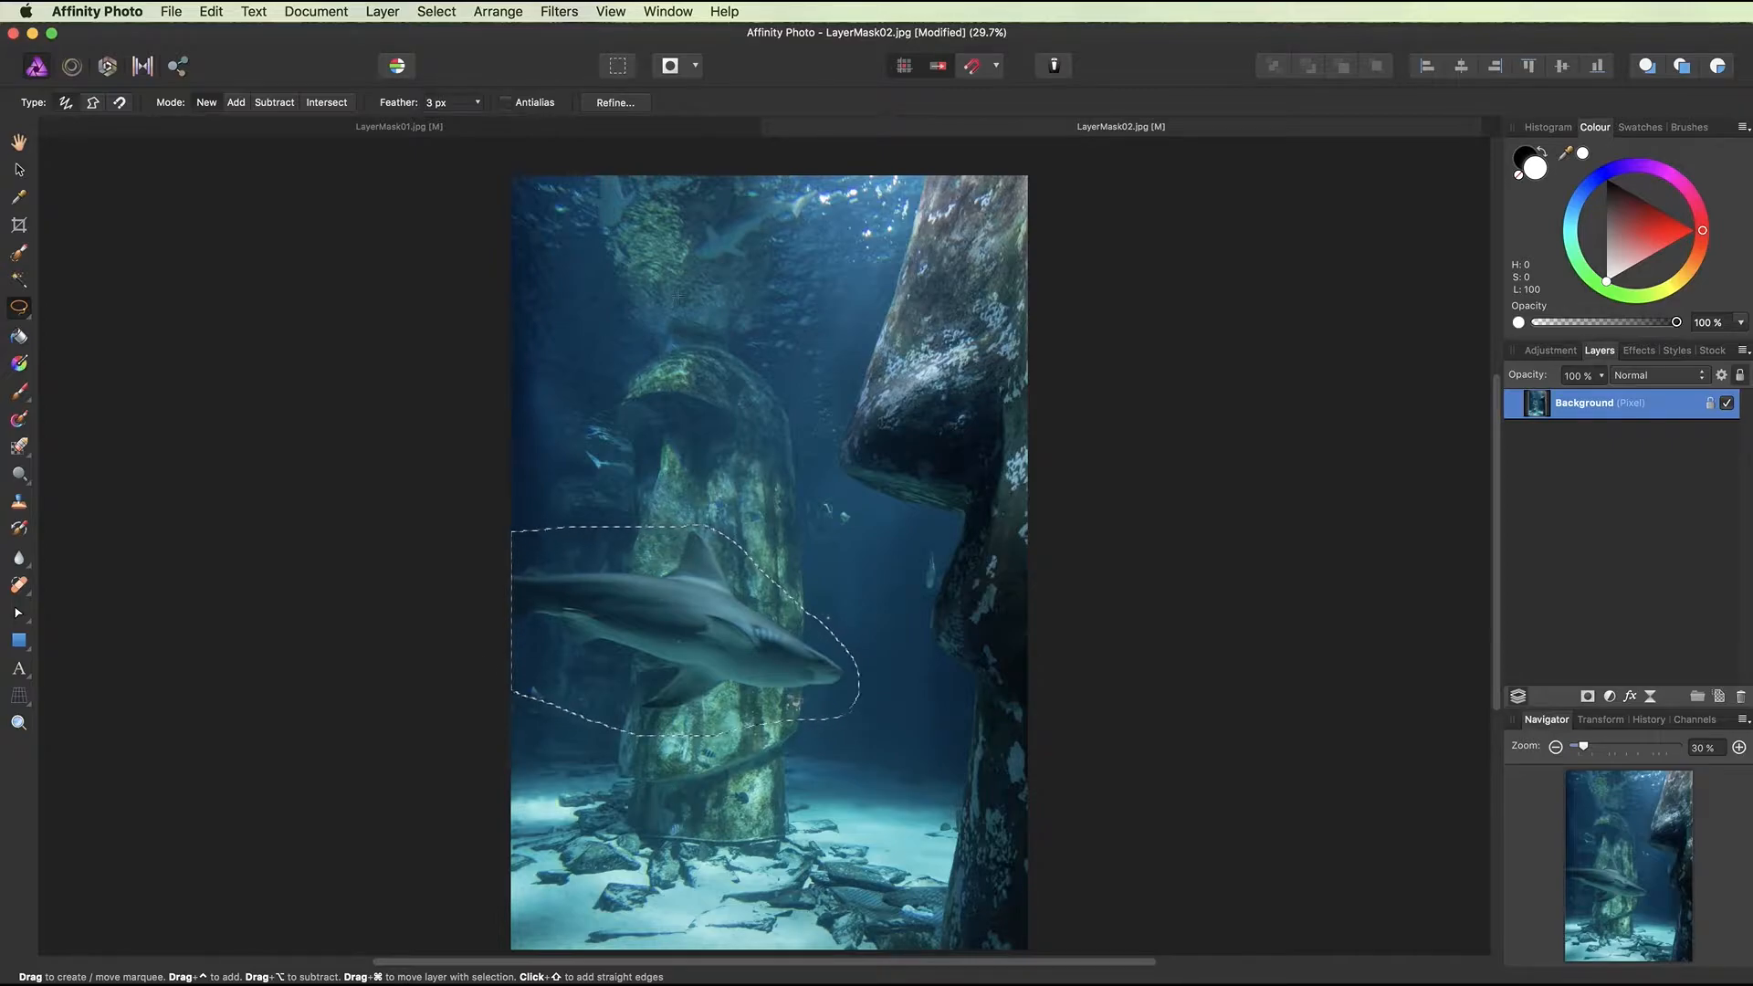
Paste the copied shark into LayerMask01.jpg and move it over the round window, just above the boy's head
click(349, 127)
key(b)
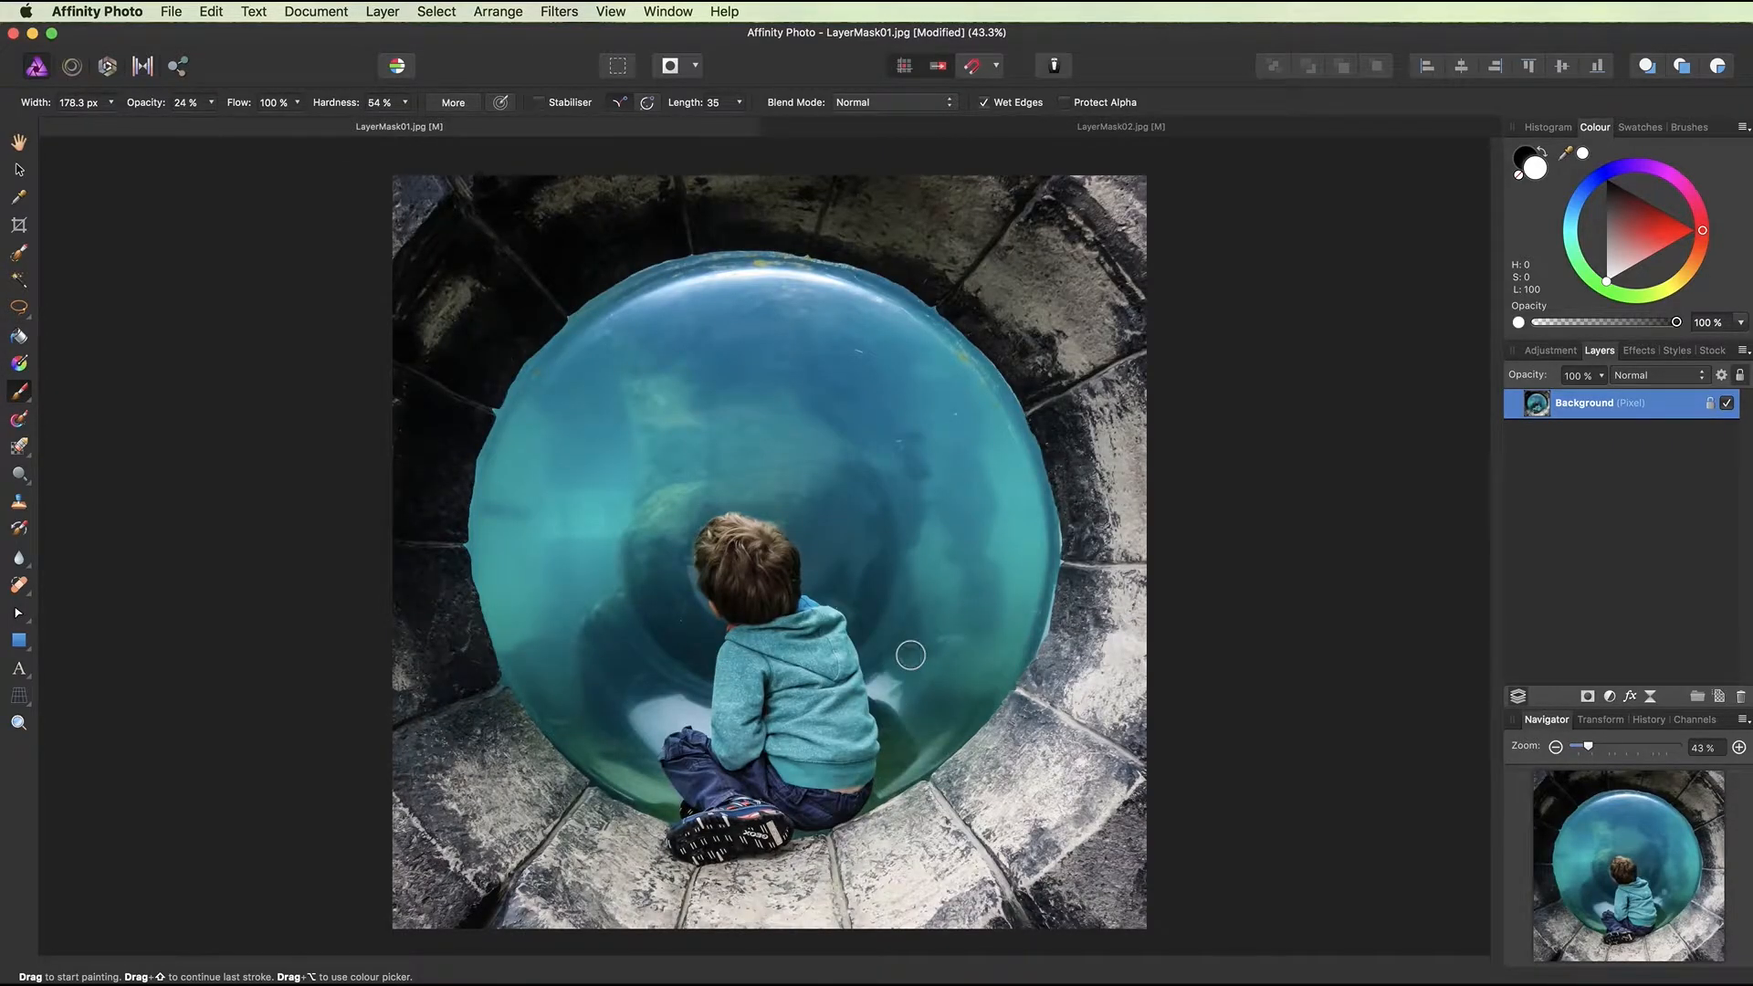
key(super+v)
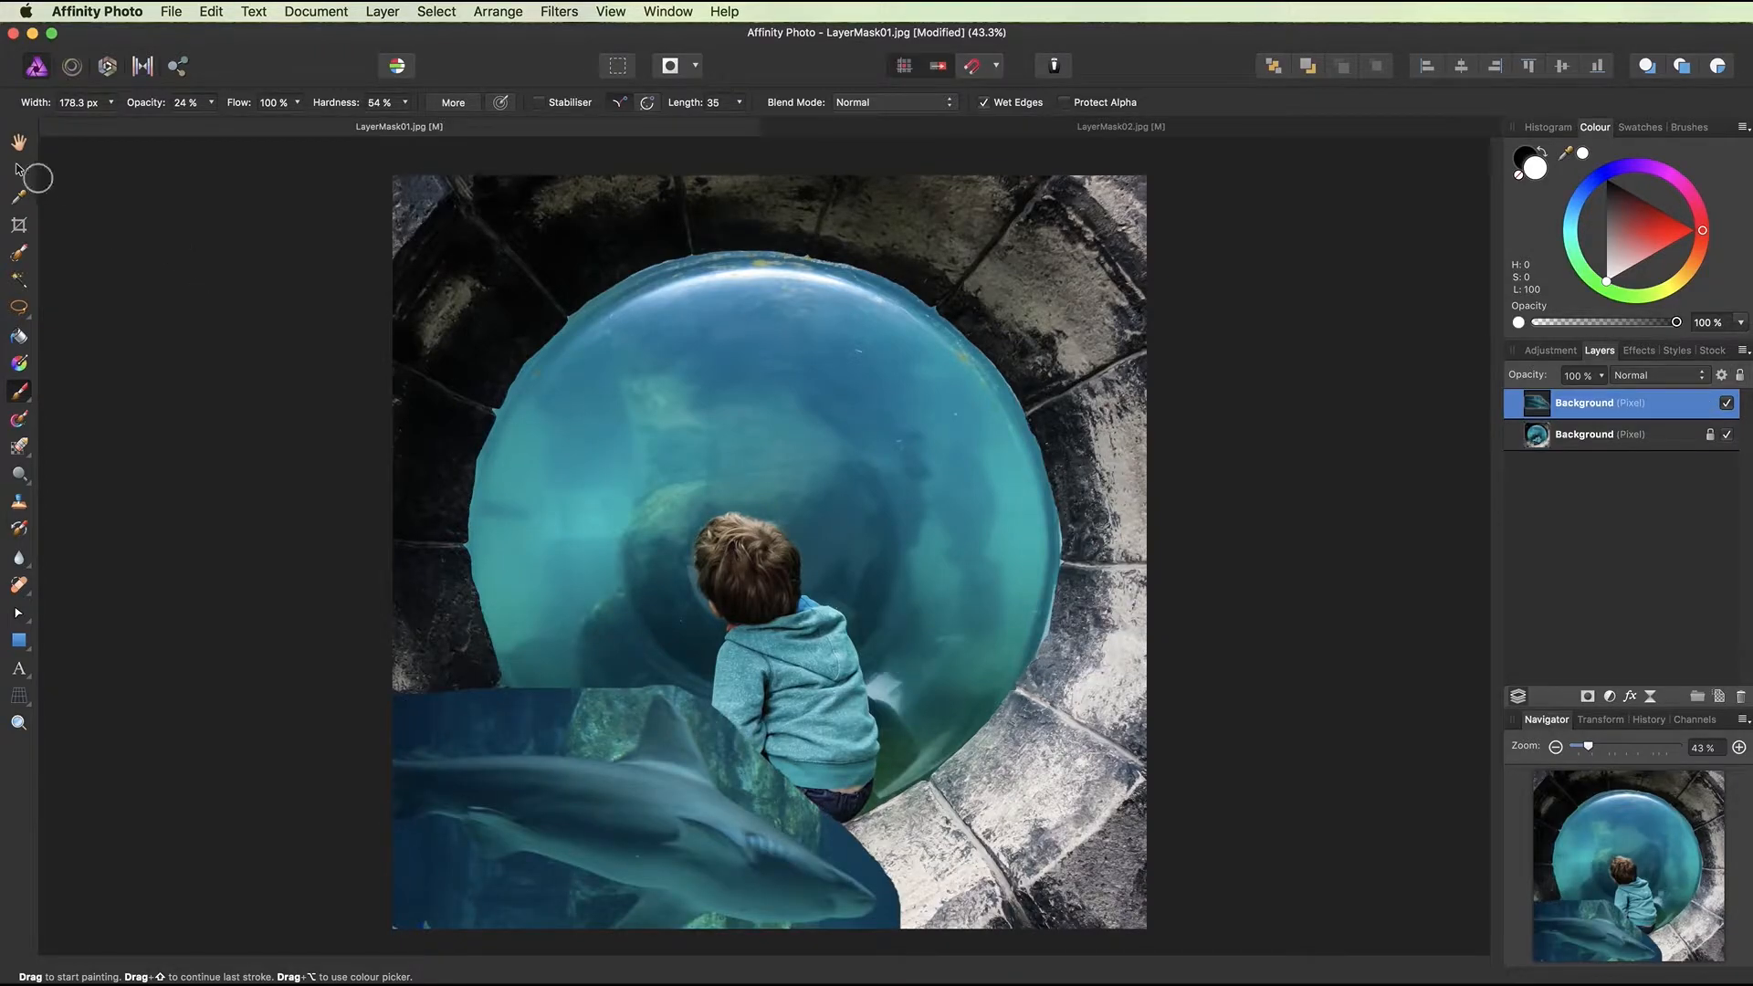
click(19, 170)
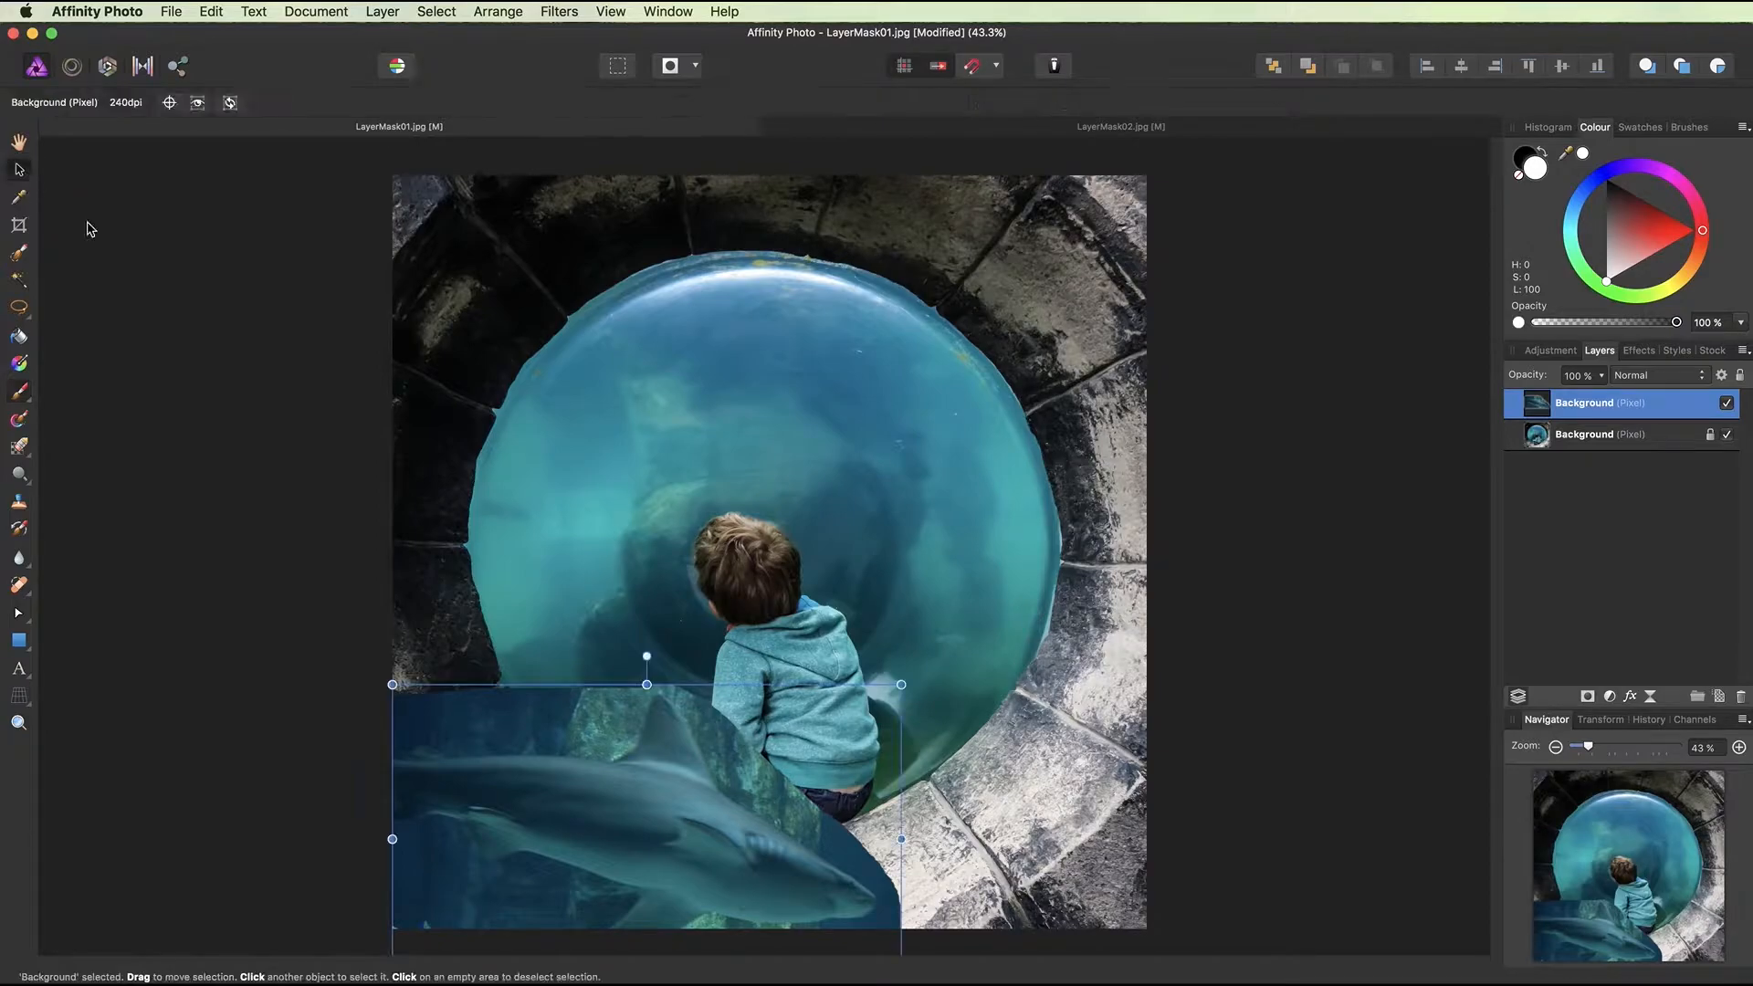
drag(666, 873, 709, 440)
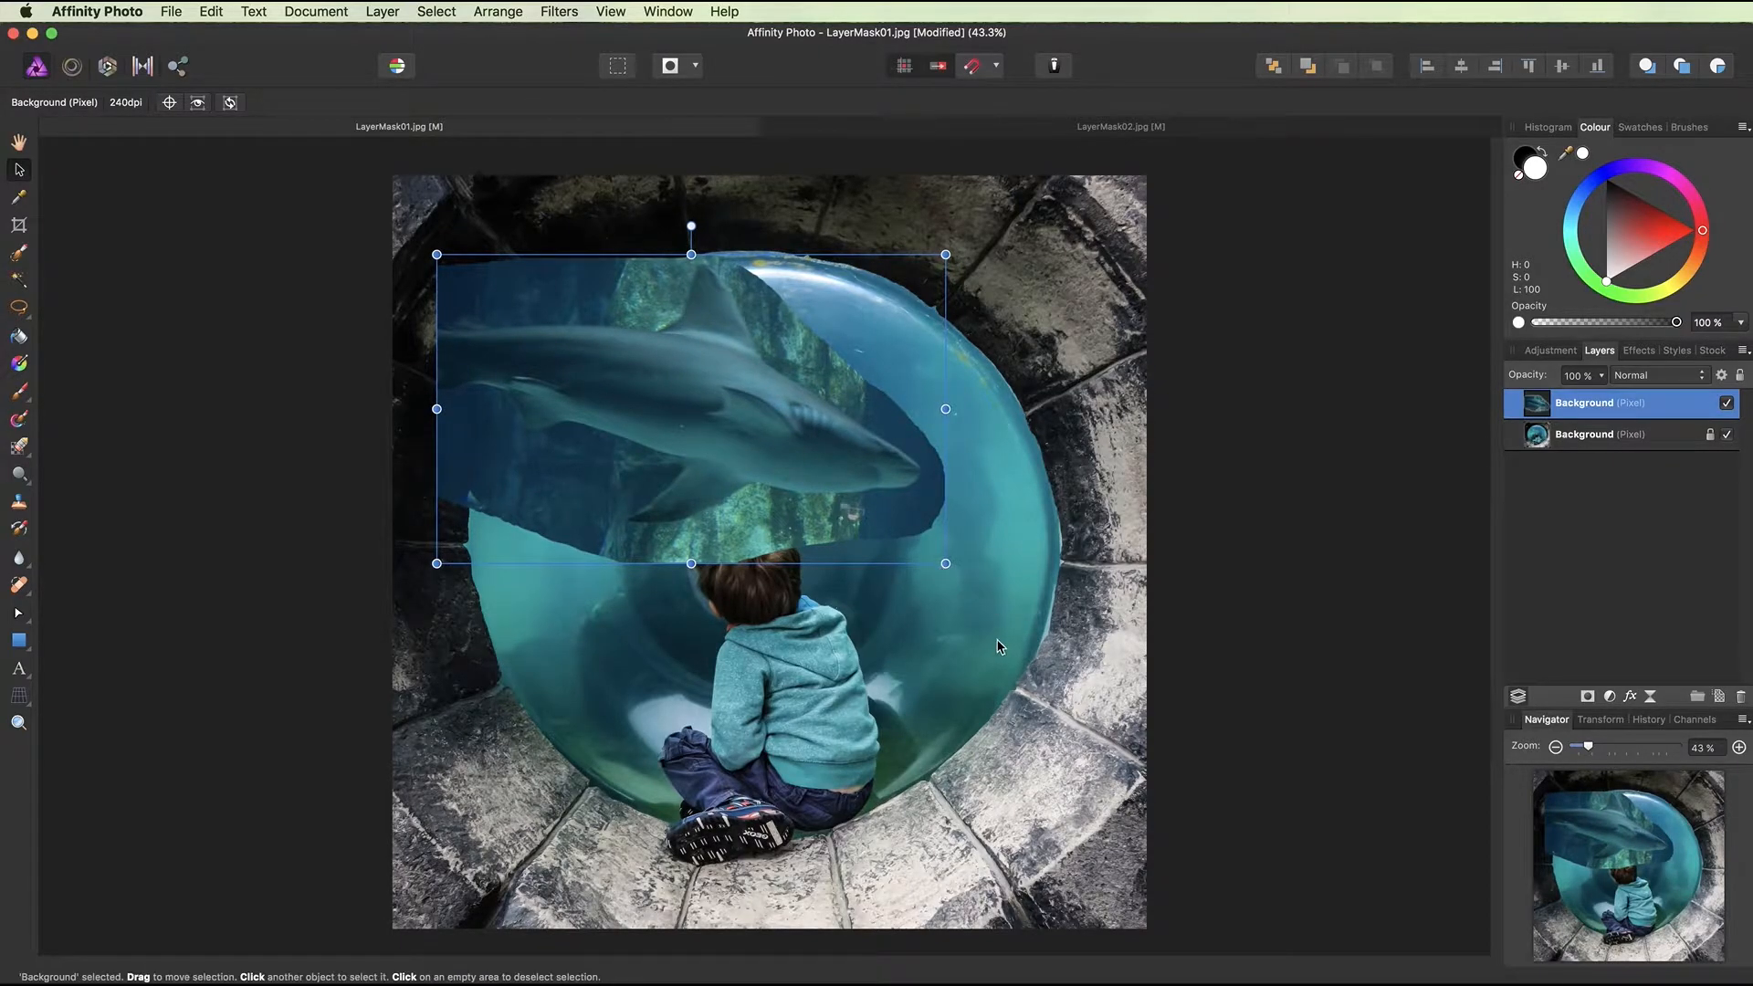
Try to delete the background in front of the shark's dorsal fin using a polygonal selection, and deselect
click(19, 141)
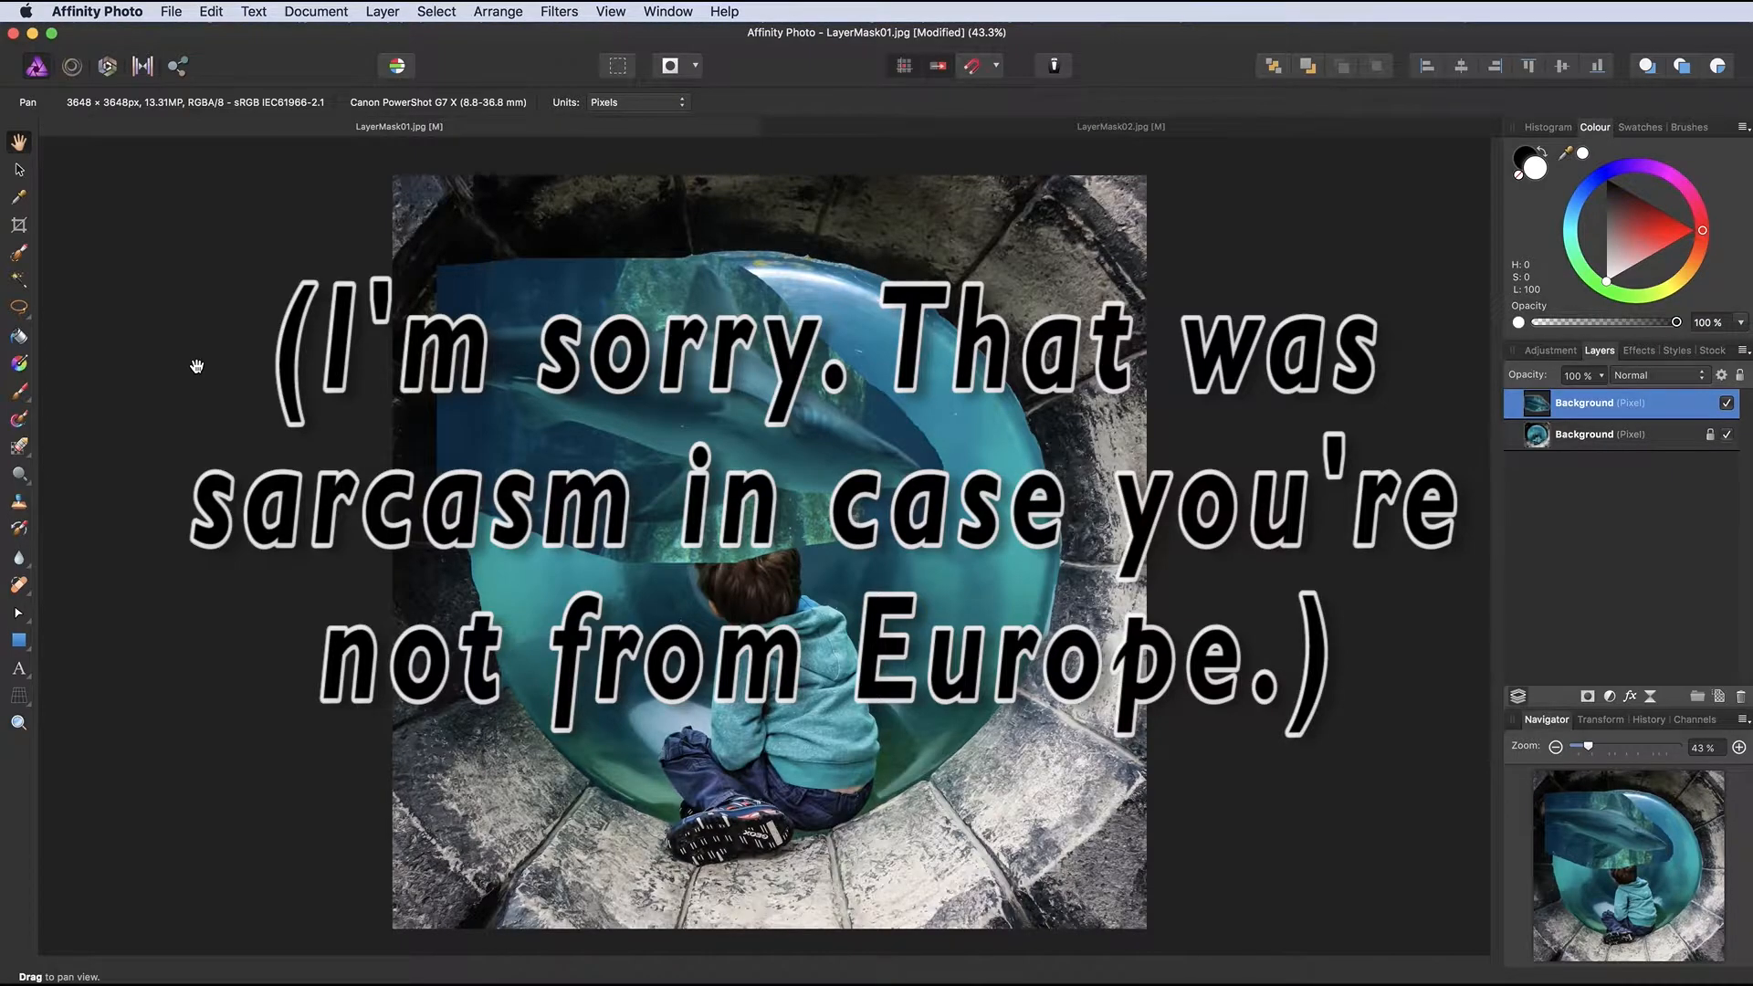
click(18, 307)
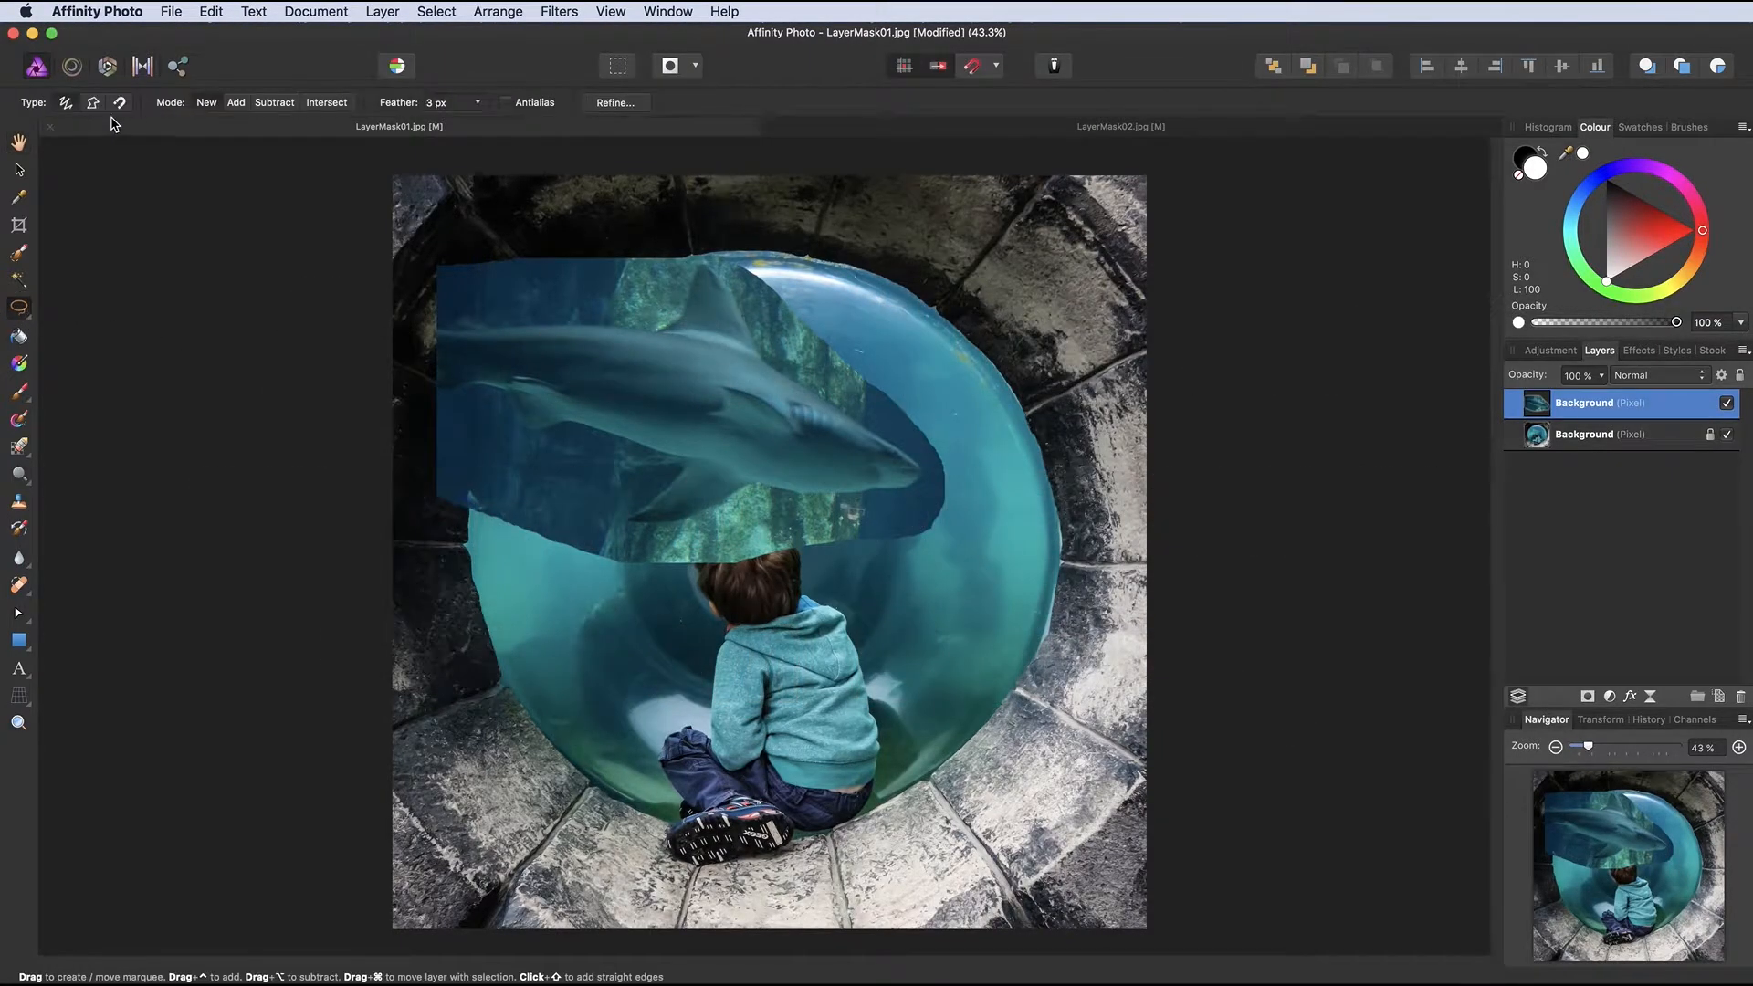
click(92, 103)
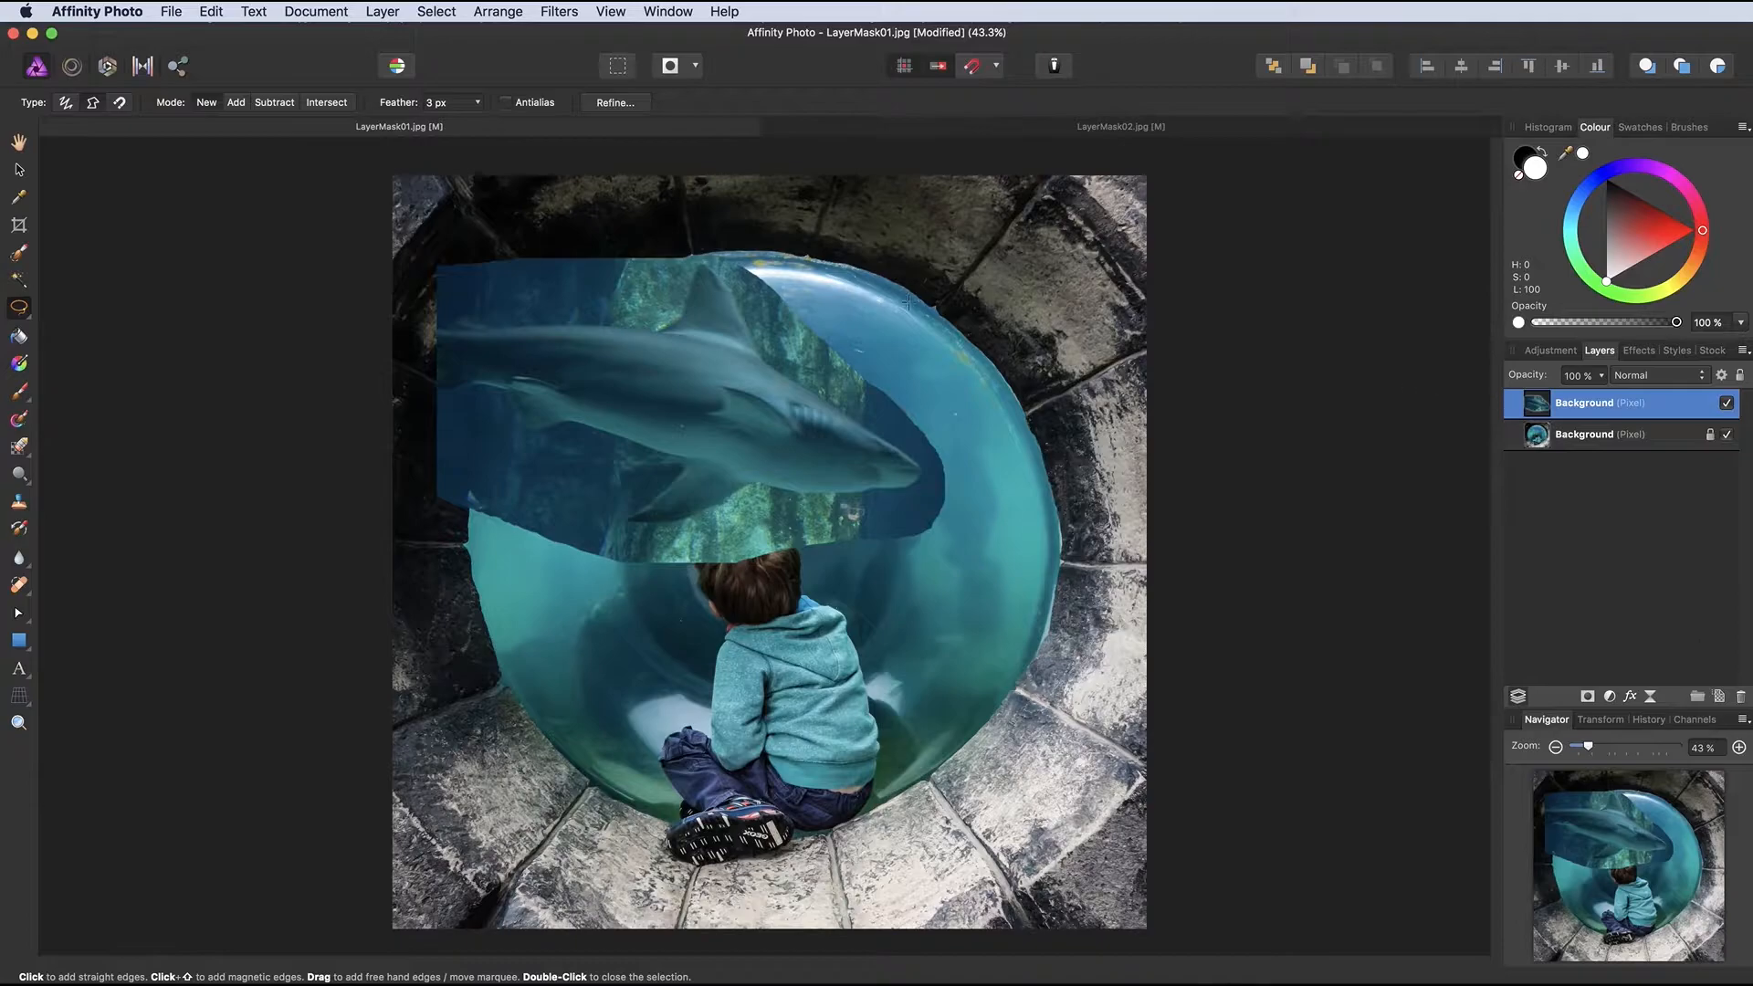
click(710, 267)
click(742, 316)
click(752, 348)
click(773, 375)
click(823, 402)
click(919, 432)
click(939, 363)
click(776, 263)
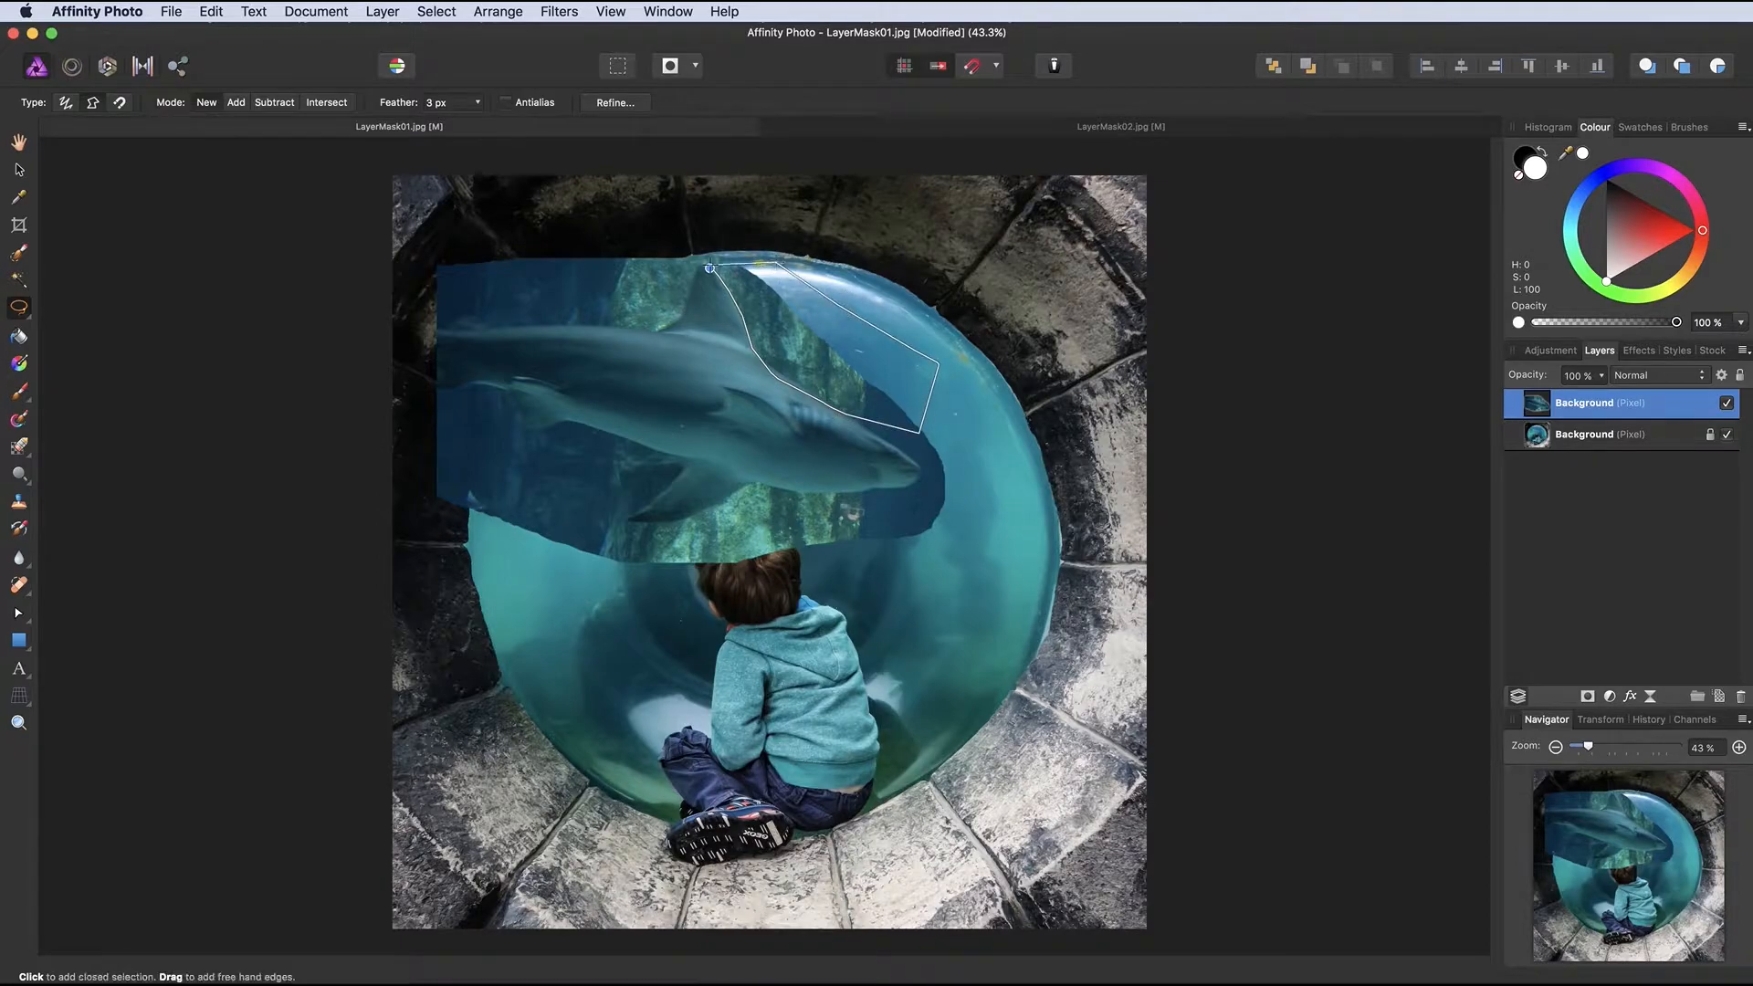
click(709, 268)
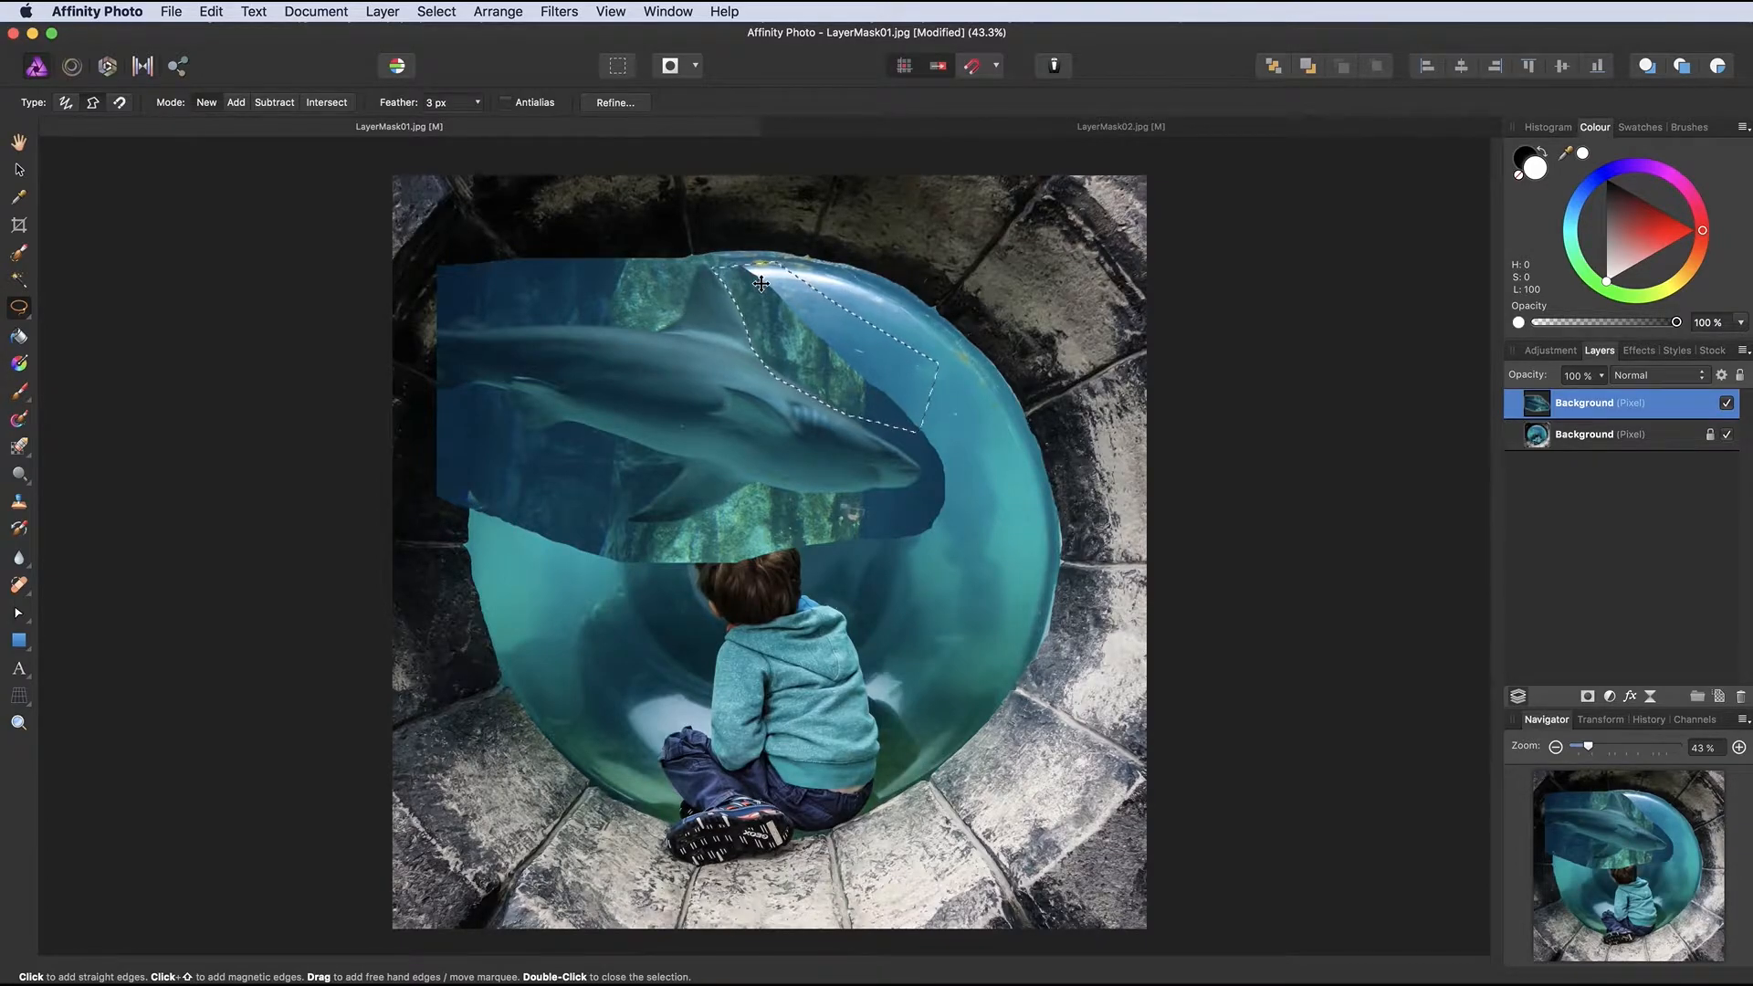
key(Delete)
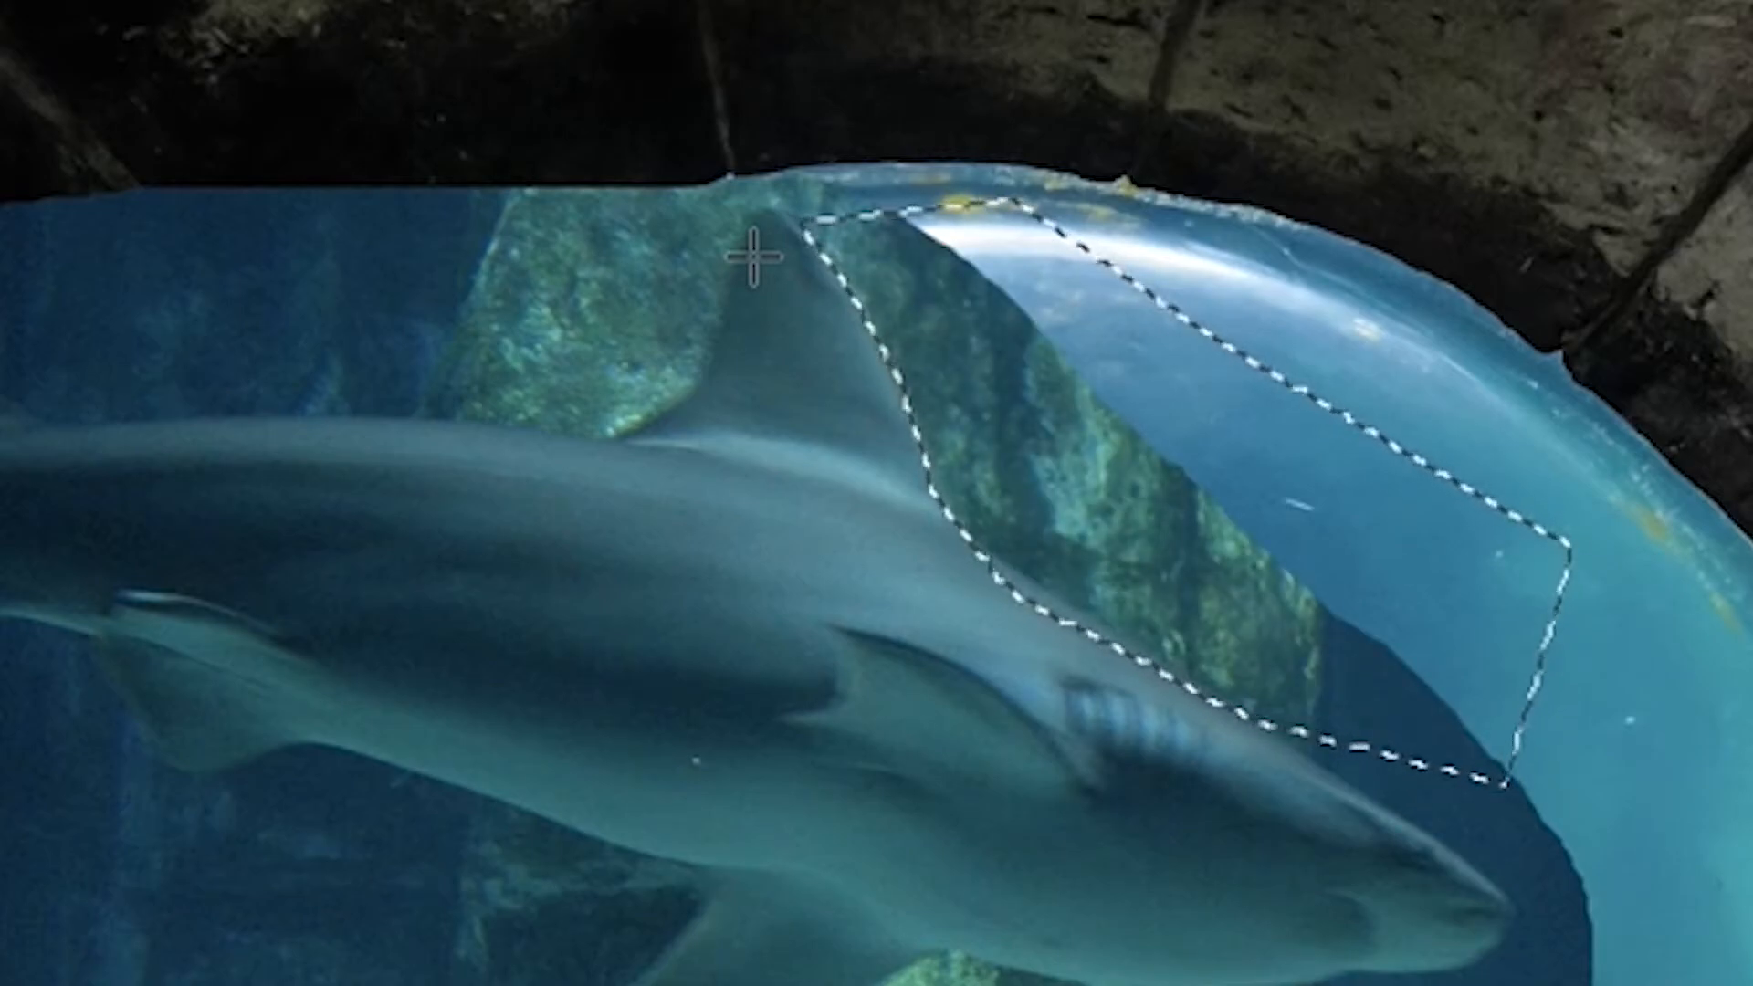
key(ctrl+d)
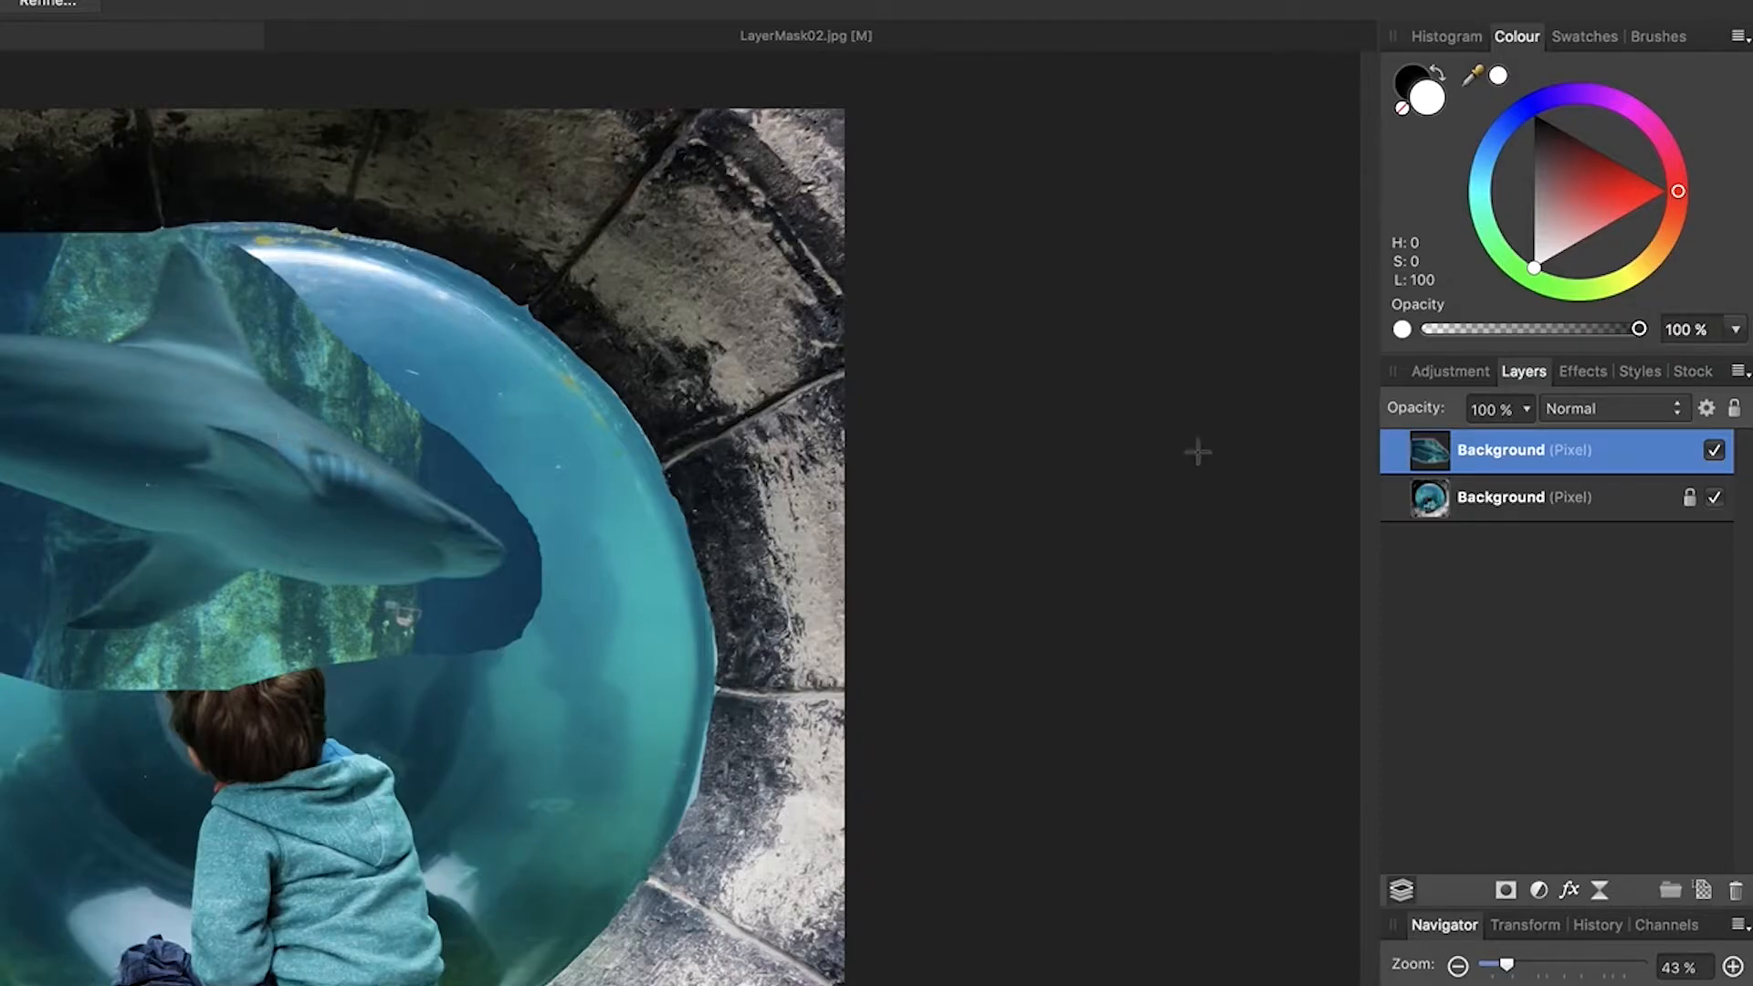
Rename the pasted layer as shark
double_click(1502, 451)
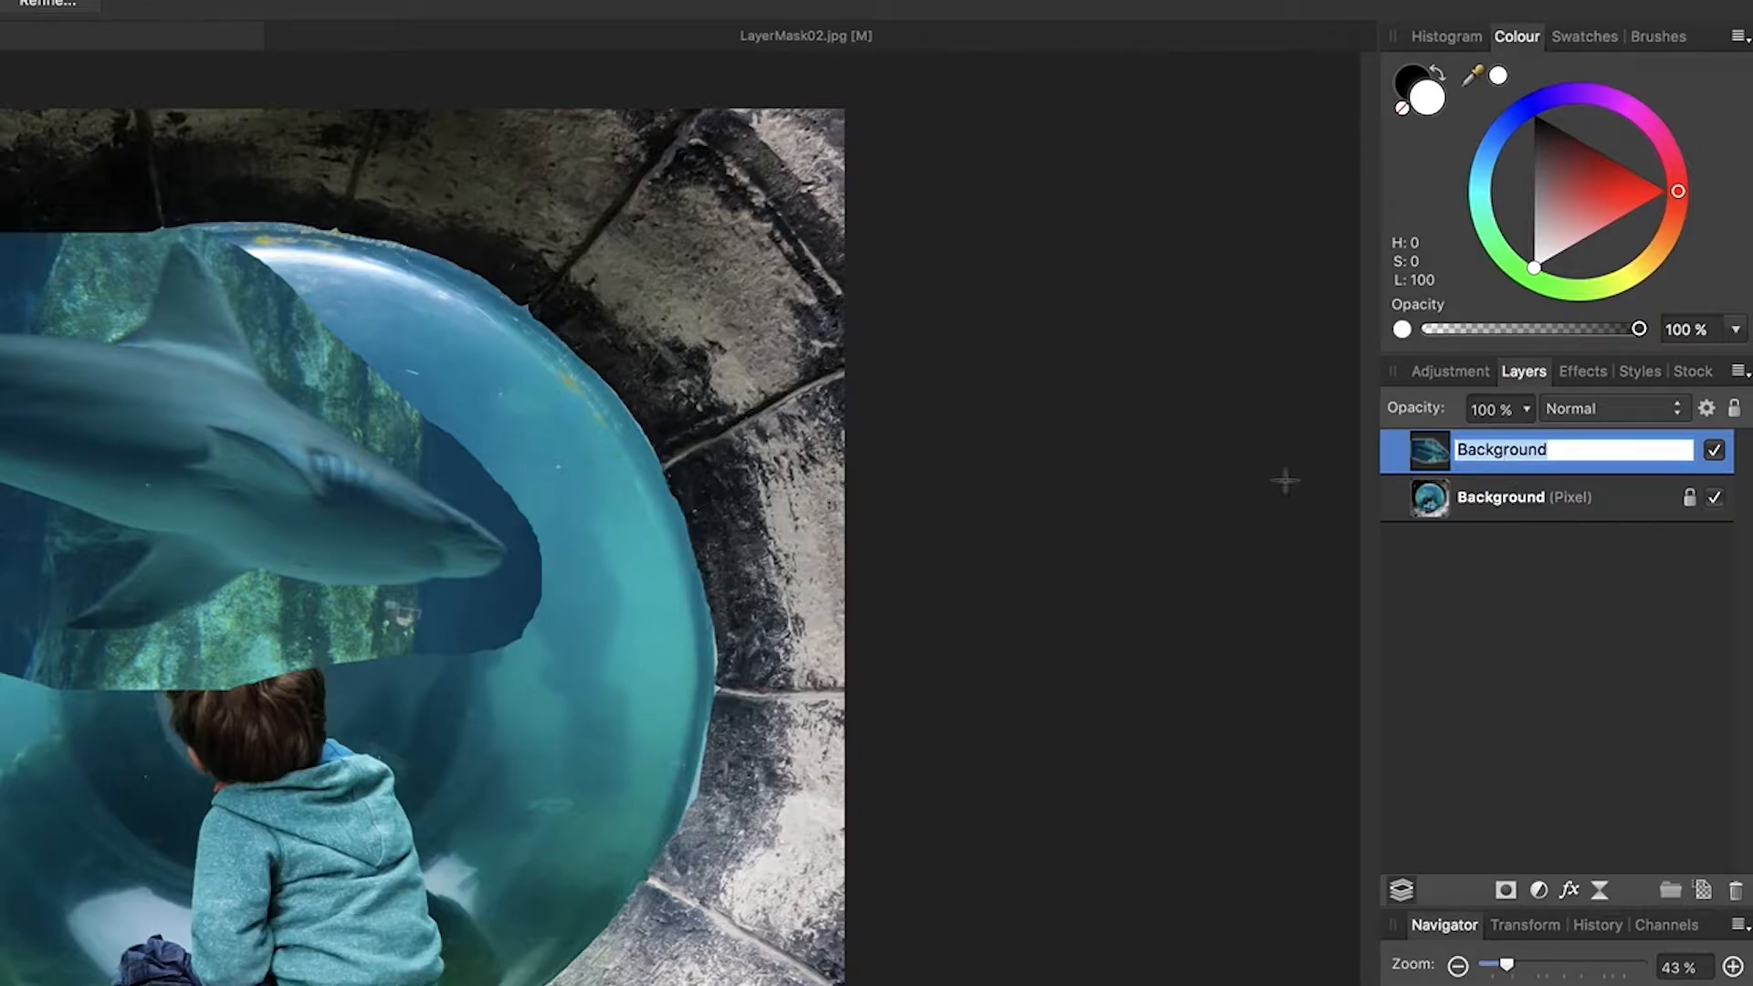
text(shark)
key(Return)
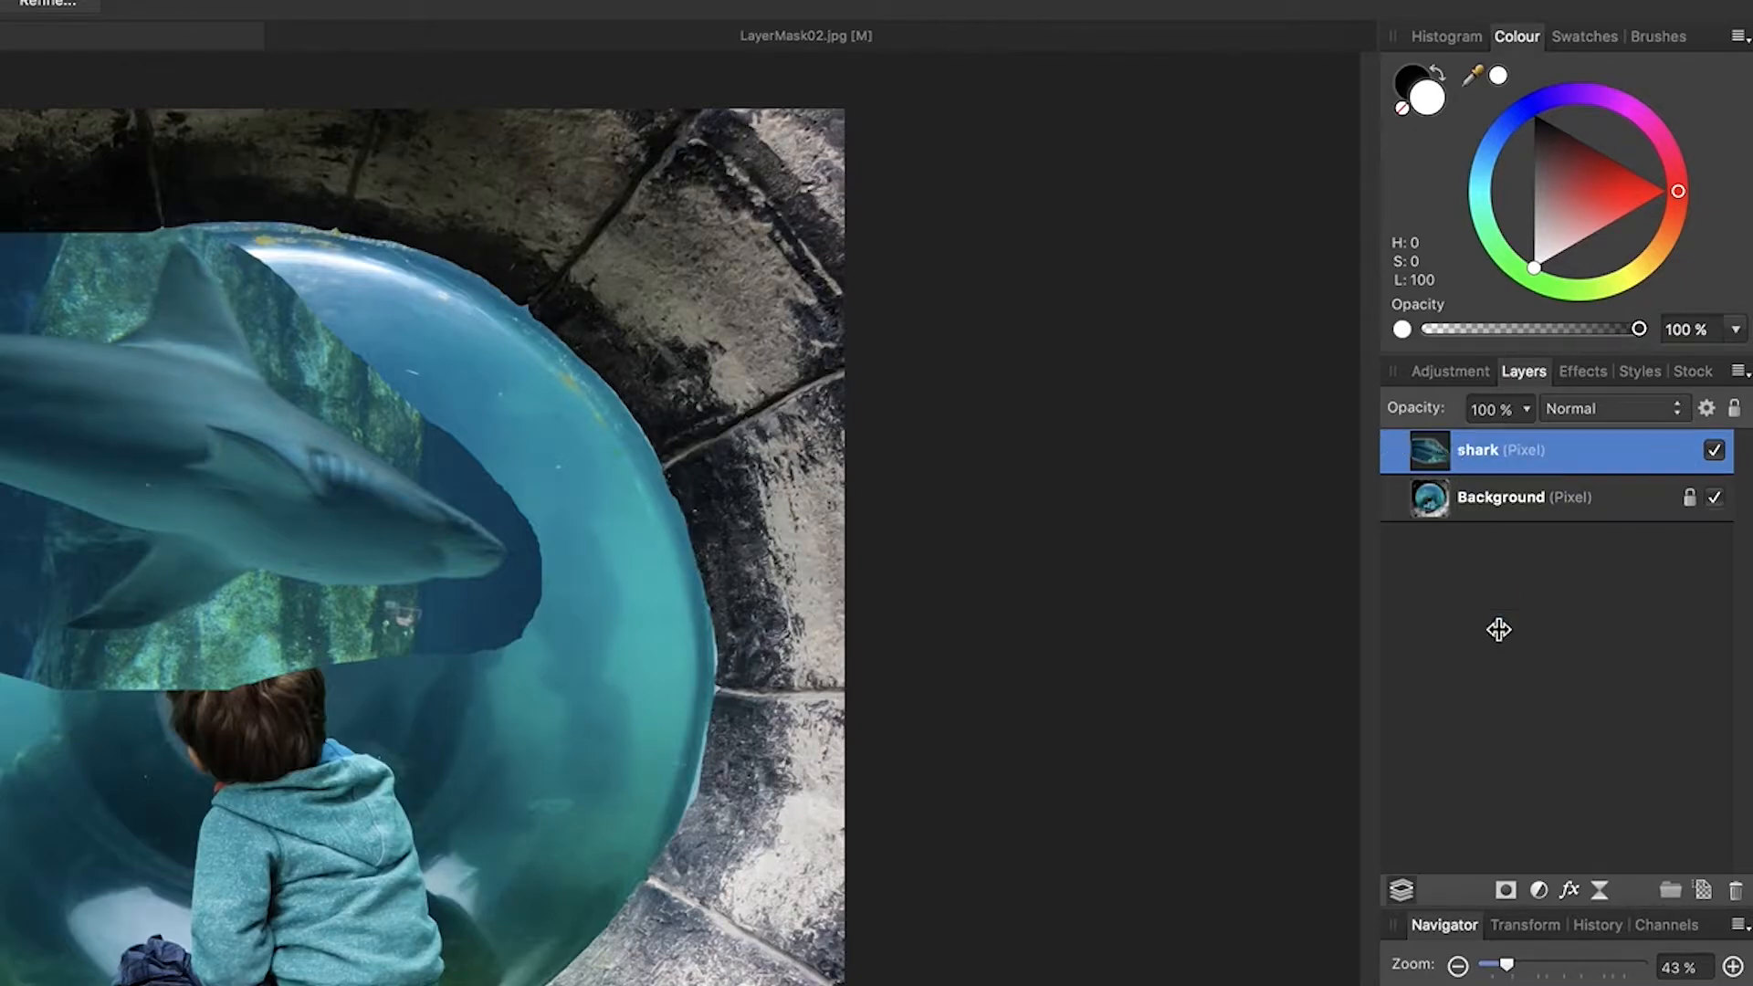
Add a mask to the shark layer, view the mask on its own, and return to the full image
click(1506, 890)
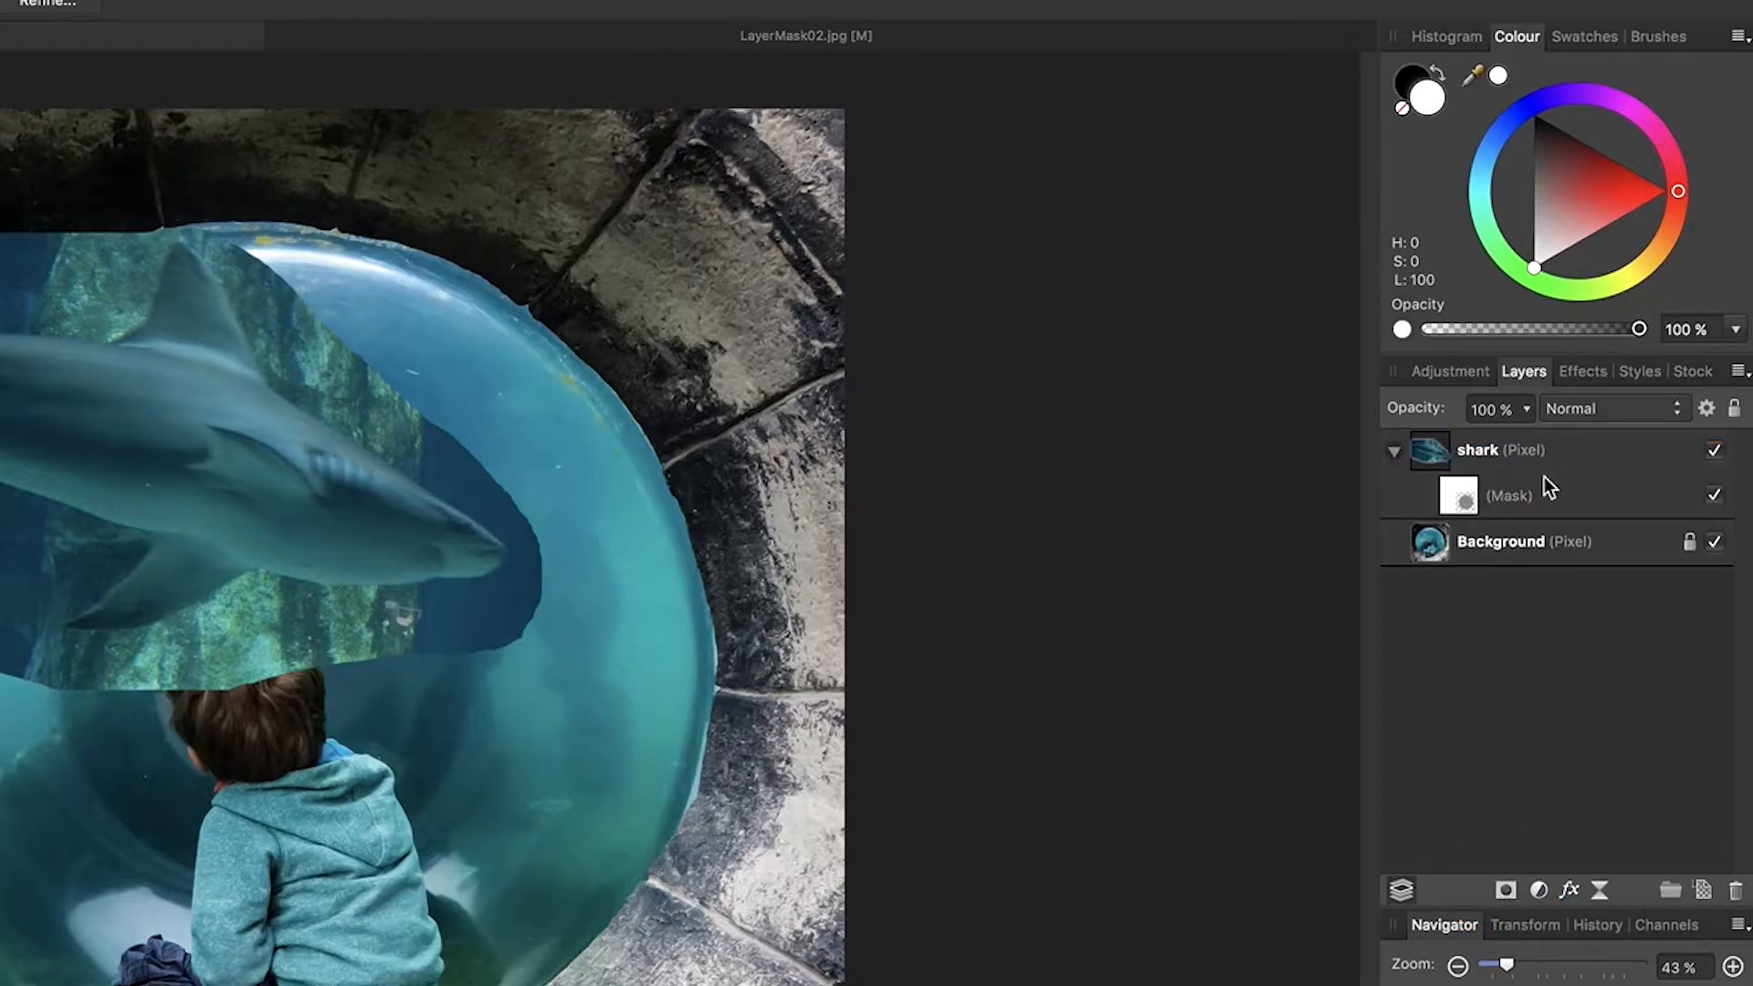
click(1531, 495)
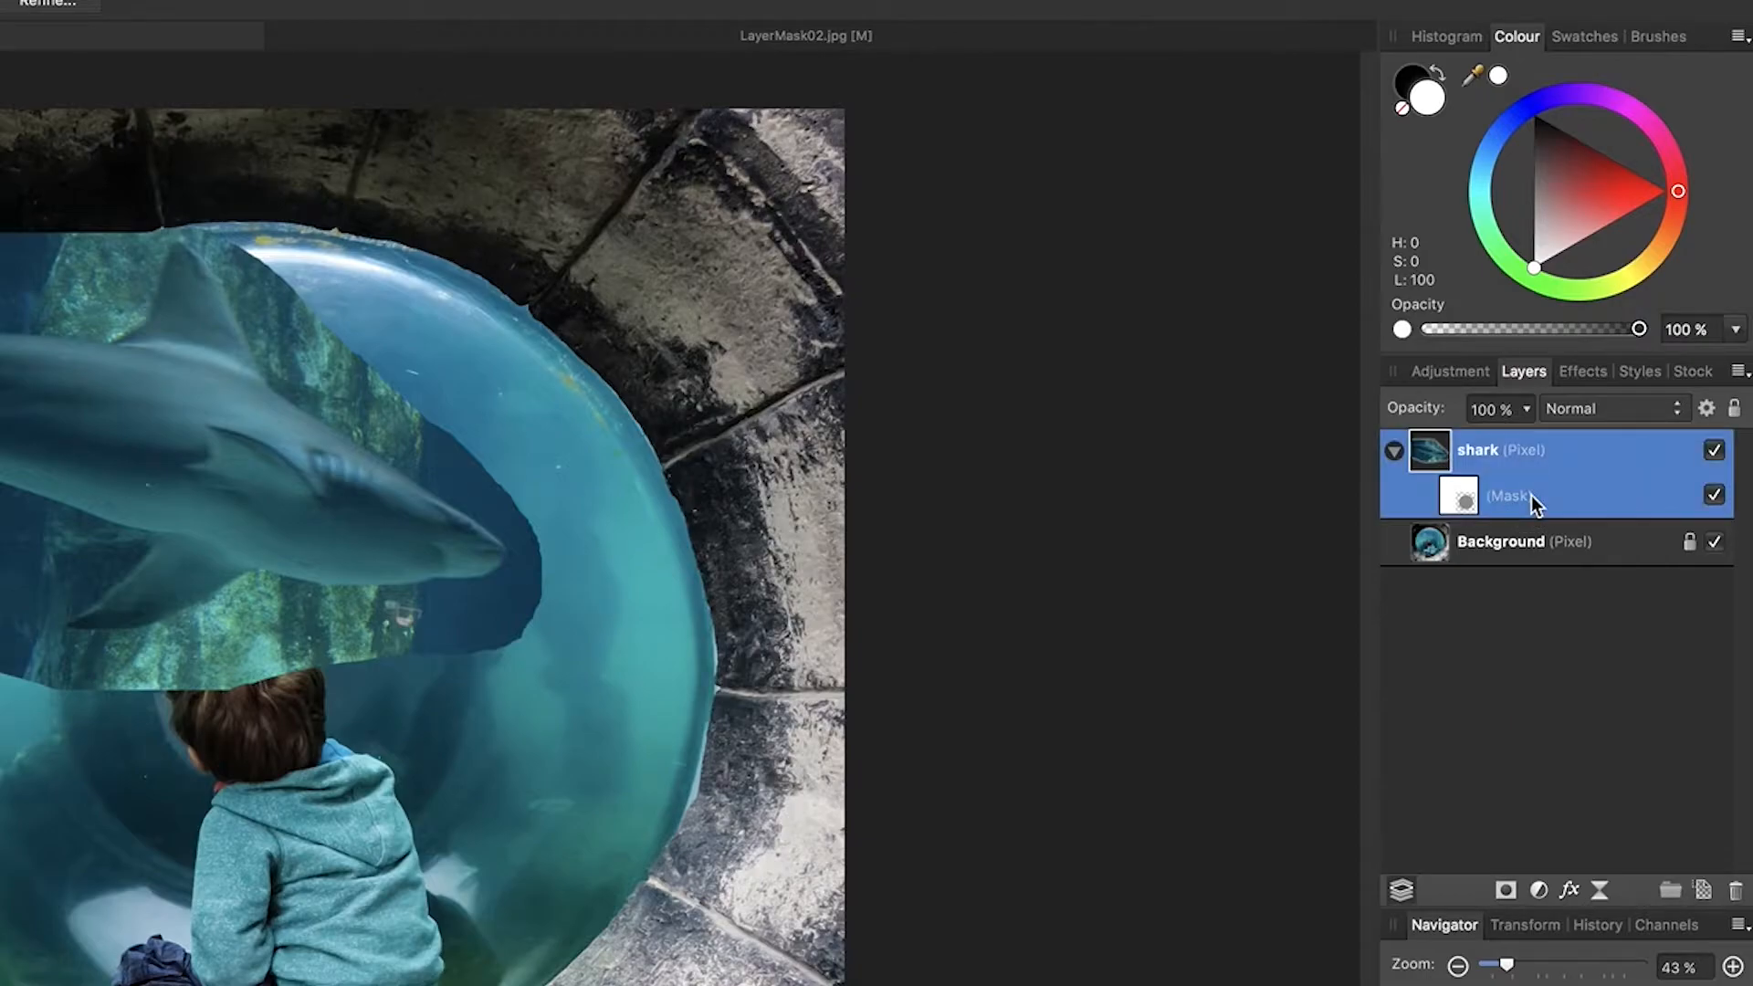
click(1463, 504)
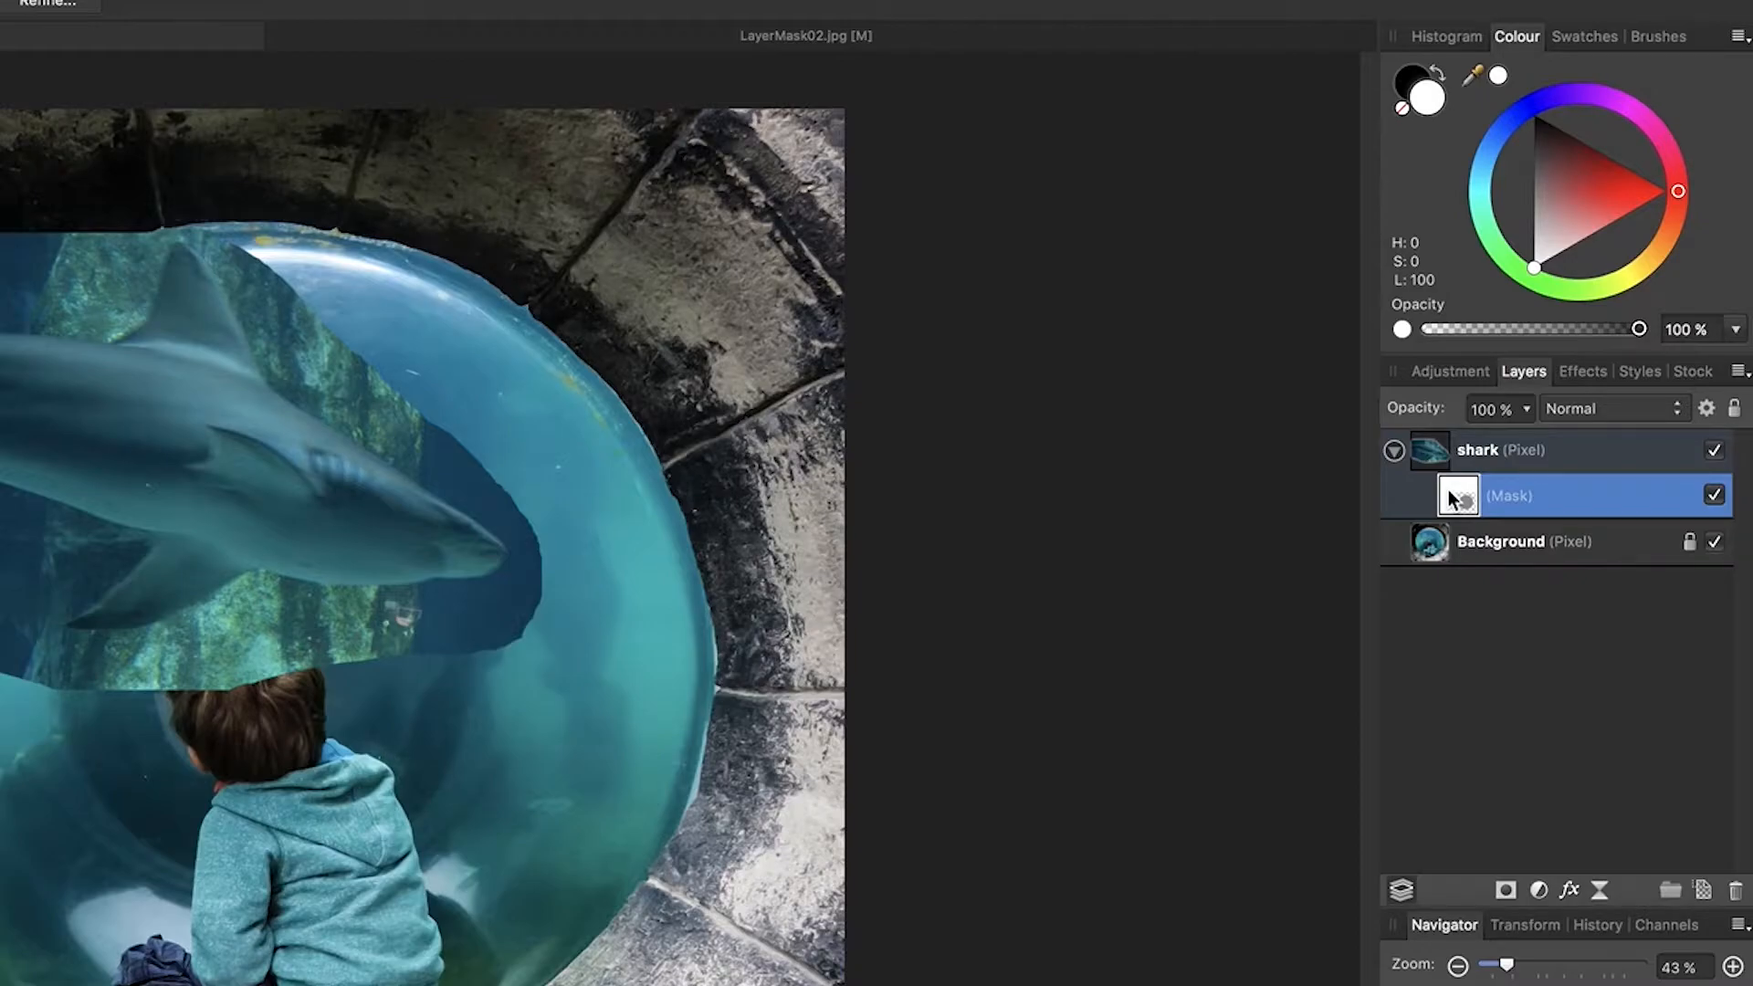
alt+click(1449, 498)
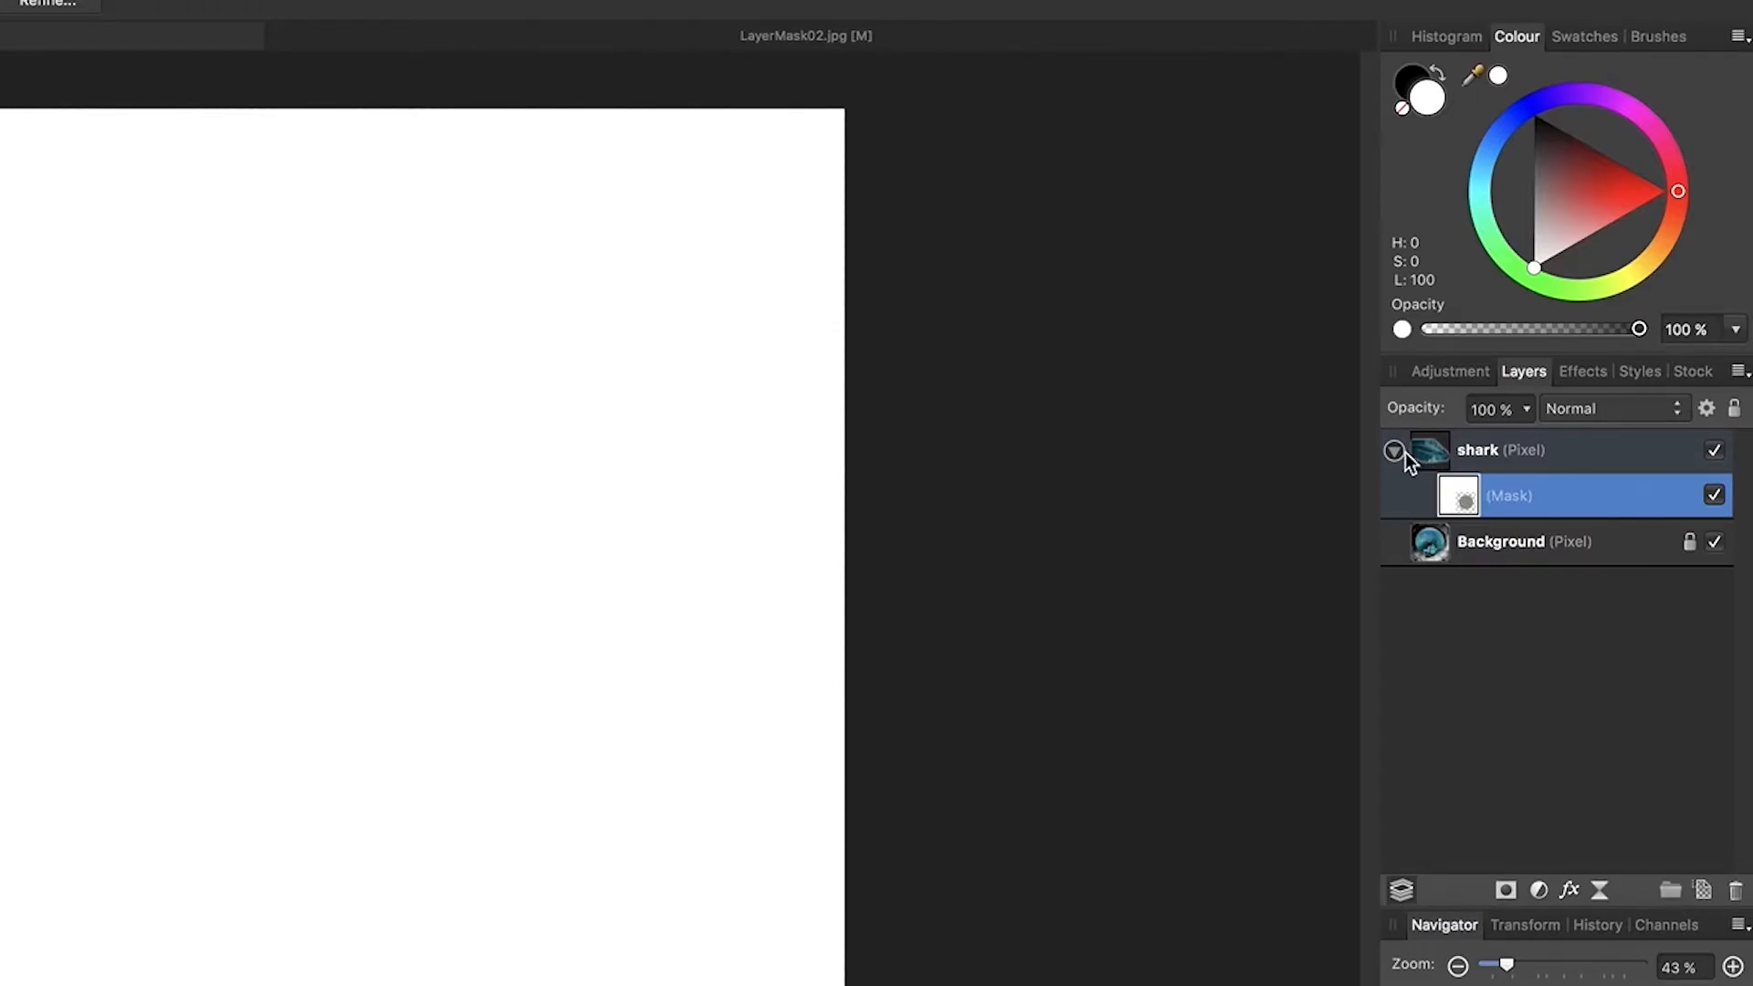
click(1432, 451)
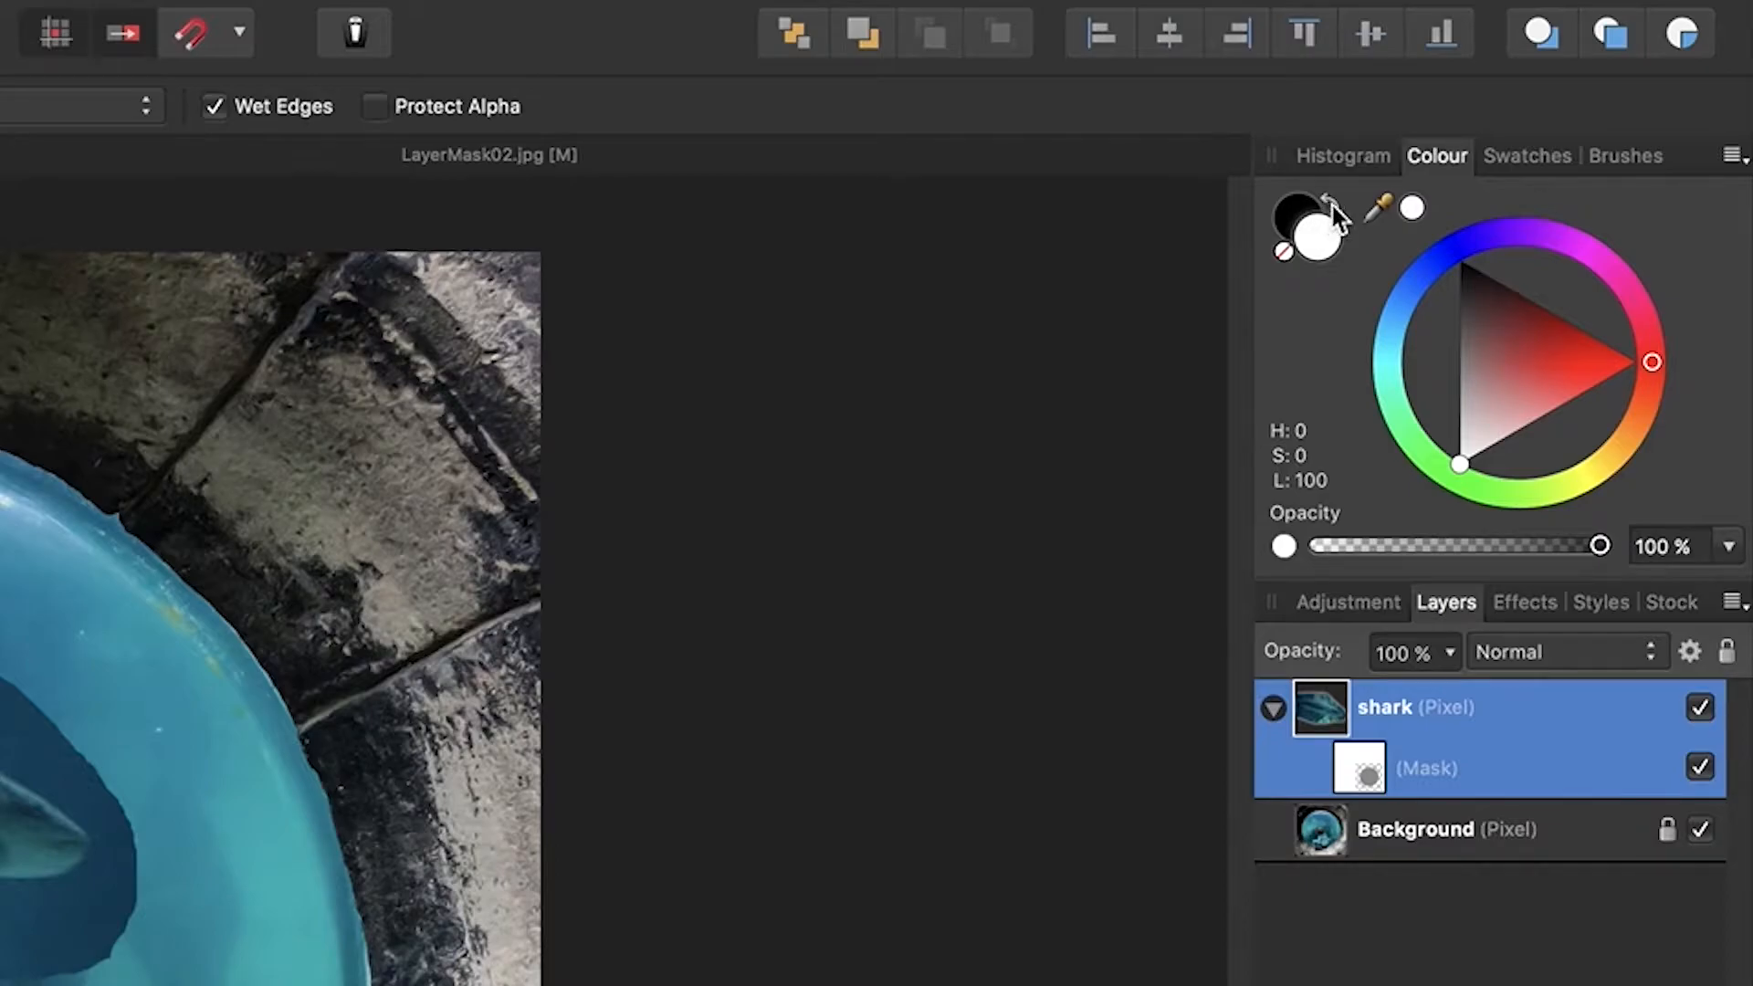
Set the Paint Brush to black as the foreground colour with 100% opacity
click(1279, 244)
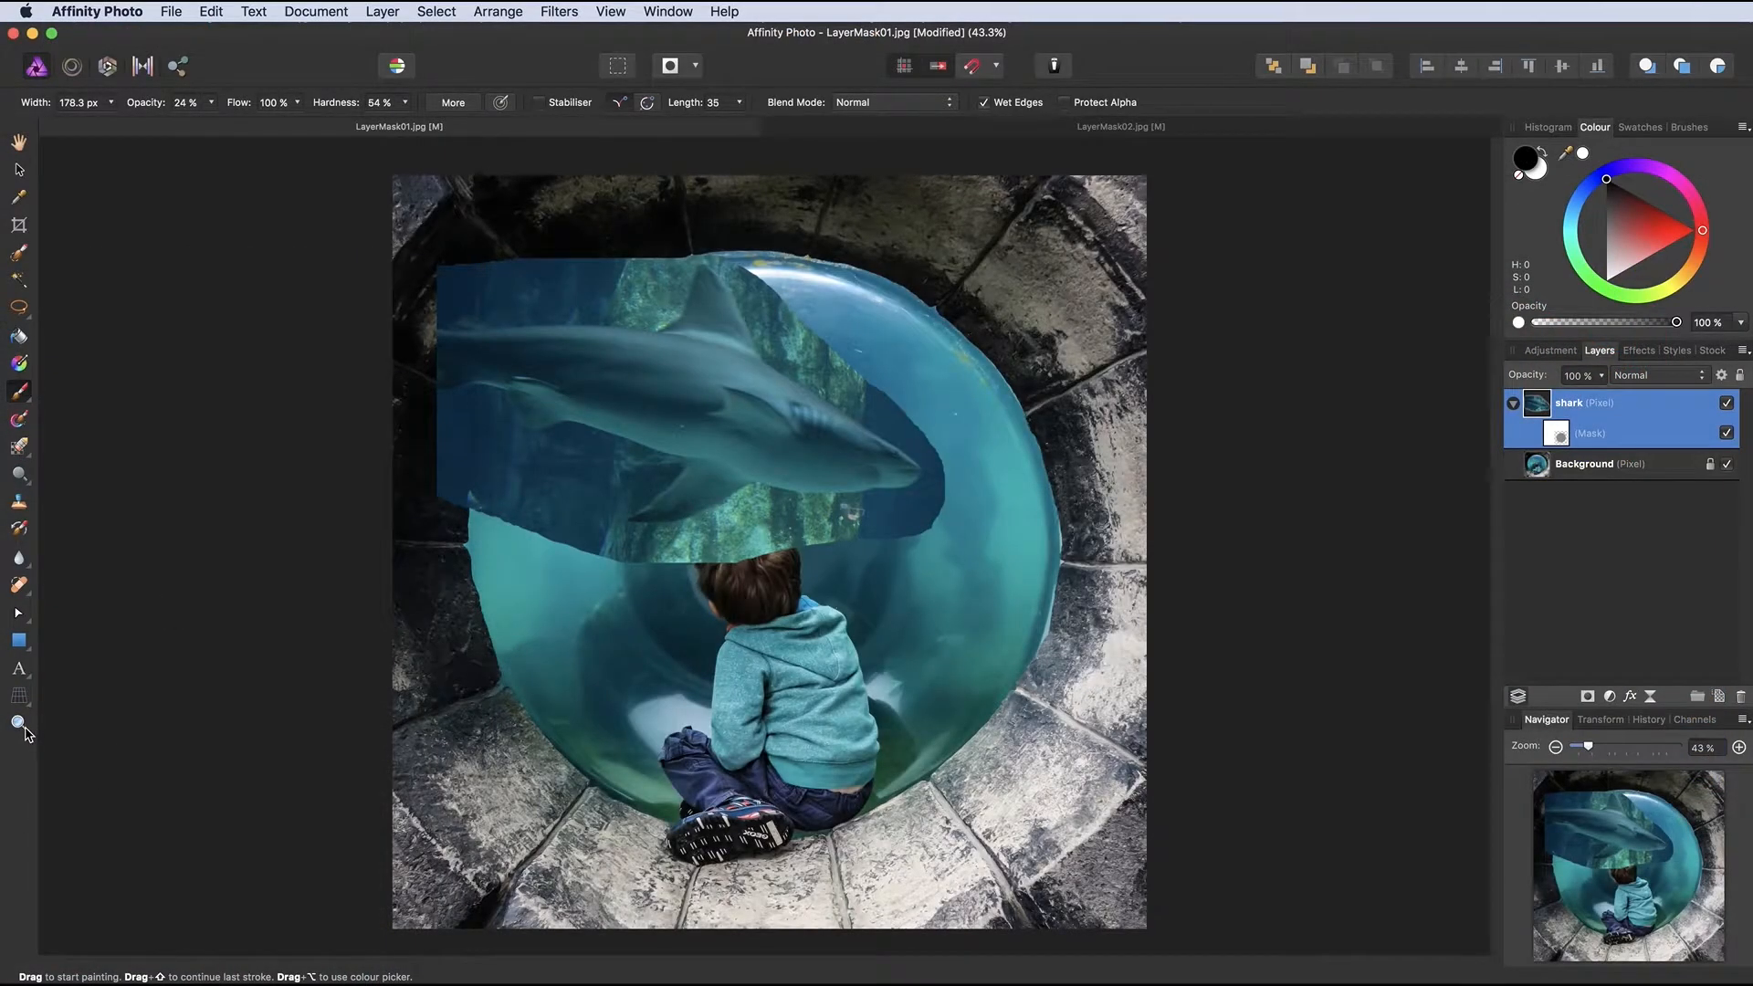
click(20, 724)
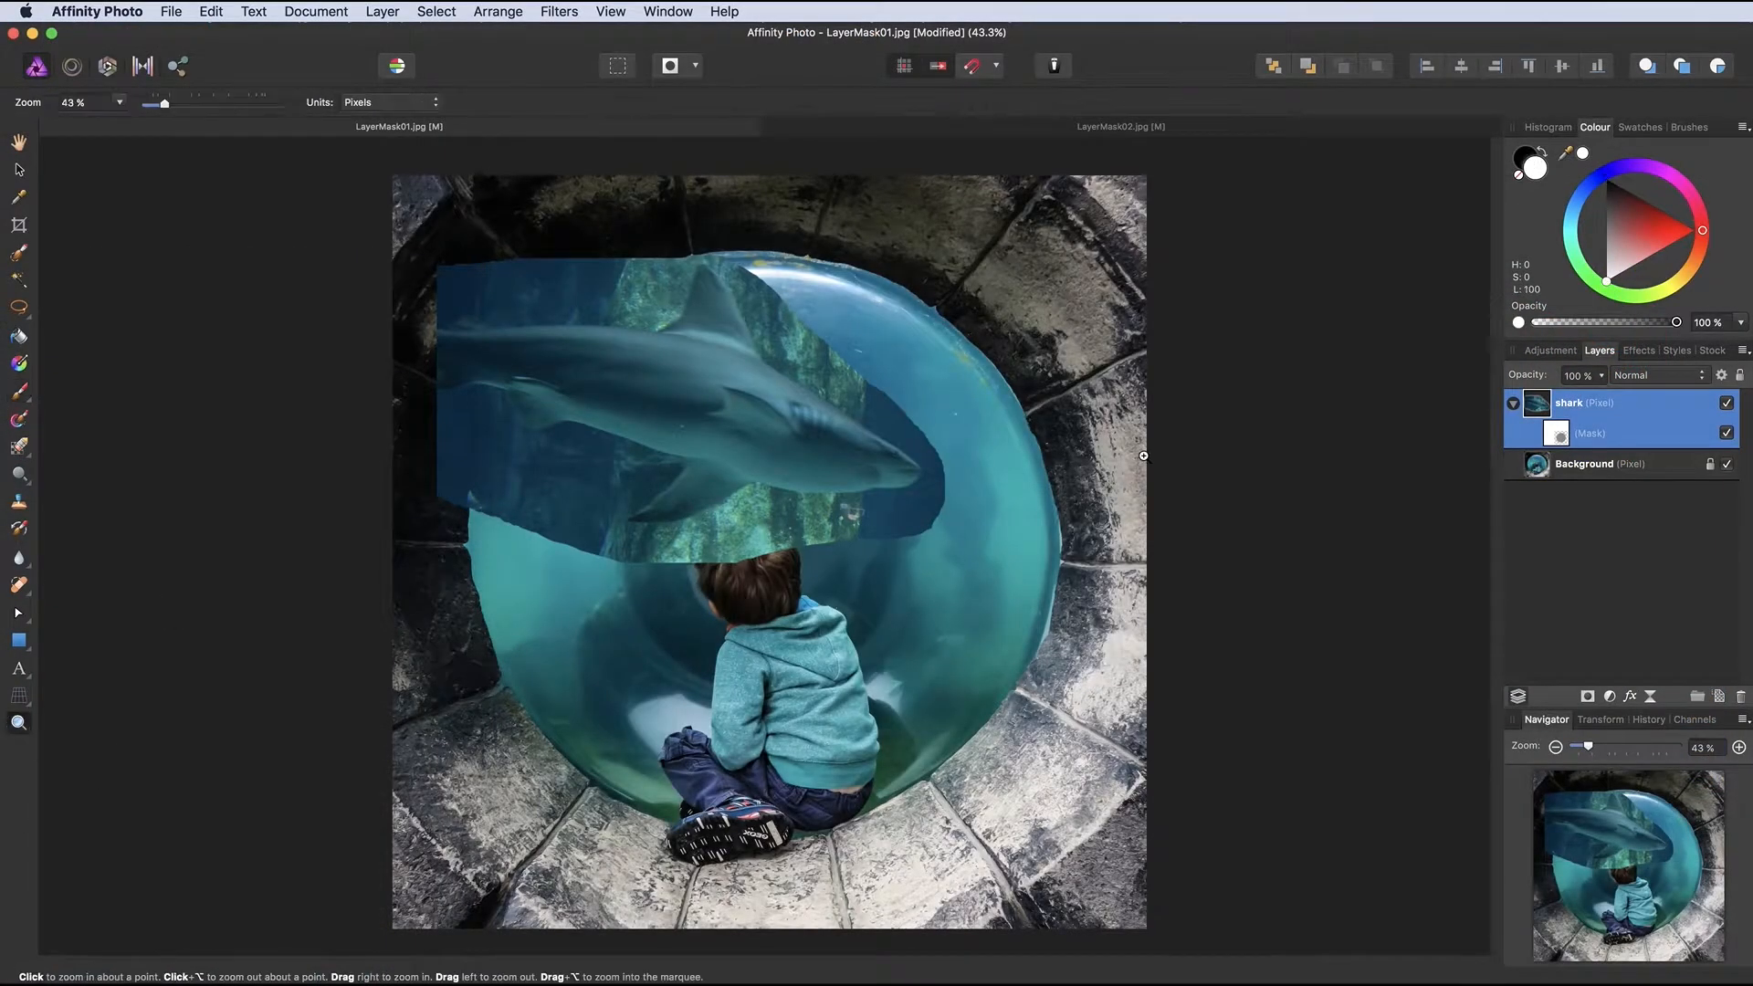
click(846, 408)
click(846, 408)
click(845, 408)
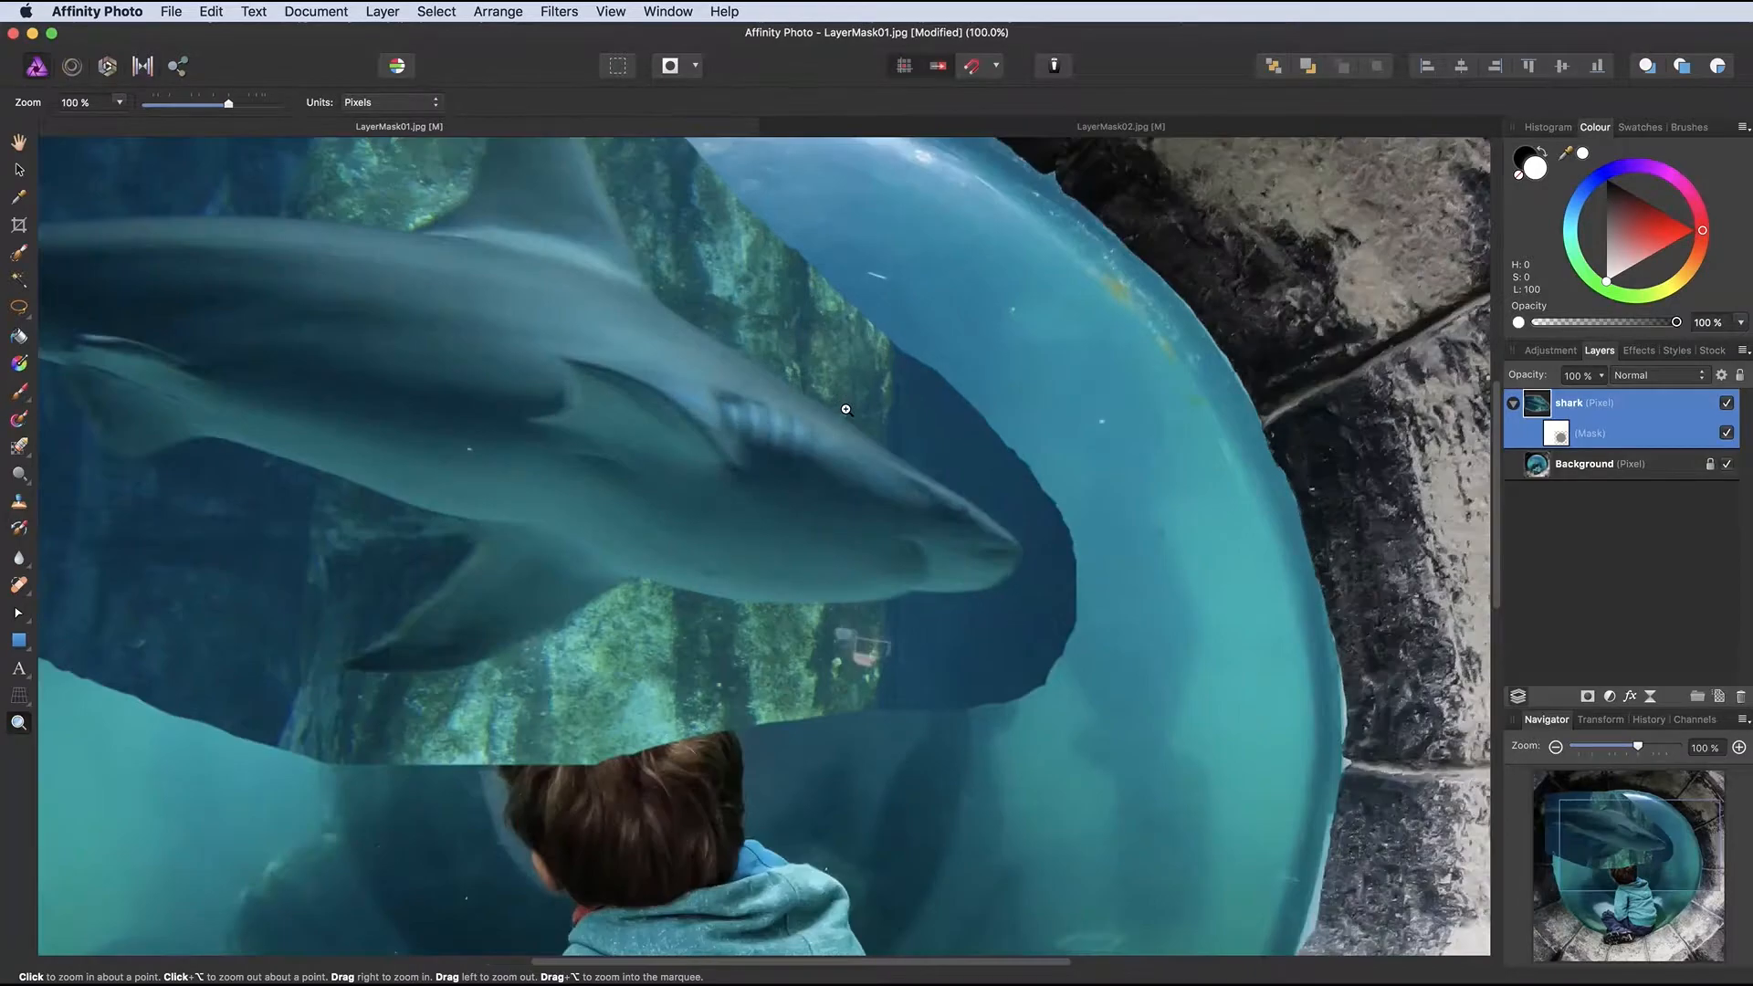
click(845, 408)
scroll(840, 416, up, 3)
scroll(839, 415, left, 3)
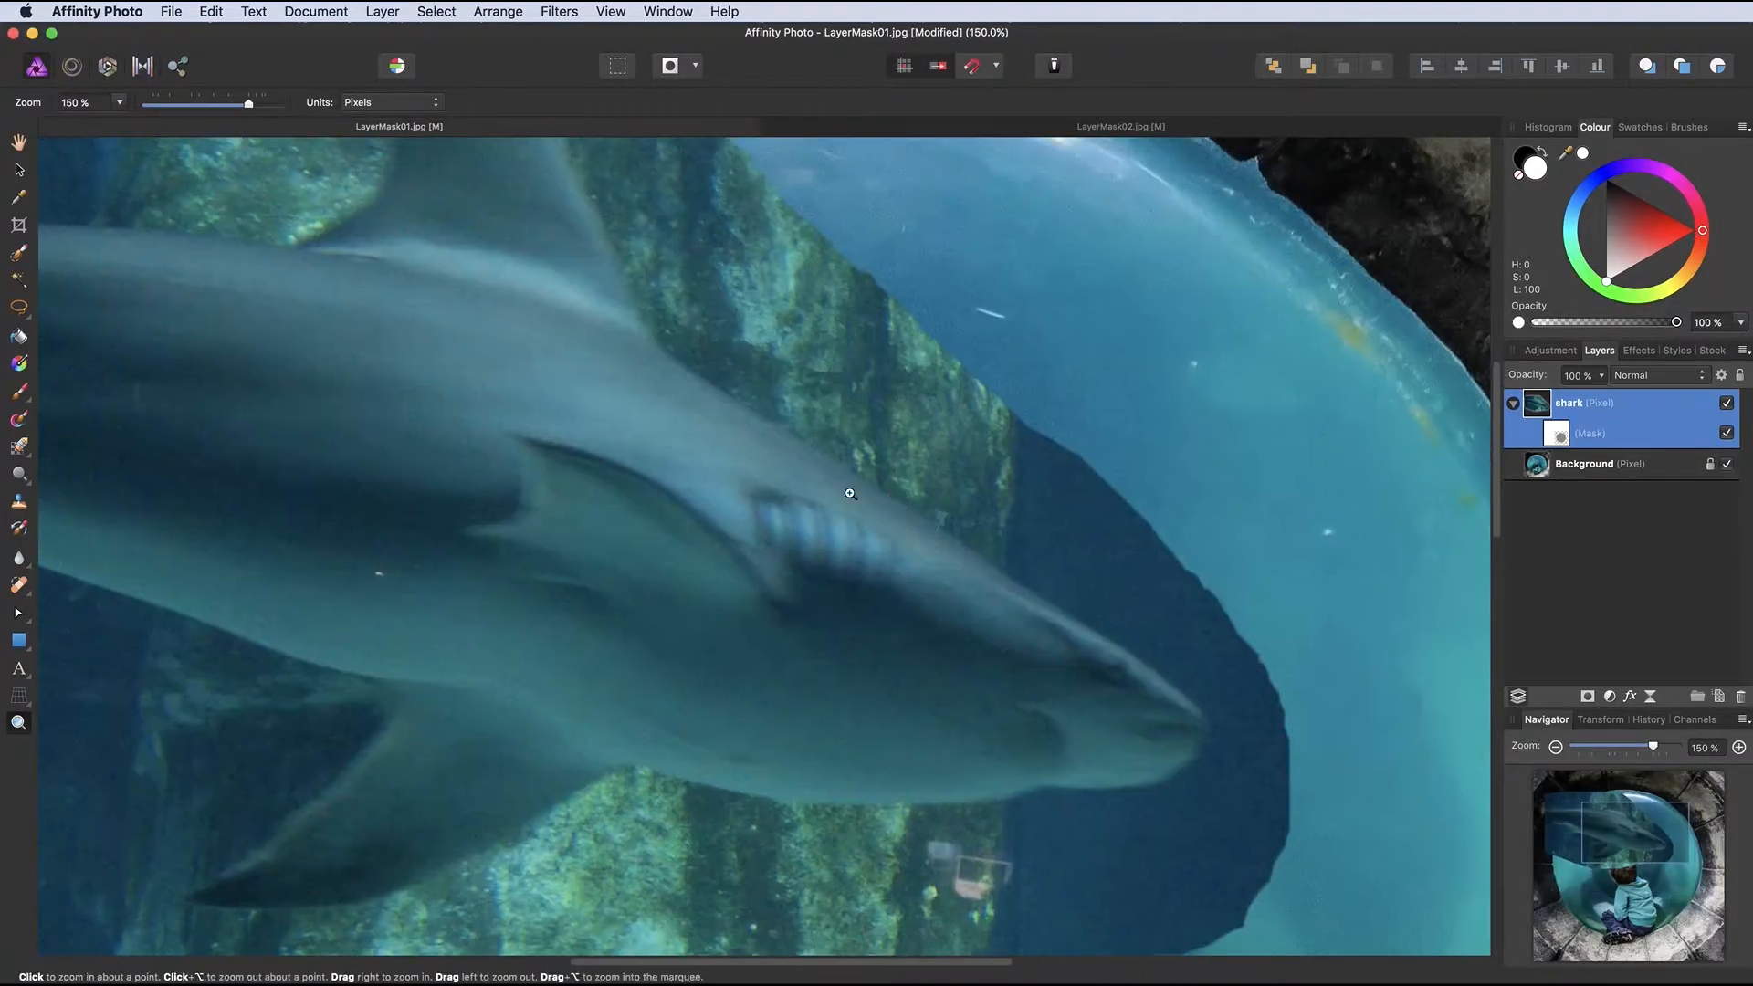
click(22, 392)
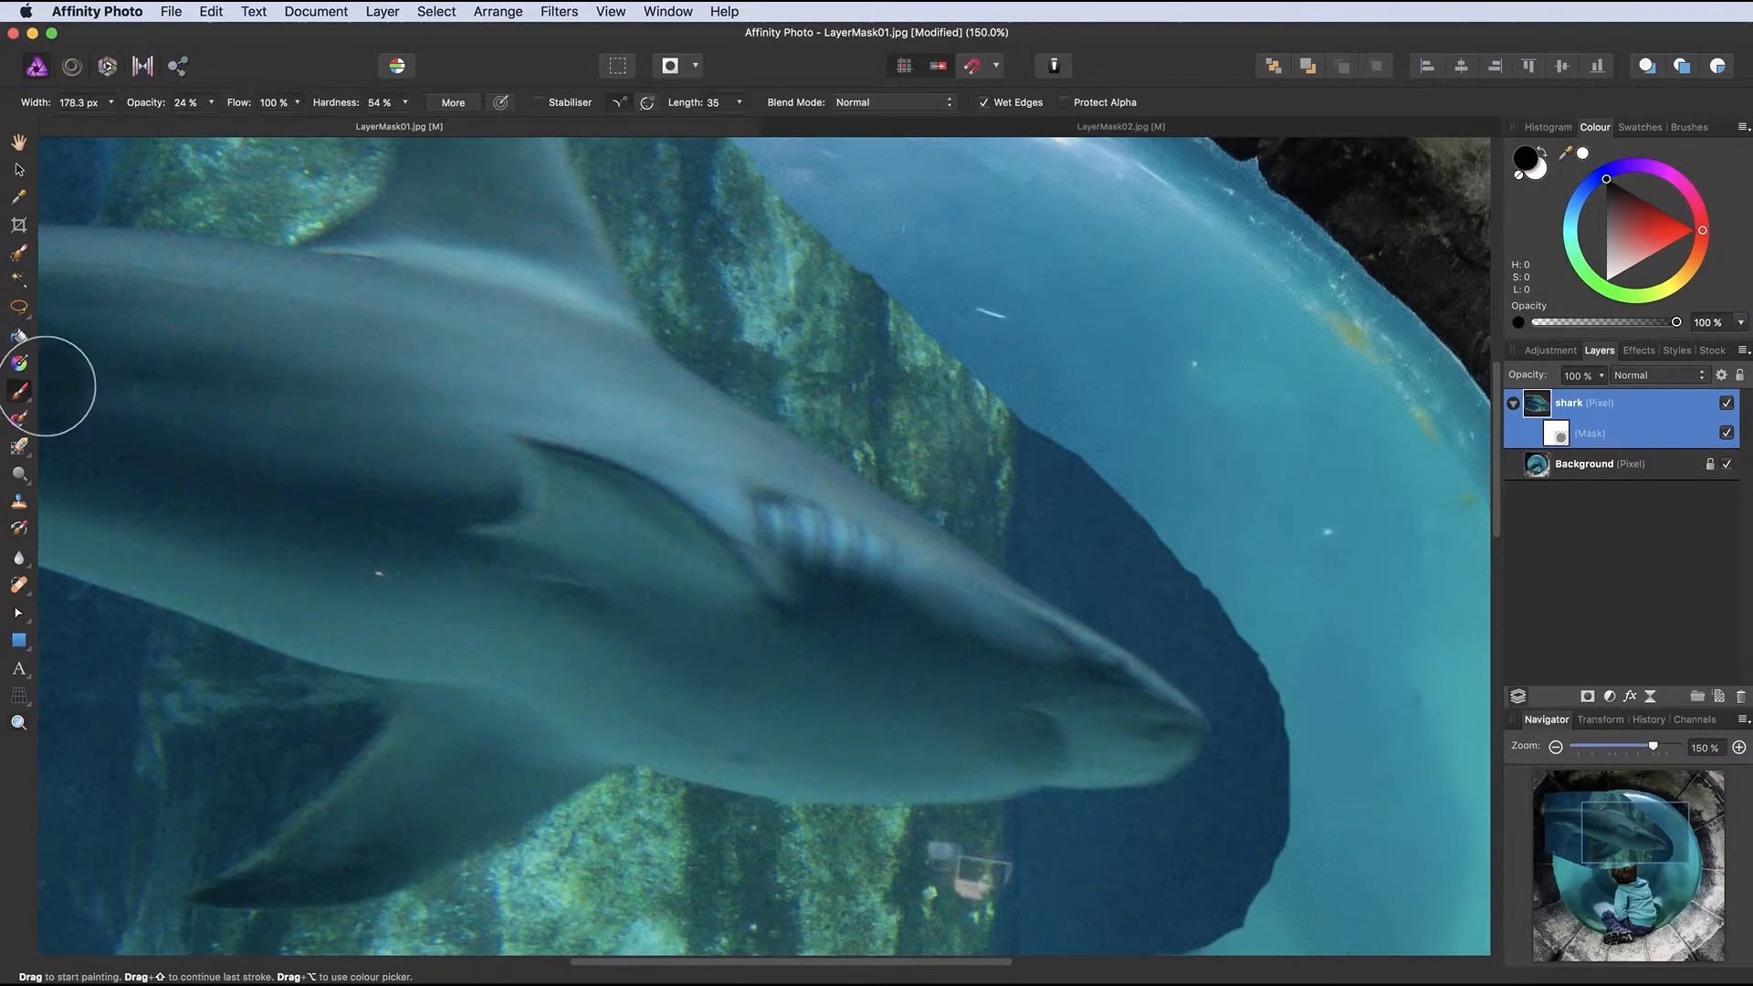
click(210, 106)
drag(206, 128, 349, 144)
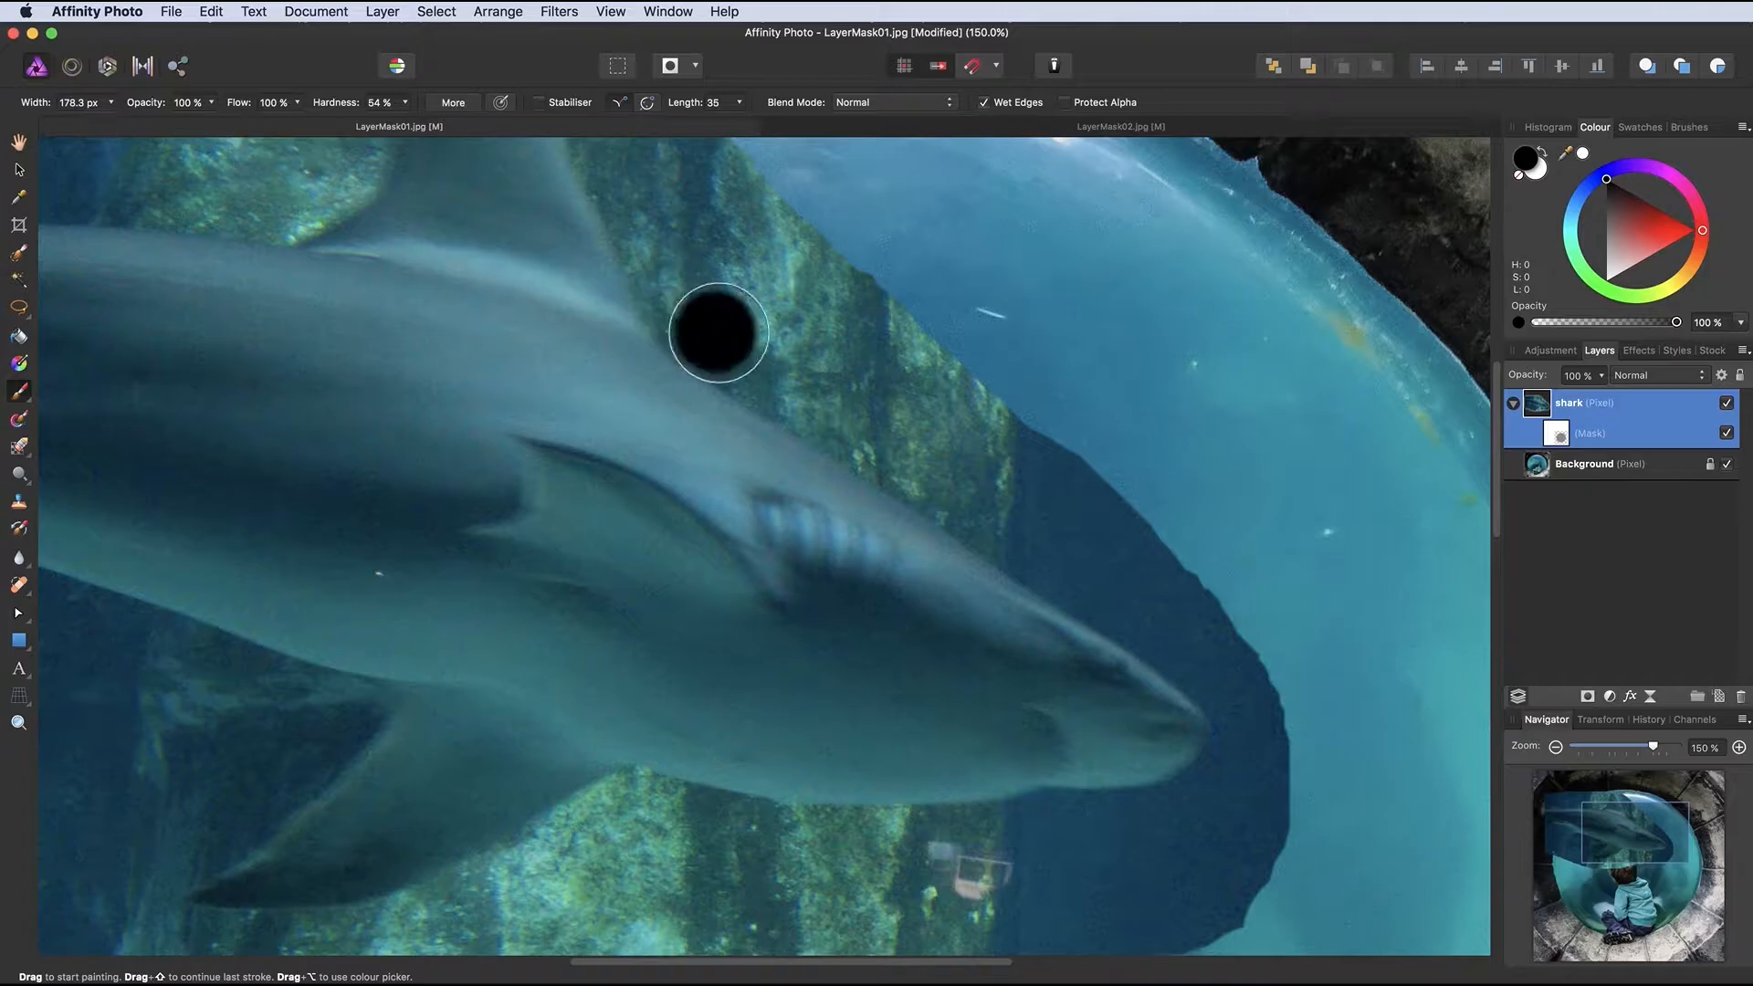
Paint black on the shark's mask to hide the background above its back, and restore the overpainted snout with white
click(1553, 442)
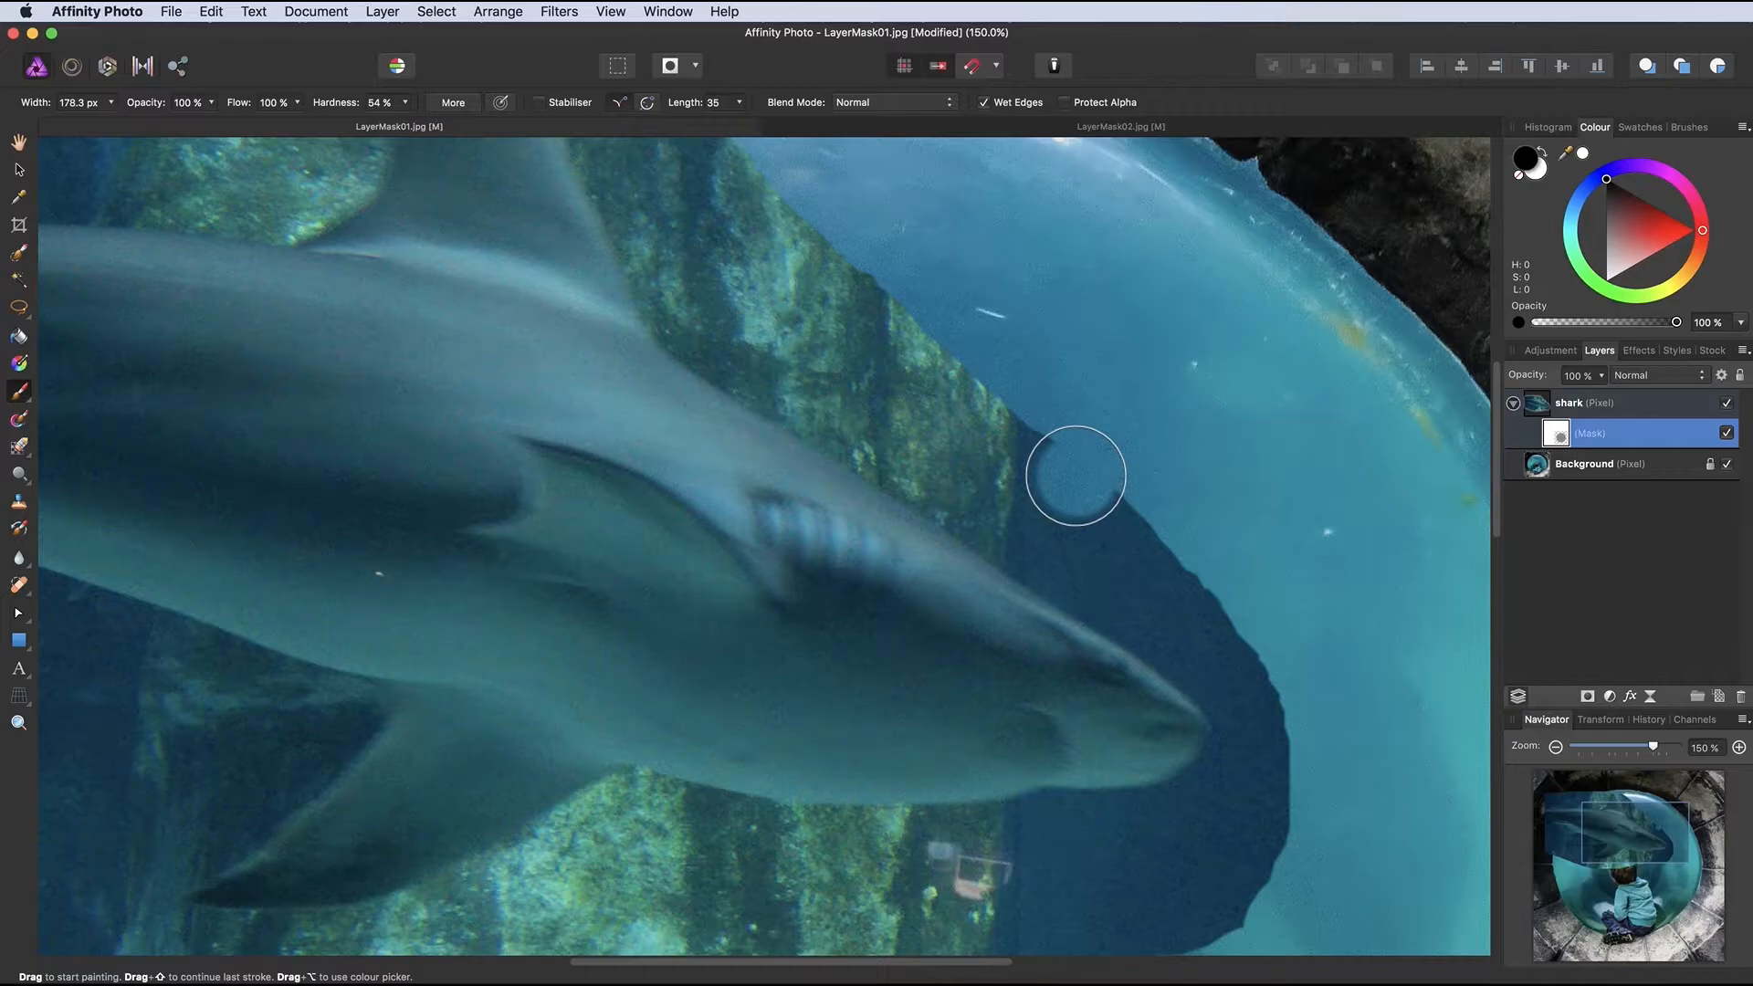
mouse_move(1078, 476)
mouse_down()
mouse_move(1175, 553)
mouse_move(1030, 392)
mouse_move(1224, 562)
mouse_move(1107, 485)
mouse_move(1143, 525)
mouse_move(1293, 634)
mouse_move(1053, 496)
mouse_move(1183, 583)
mouse_move(1268, 686)
mouse_move(1205, 612)
mouse_move(955, 423)
mouse_move(919, 356)
mouse_move(987, 394)
mouse_move(789, 244)
mouse_move(820, 322)
mouse_move(988, 508)
mouse_move(955, 452)
mouse_move(1101, 581)
mouse_move(1190, 624)
mouse_move(1020, 520)
mouse_move(1042, 536)
mouse_move(1060, 673)
mouse_up()
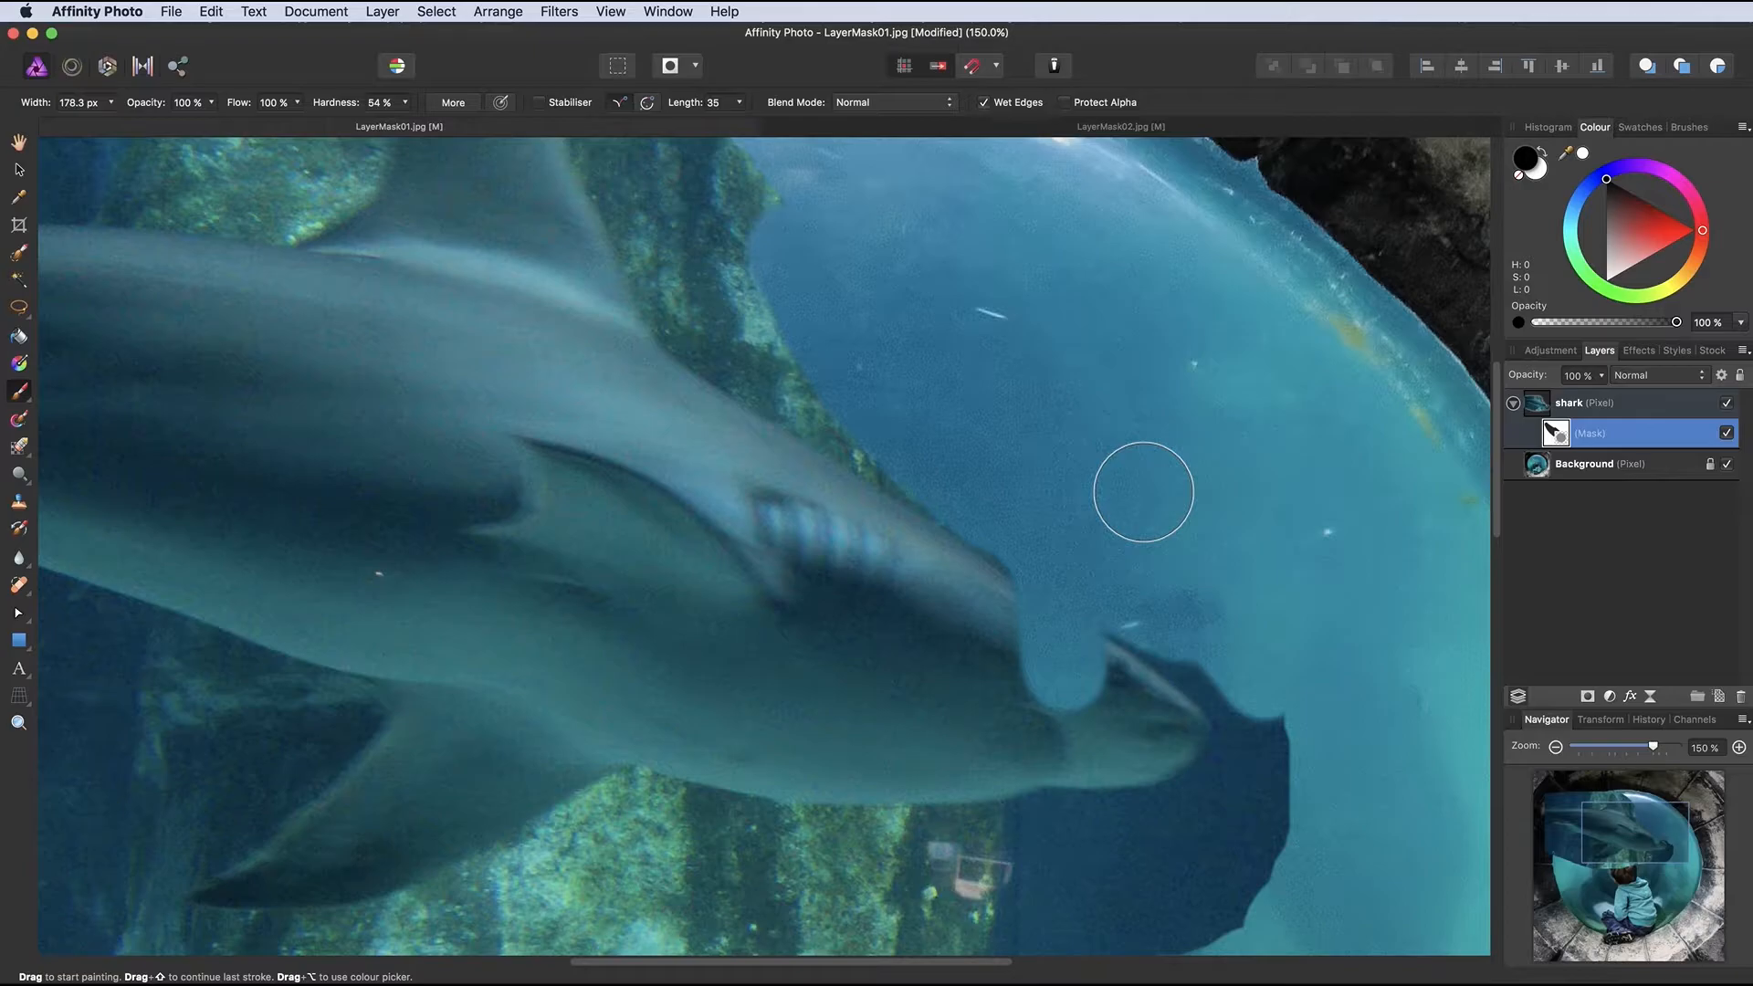
click(1545, 157)
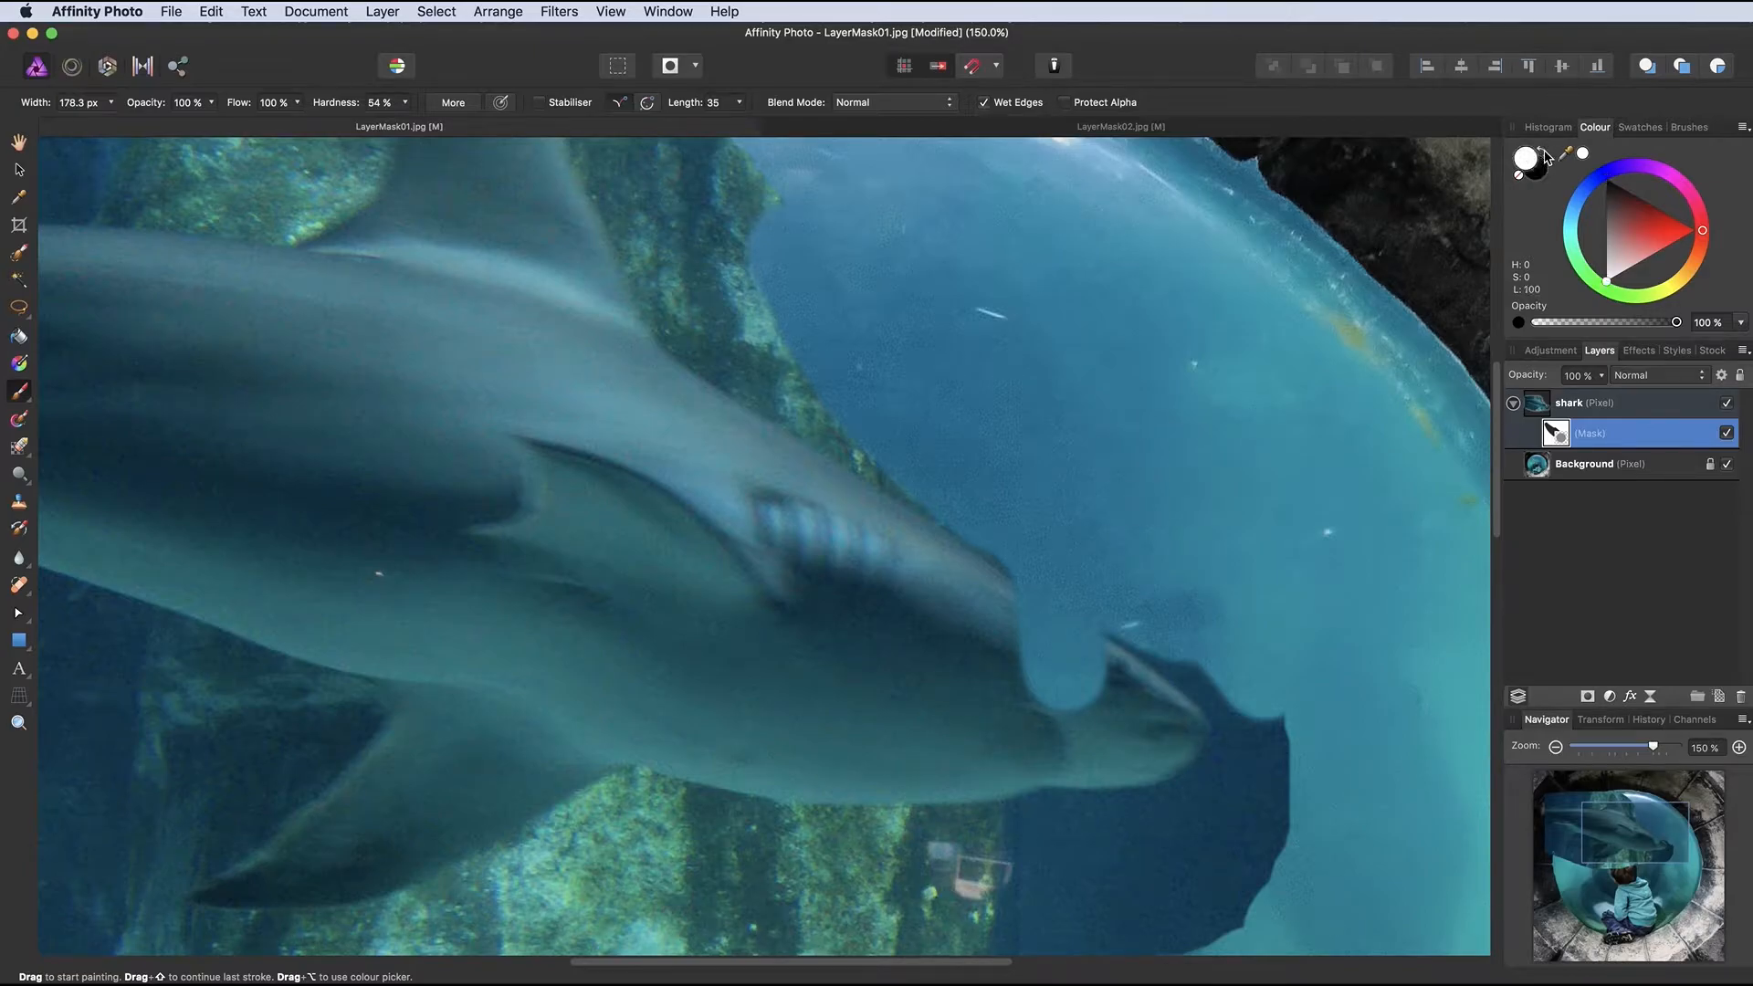
mouse_move(1010, 802)
mouse_down()
mouse_move(1000, 661)
mouse_move(1081, 701)
mouse_move(1014, 644)
mouse_move(1099, 692)
mouse_move(994, 623)
mouse_move(1086, 685)
mouse_move(1064, 723)
mouse_up()
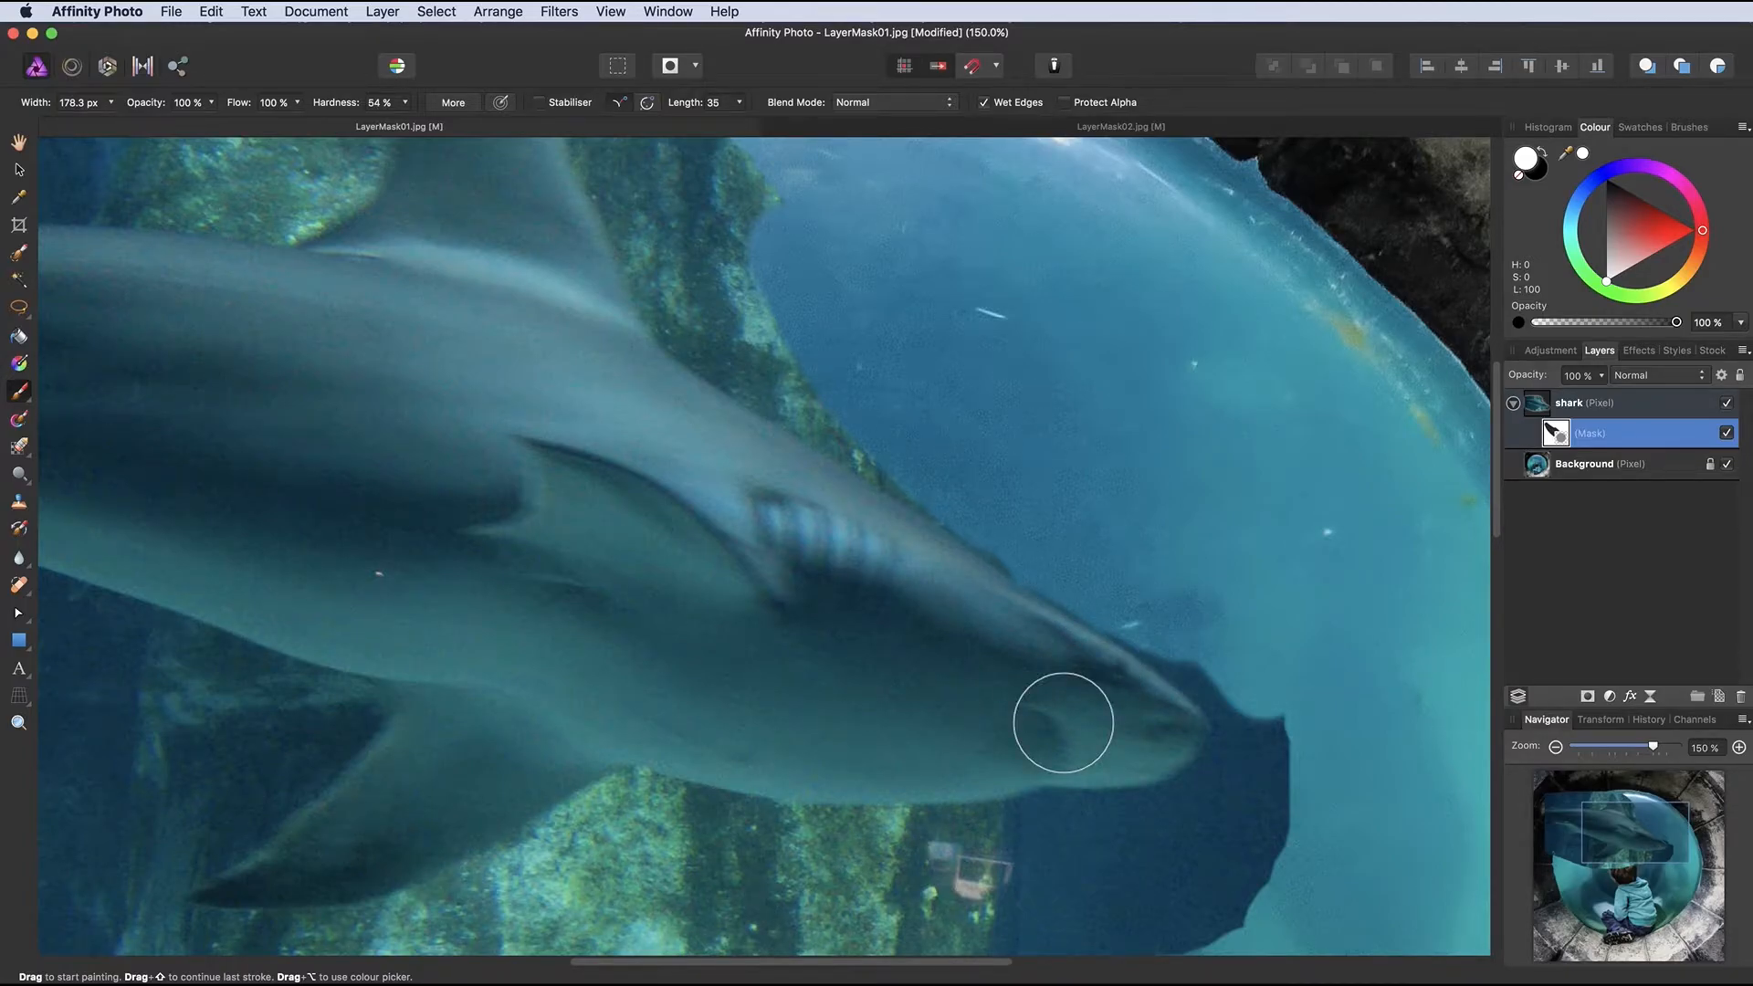
View the mask on its own, try a white dab on its black area, and undo the dab
alt+click(1552, 435)
click(1082, 478)
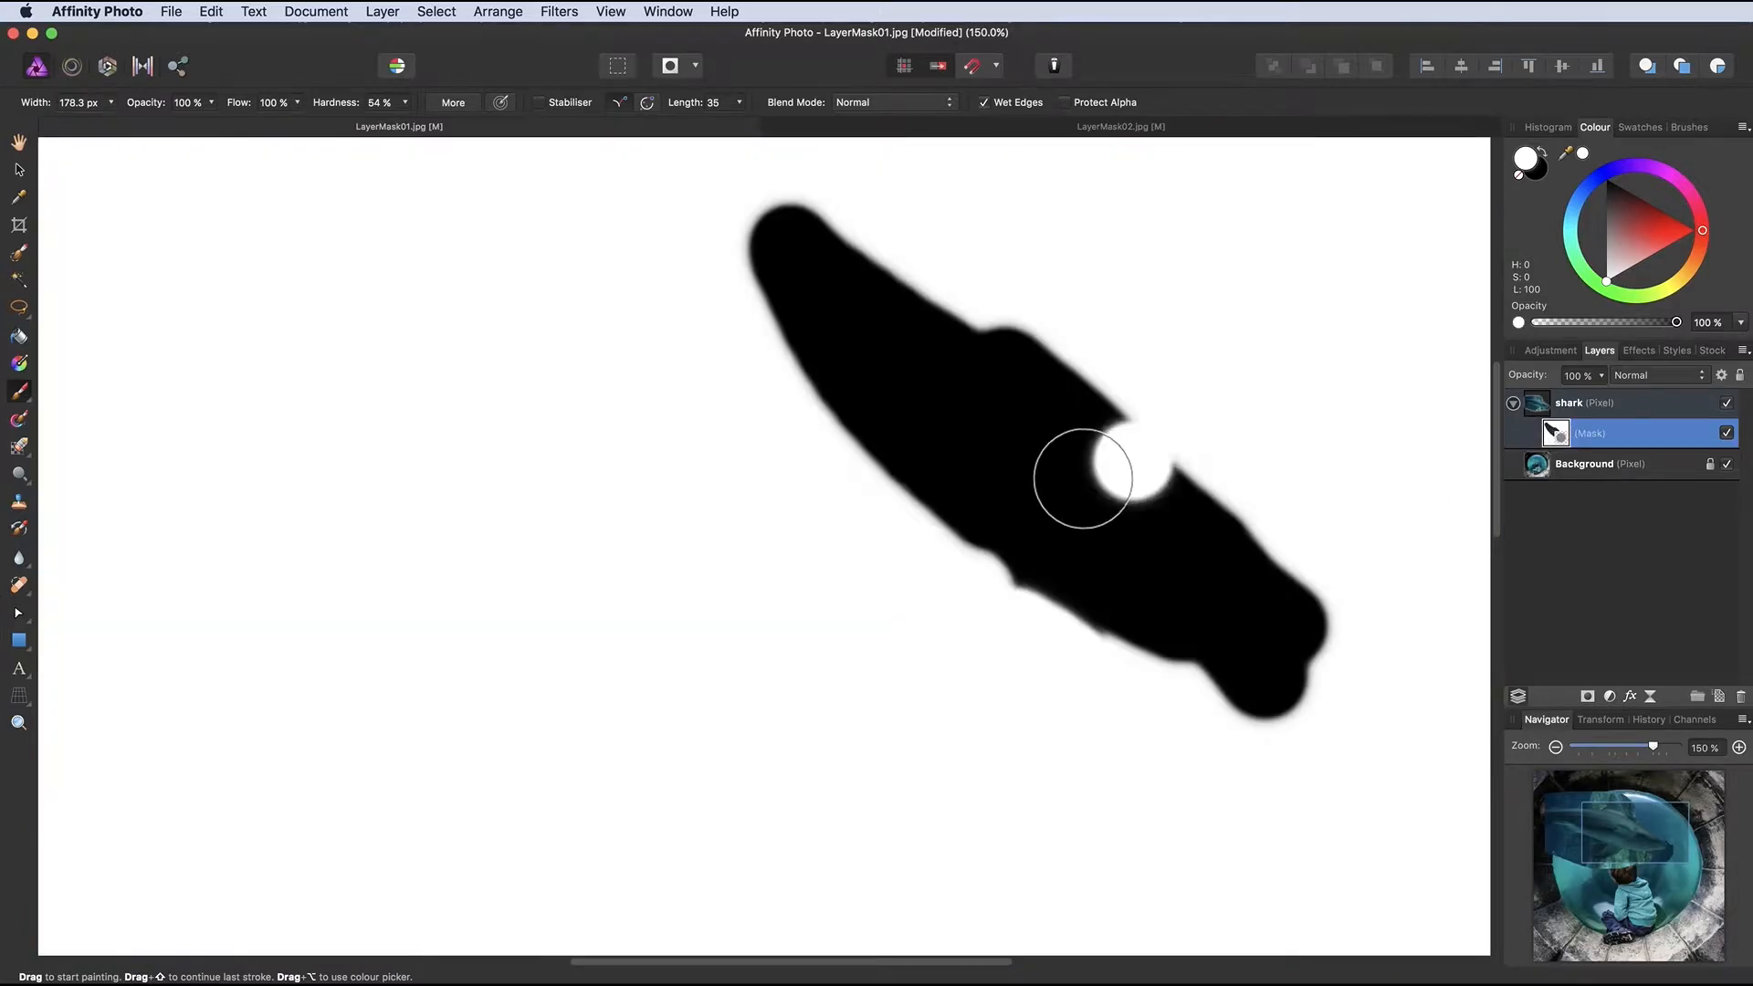
key(super+z)
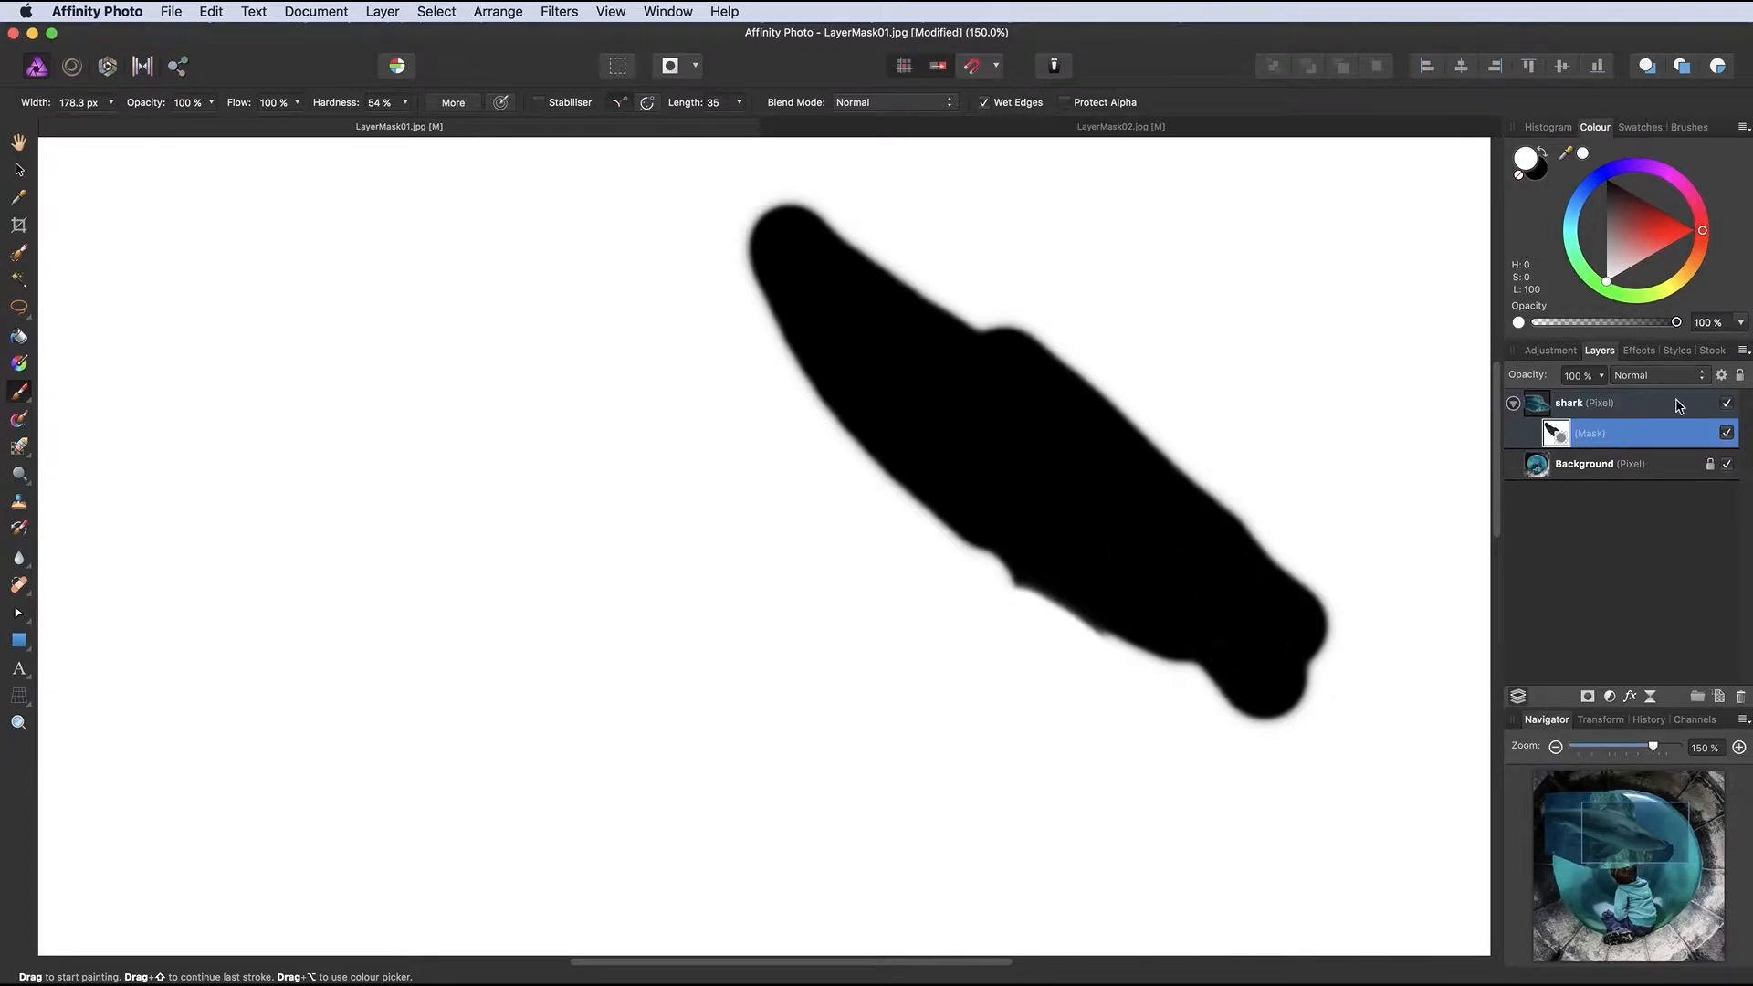
Paint a white stroke across the shark's body directly on the shark layer, and disable its mask
click(1545, 407)
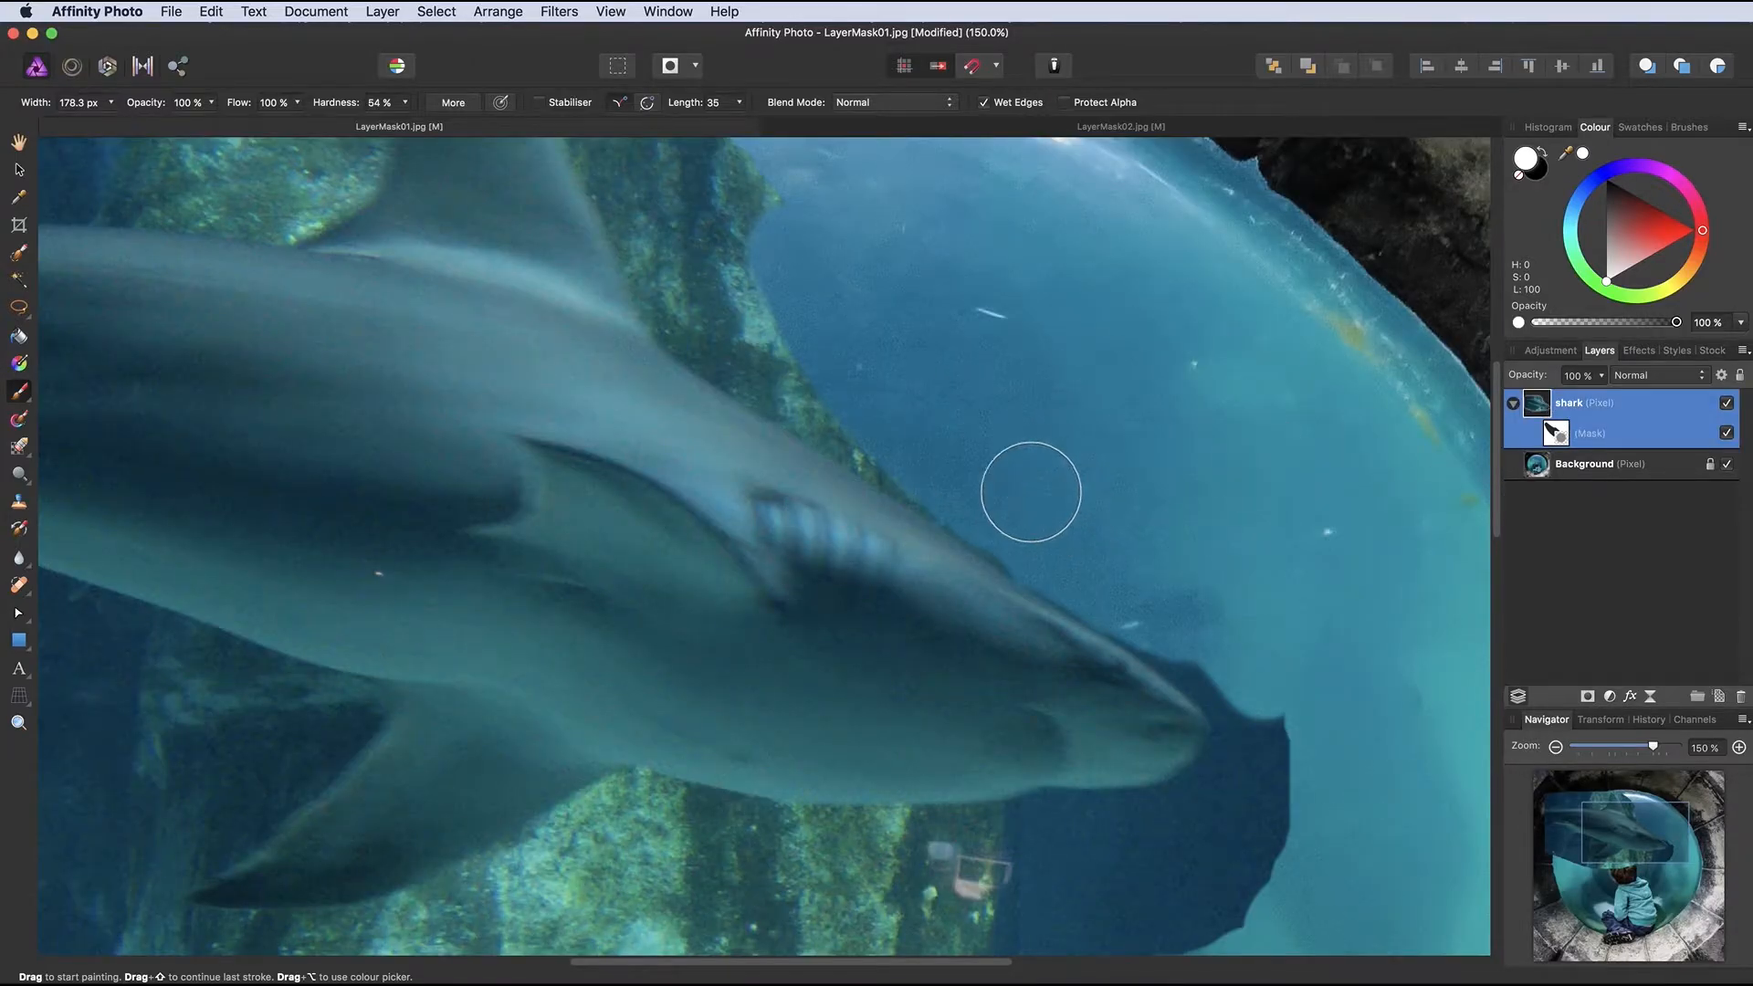
mouse_move(968, 547)
mouse_down()
mouse_move(830, 629)
mouse_move(877, 655)
mouse_move(818, 627)
mouse_move(884, 640)
mouse_move(699, 561)
mouse_move(763, 612)
mouse_move(687, 619)
mouse_move(622, 565)
mouse_move(581, 563)
mouse_up()
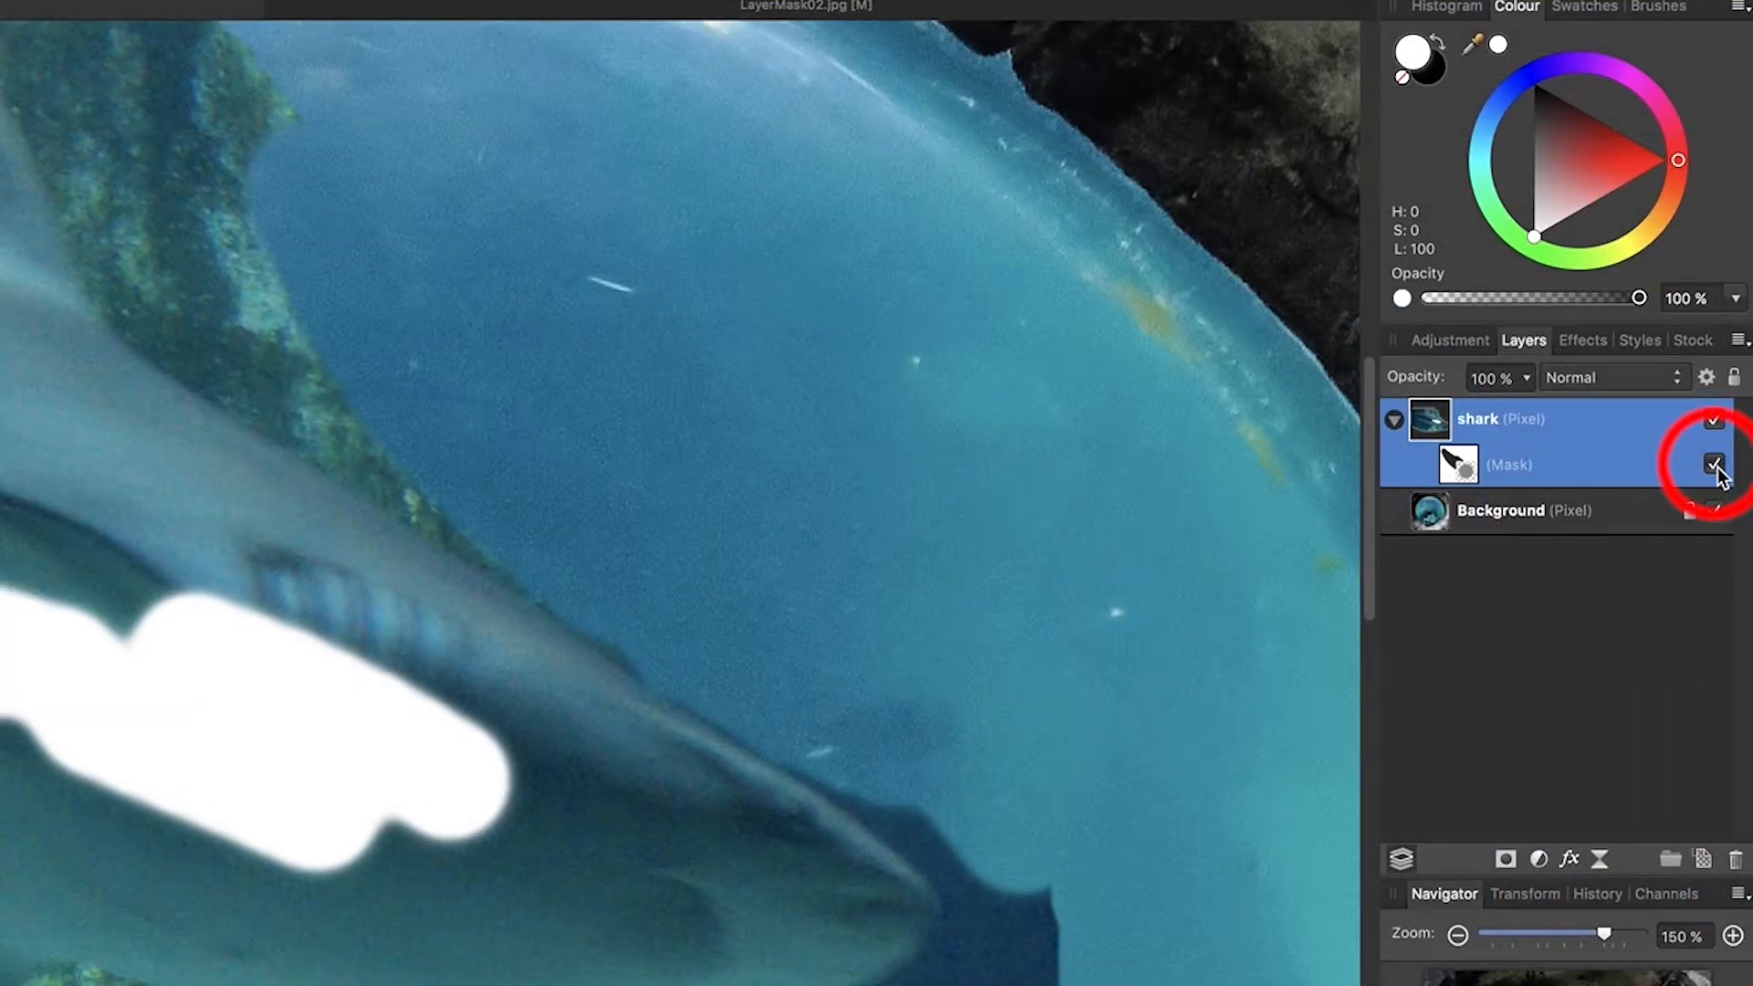
click(1713, 465)
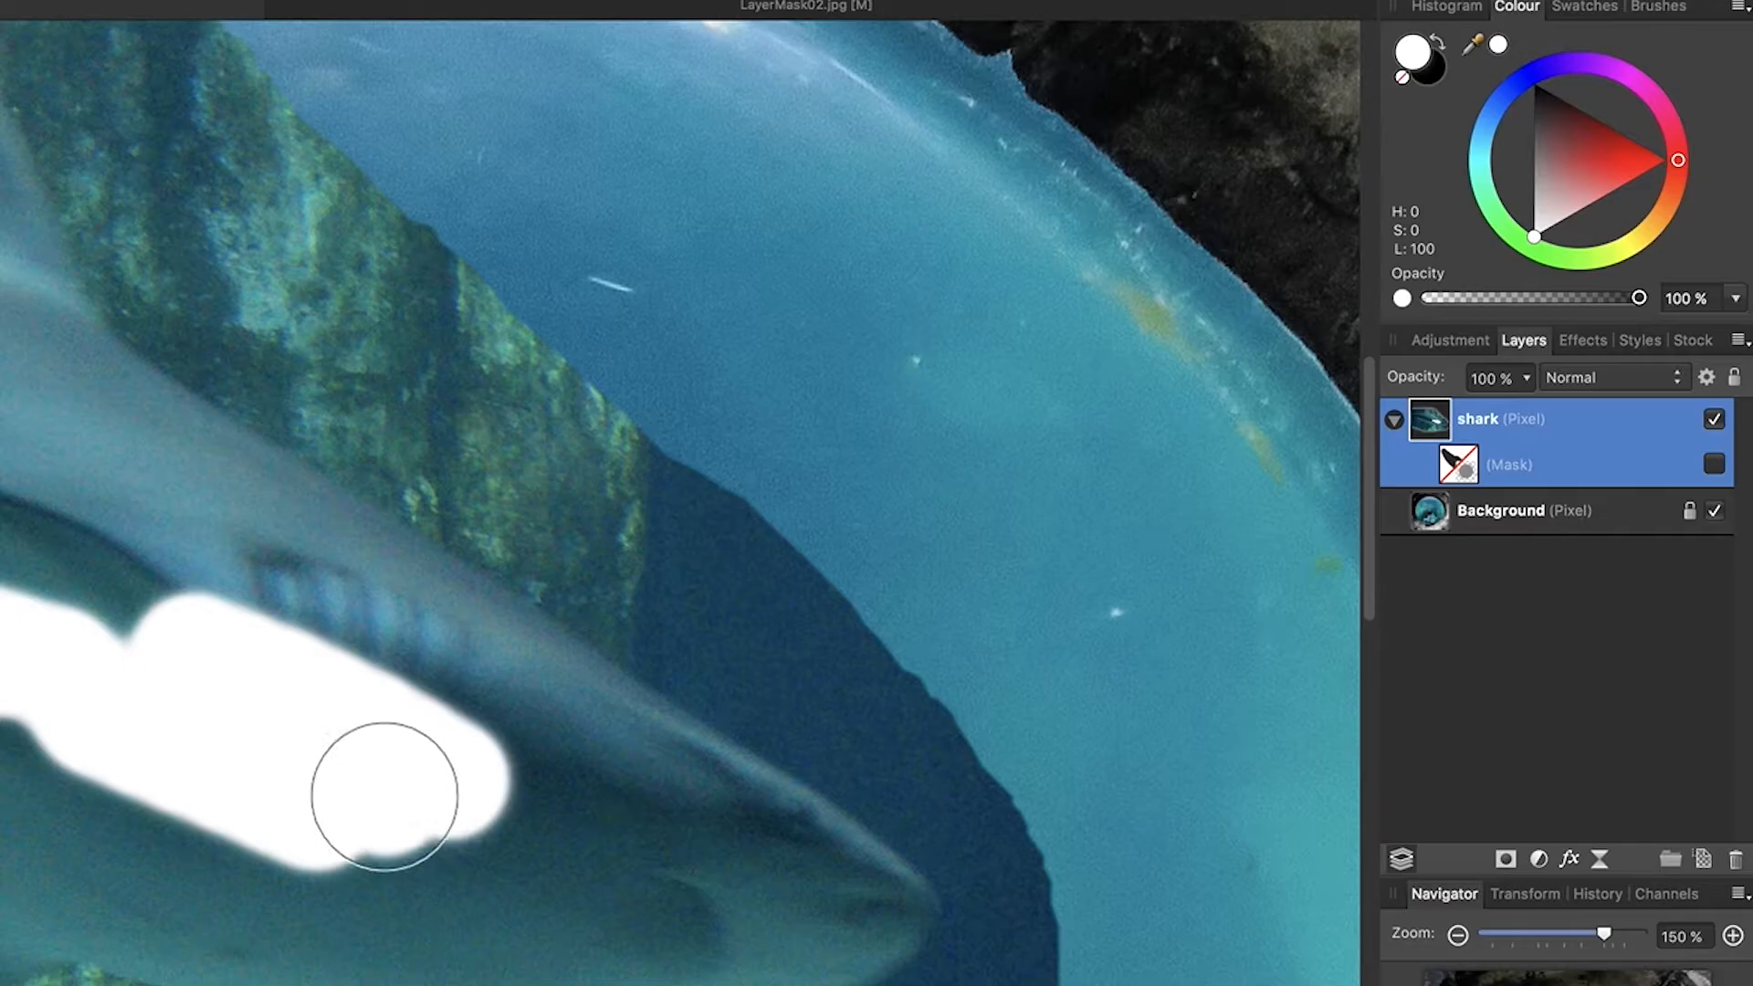
Undo the white paint on the shark layer, re-enable its mask, and undo a test dab on the shark's back
key(super+z)
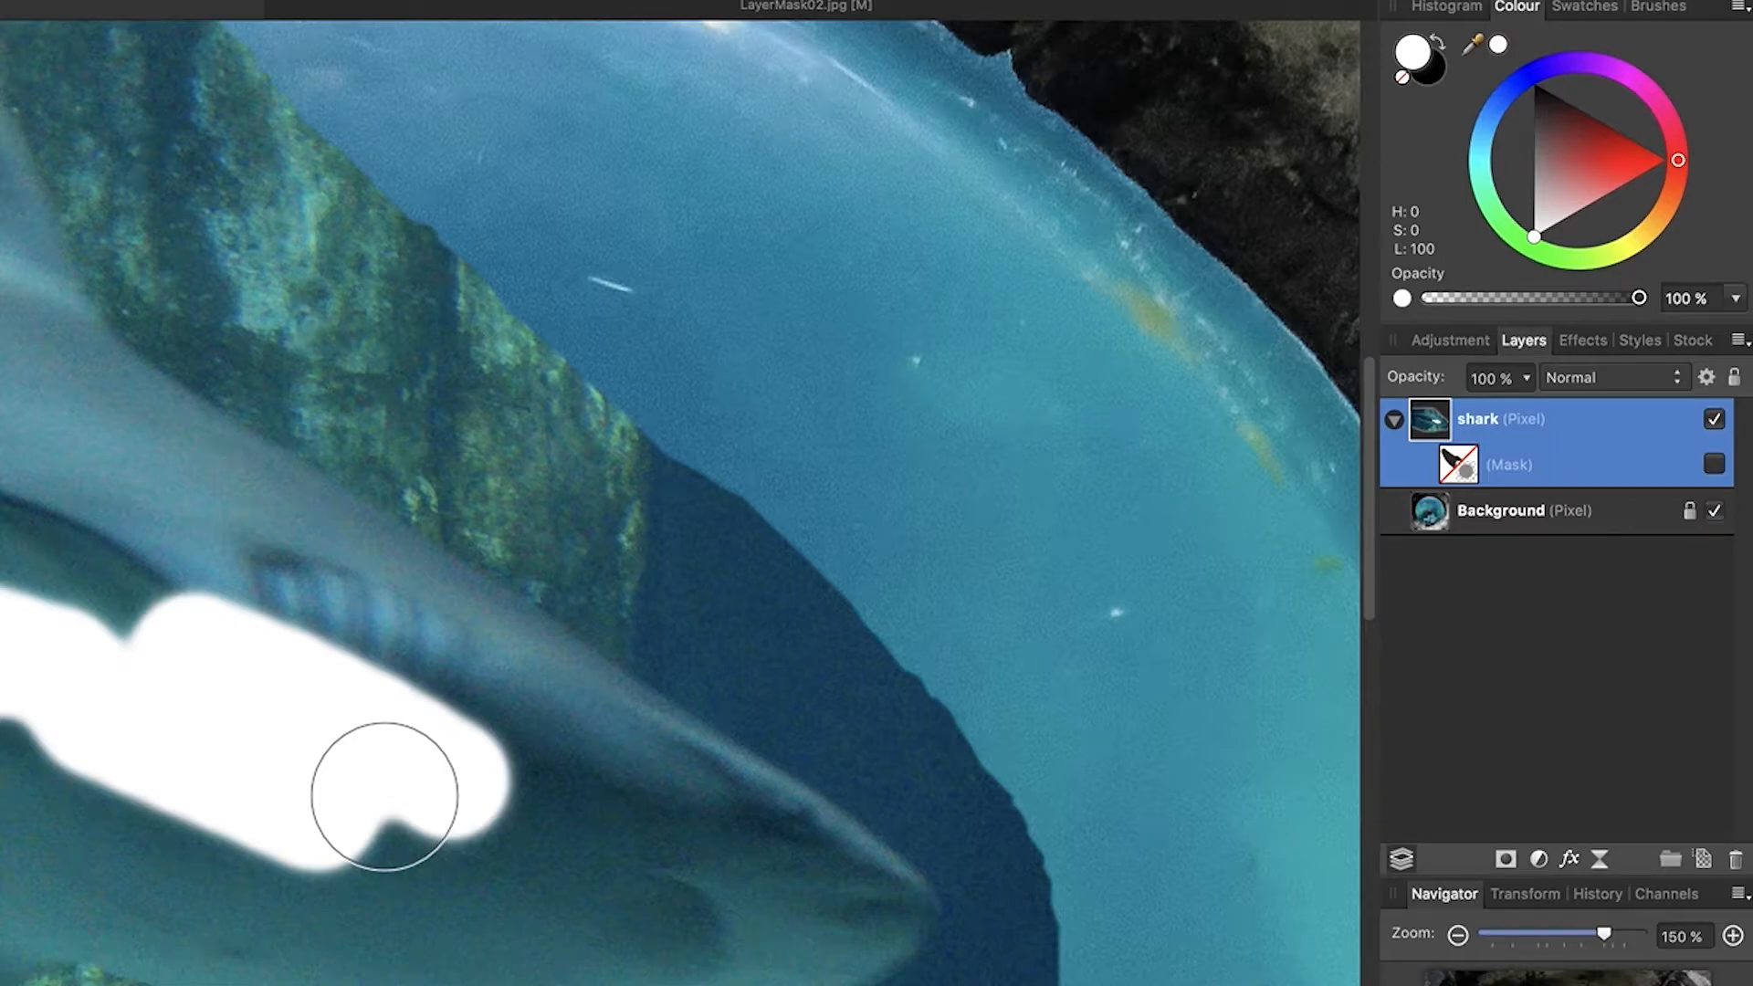
click(577, 677)
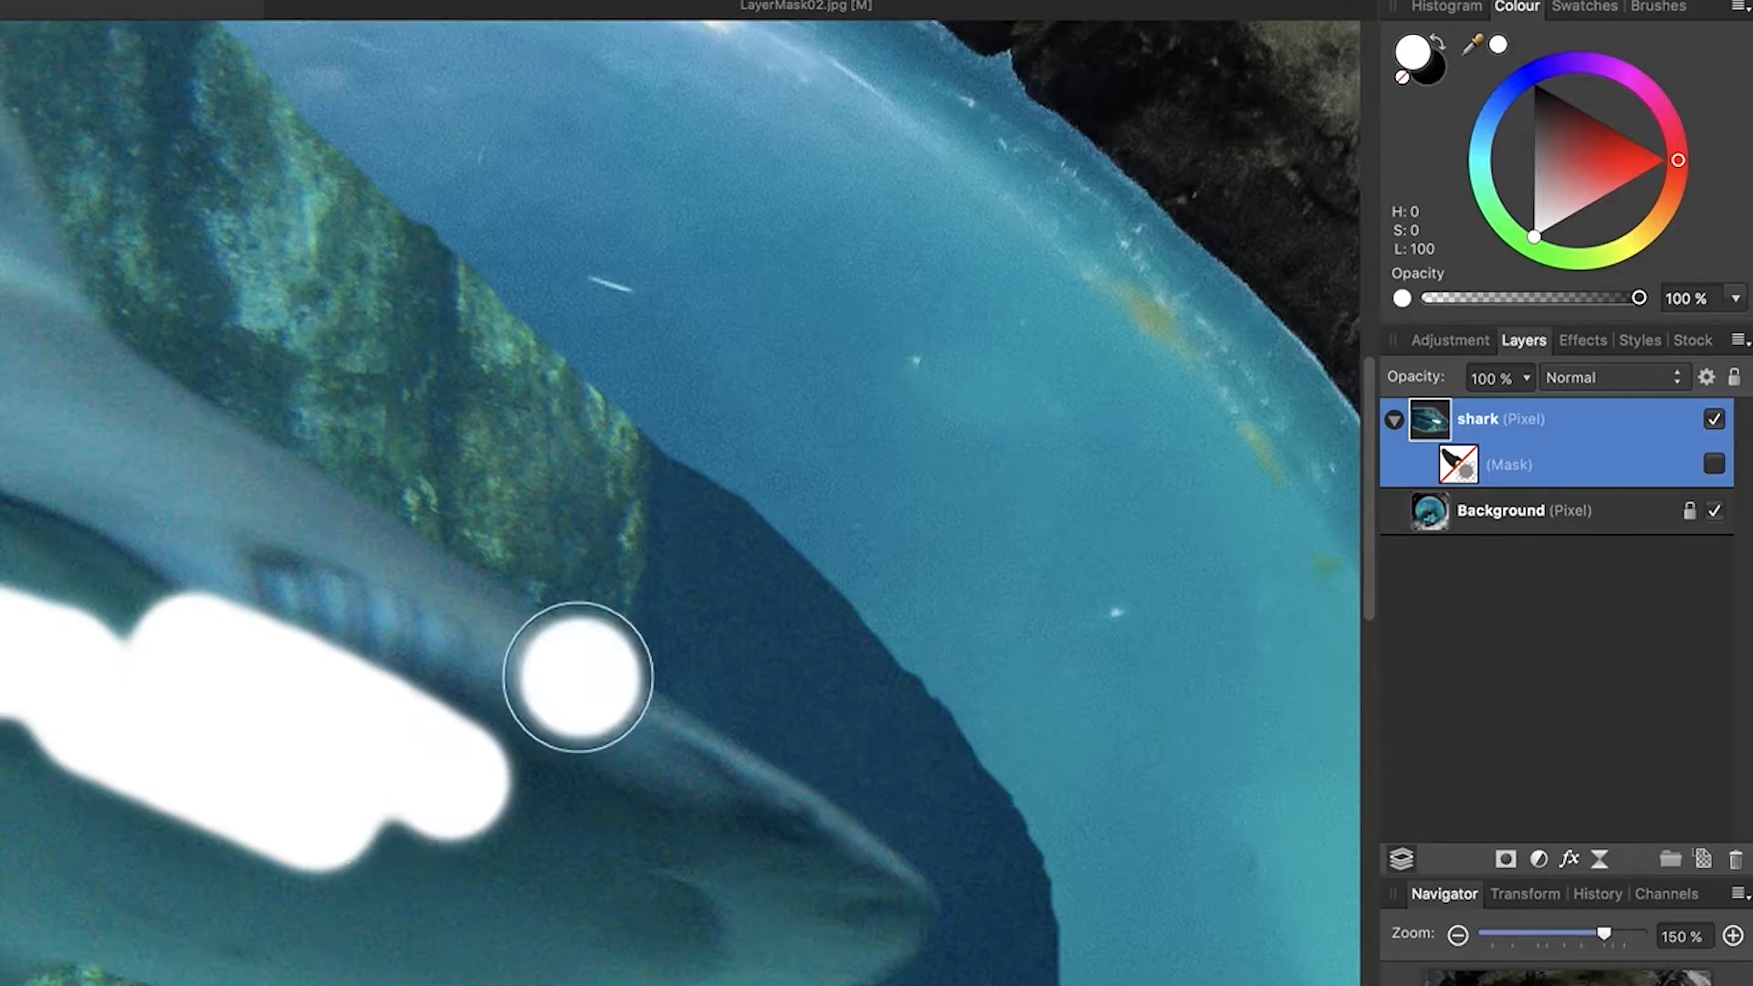
click(578, 677)
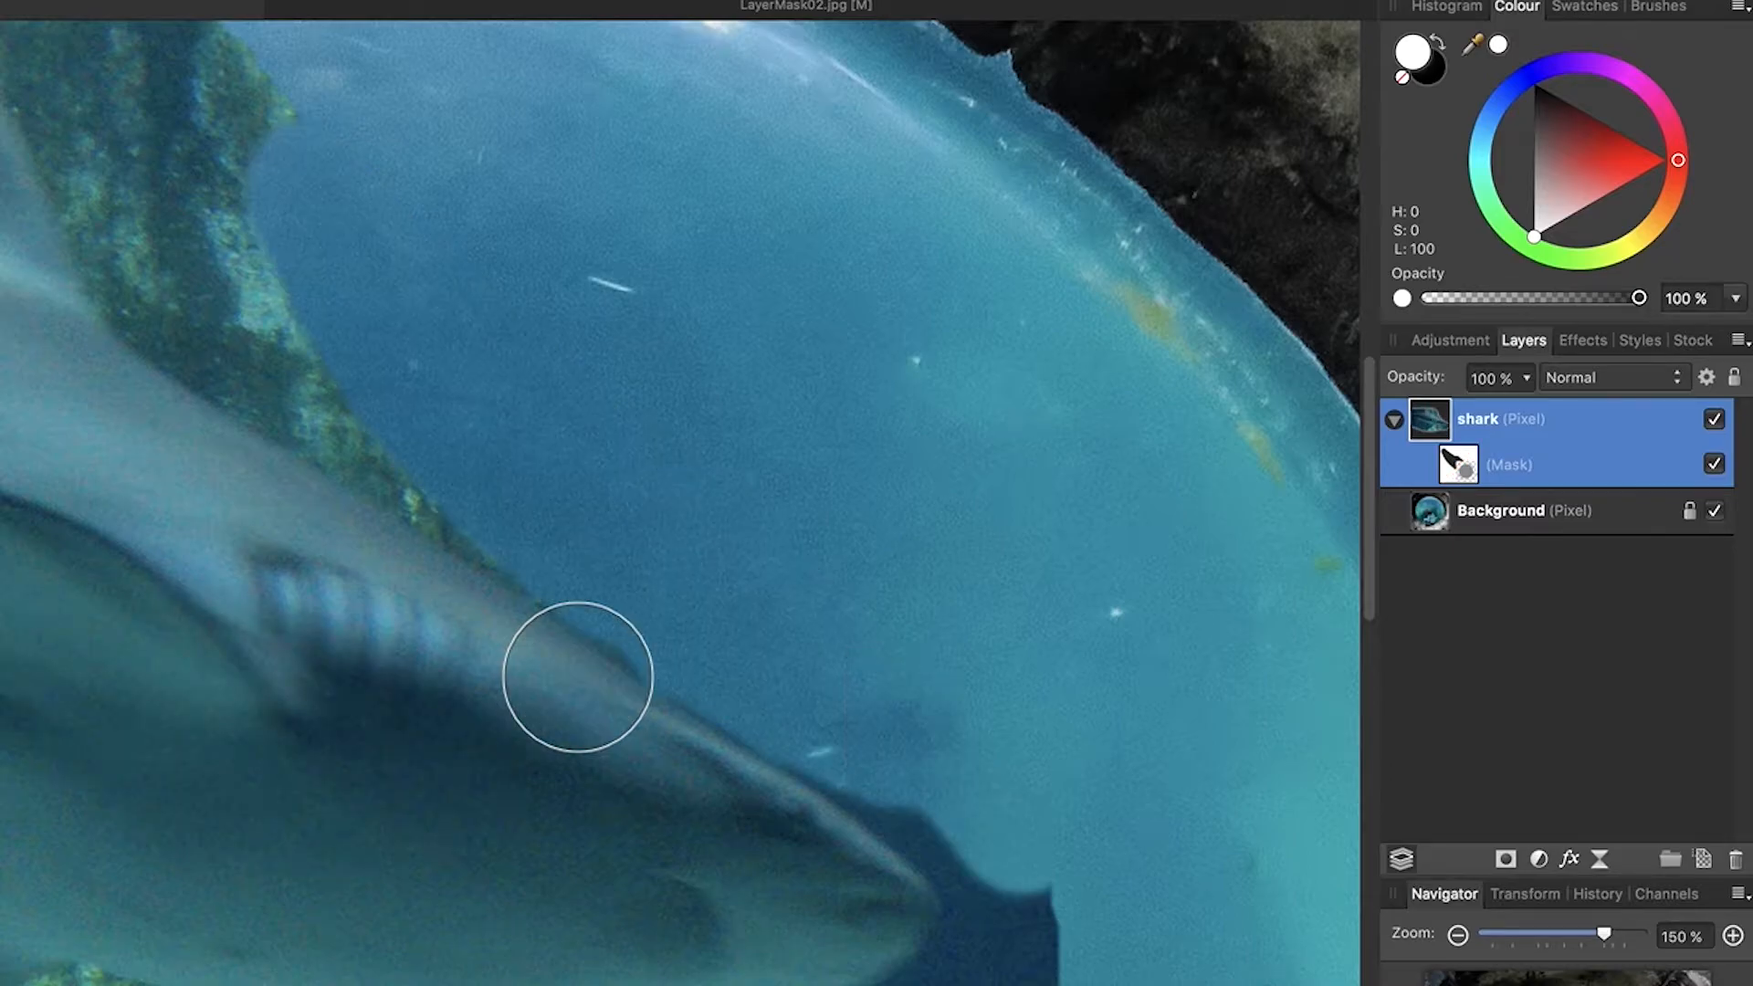
click(578, 677)
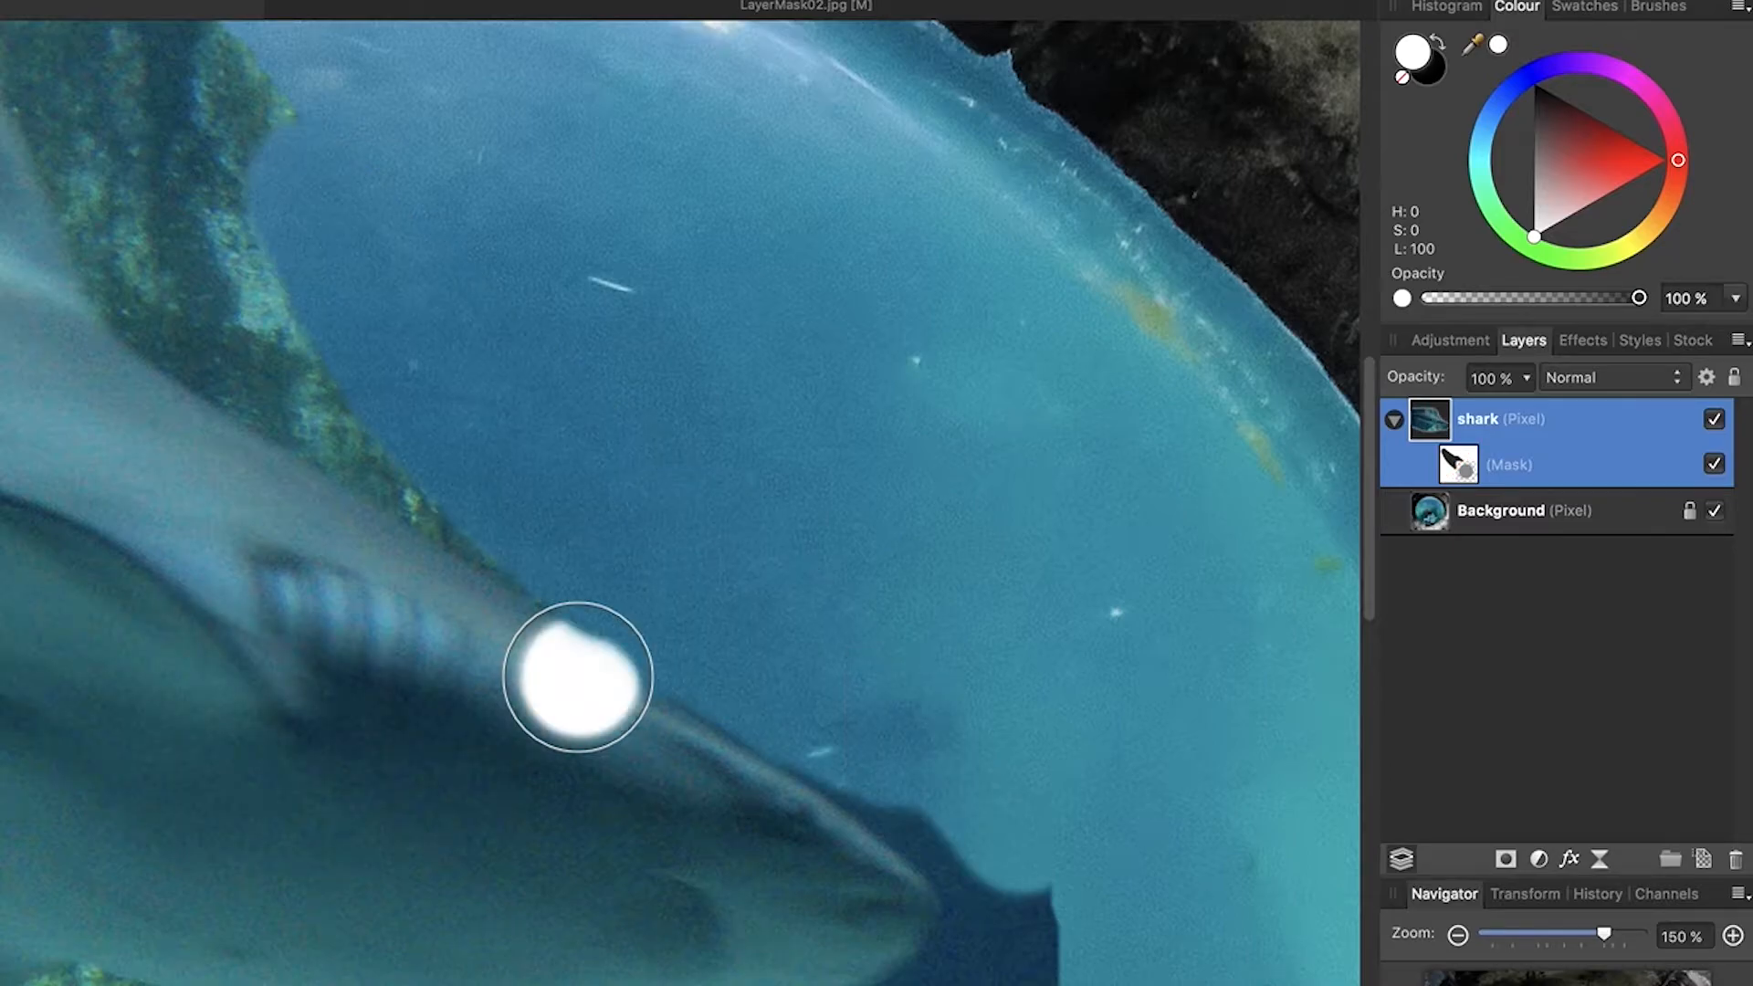
key(super+z)
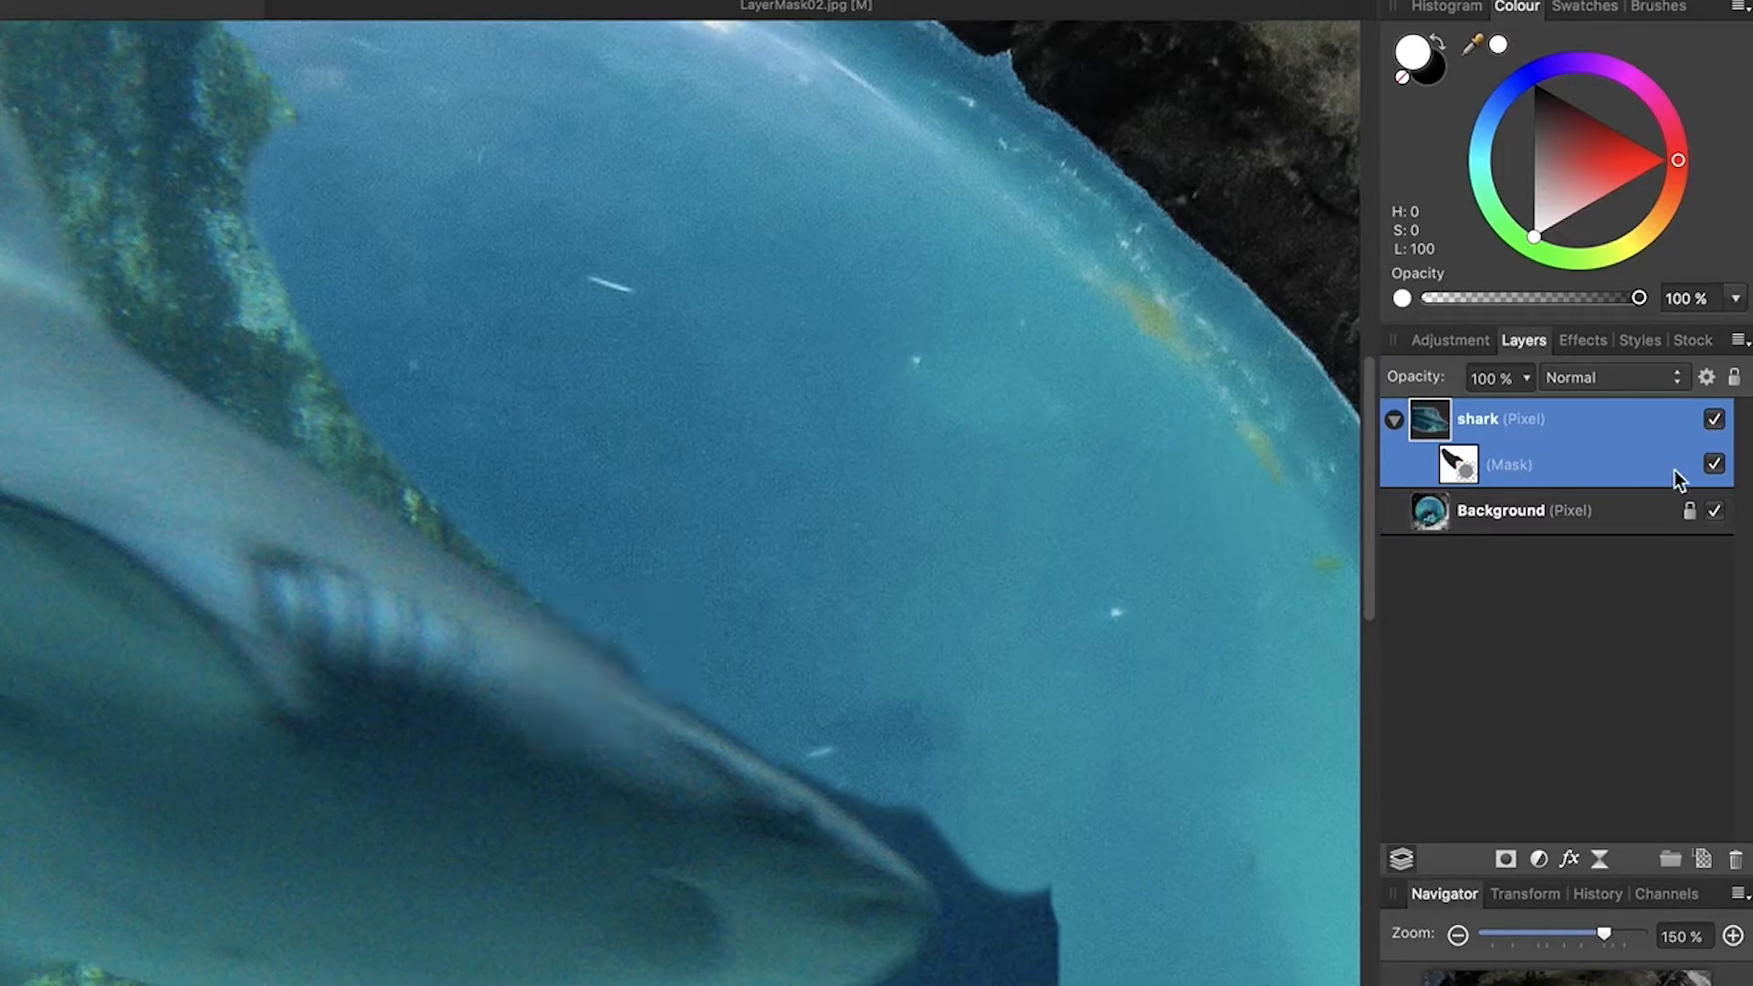
Make the shark's layer mask the active paint target and try a white dab on it above the shark's back
double_click(1524, 466)
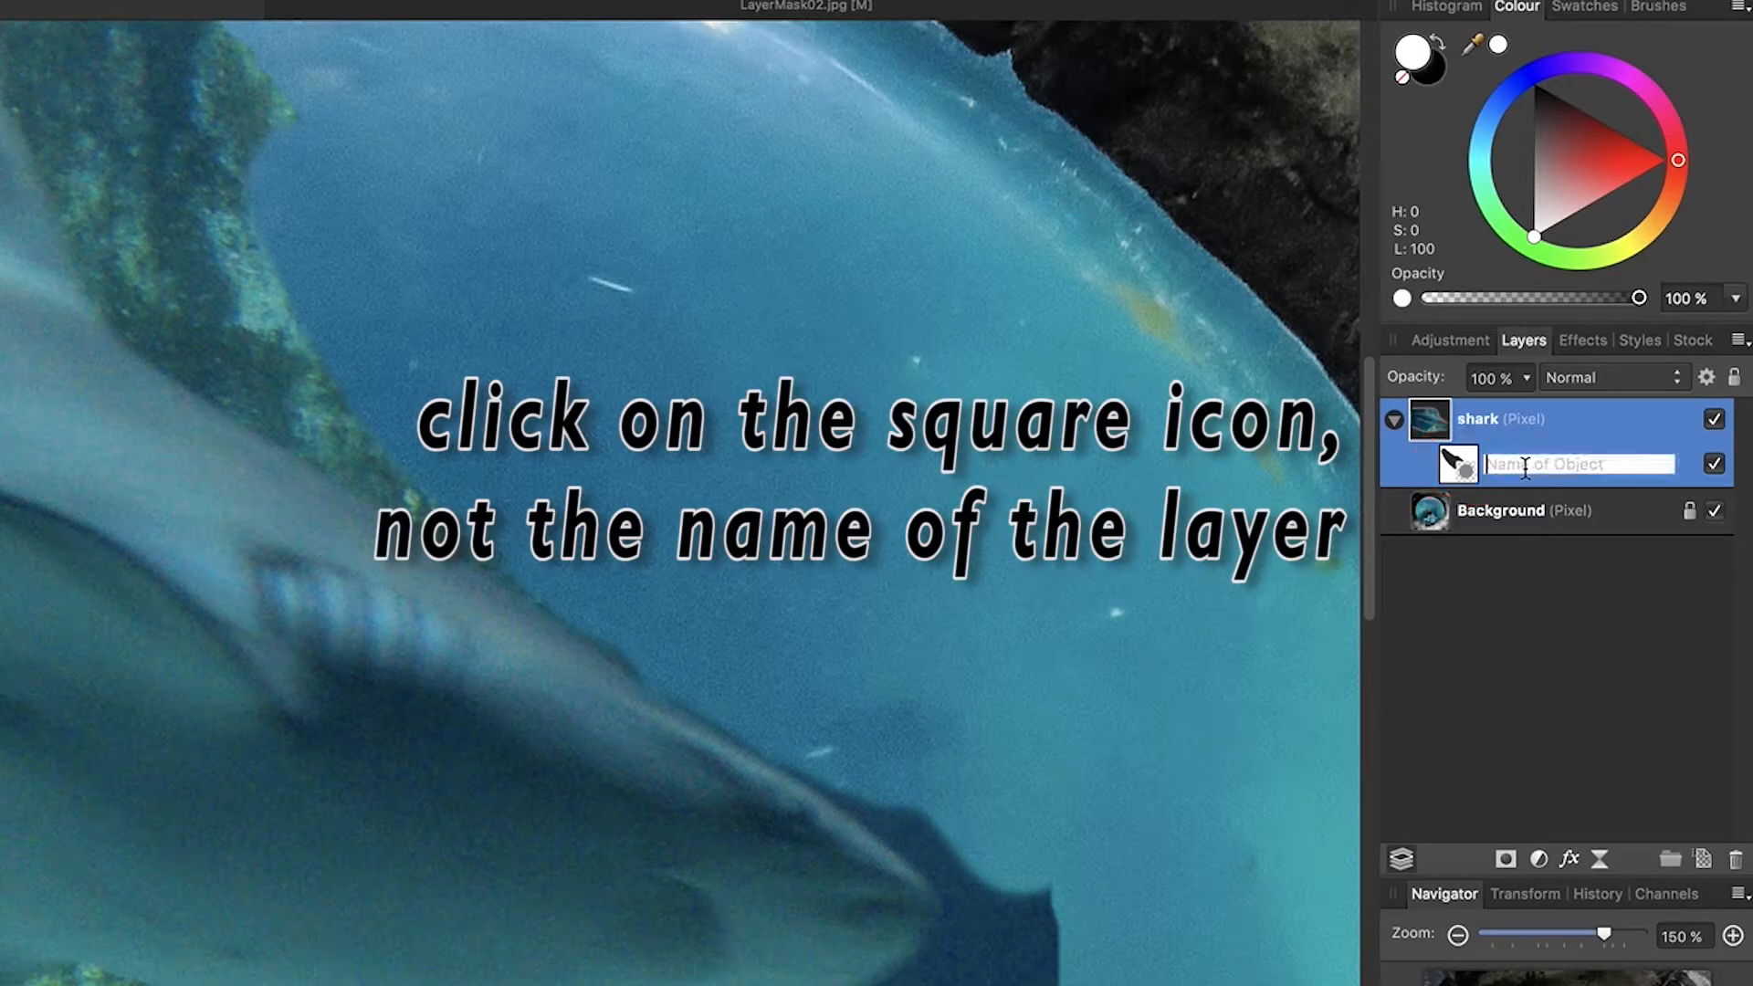
click(1454, 470)
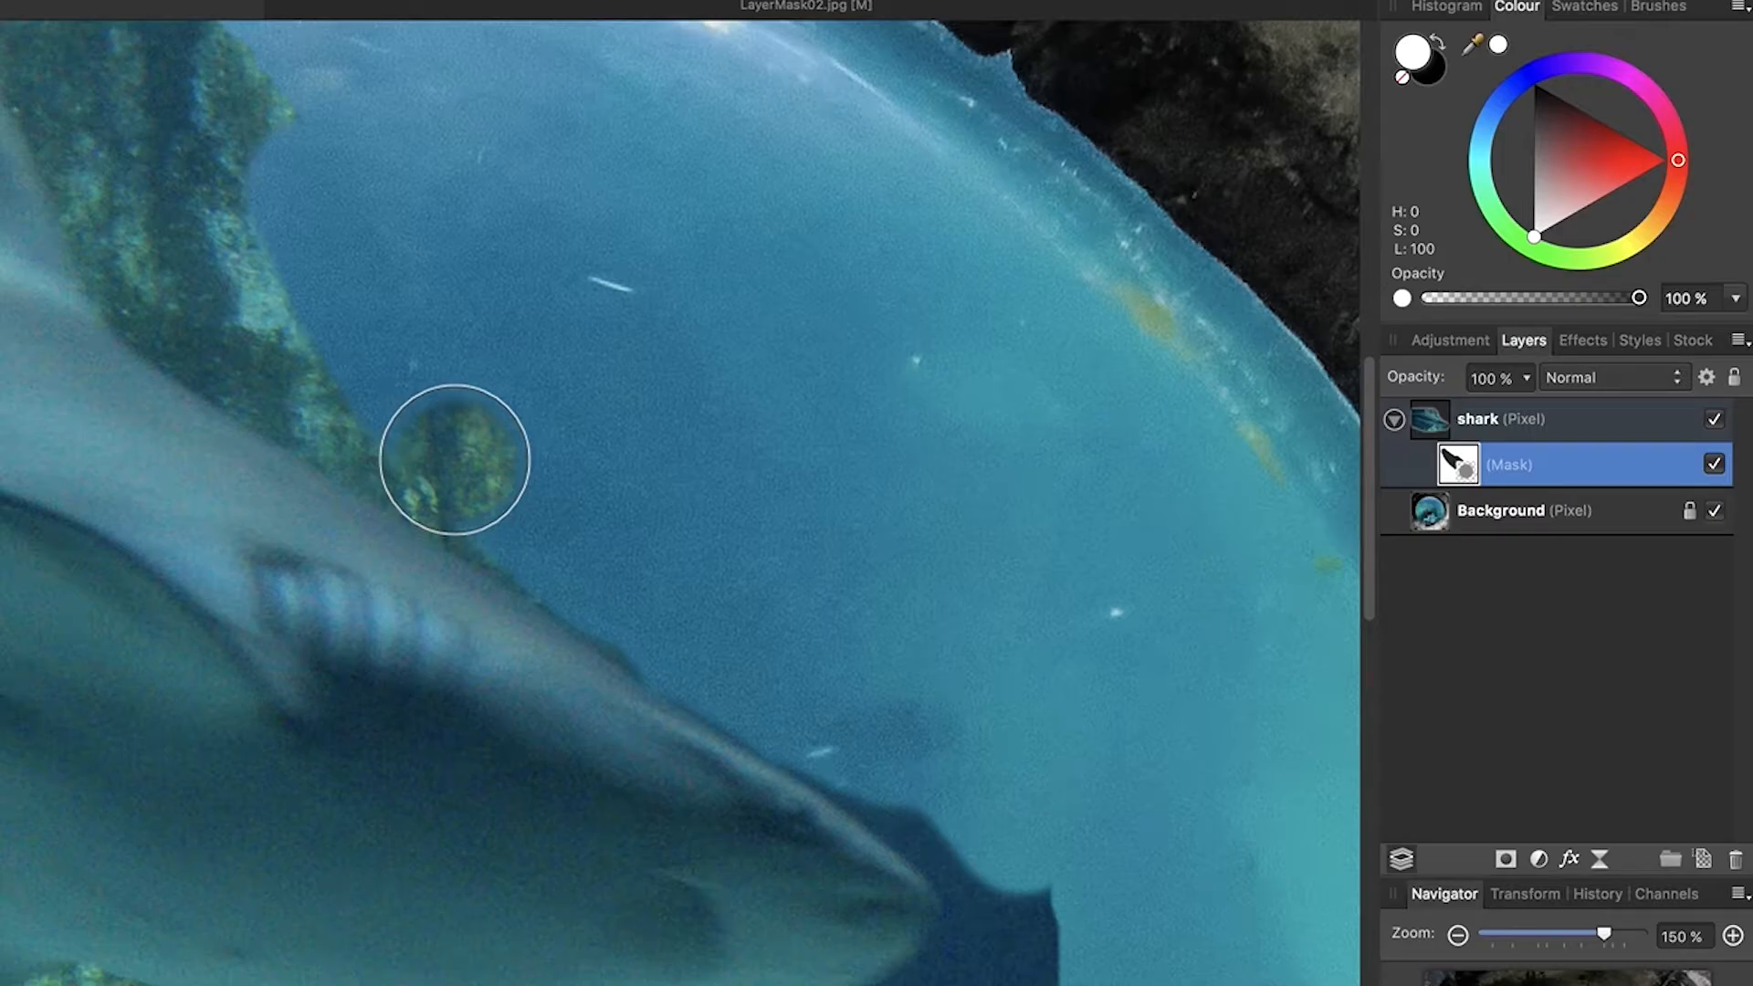
click(455, 460)
click(455, 459)
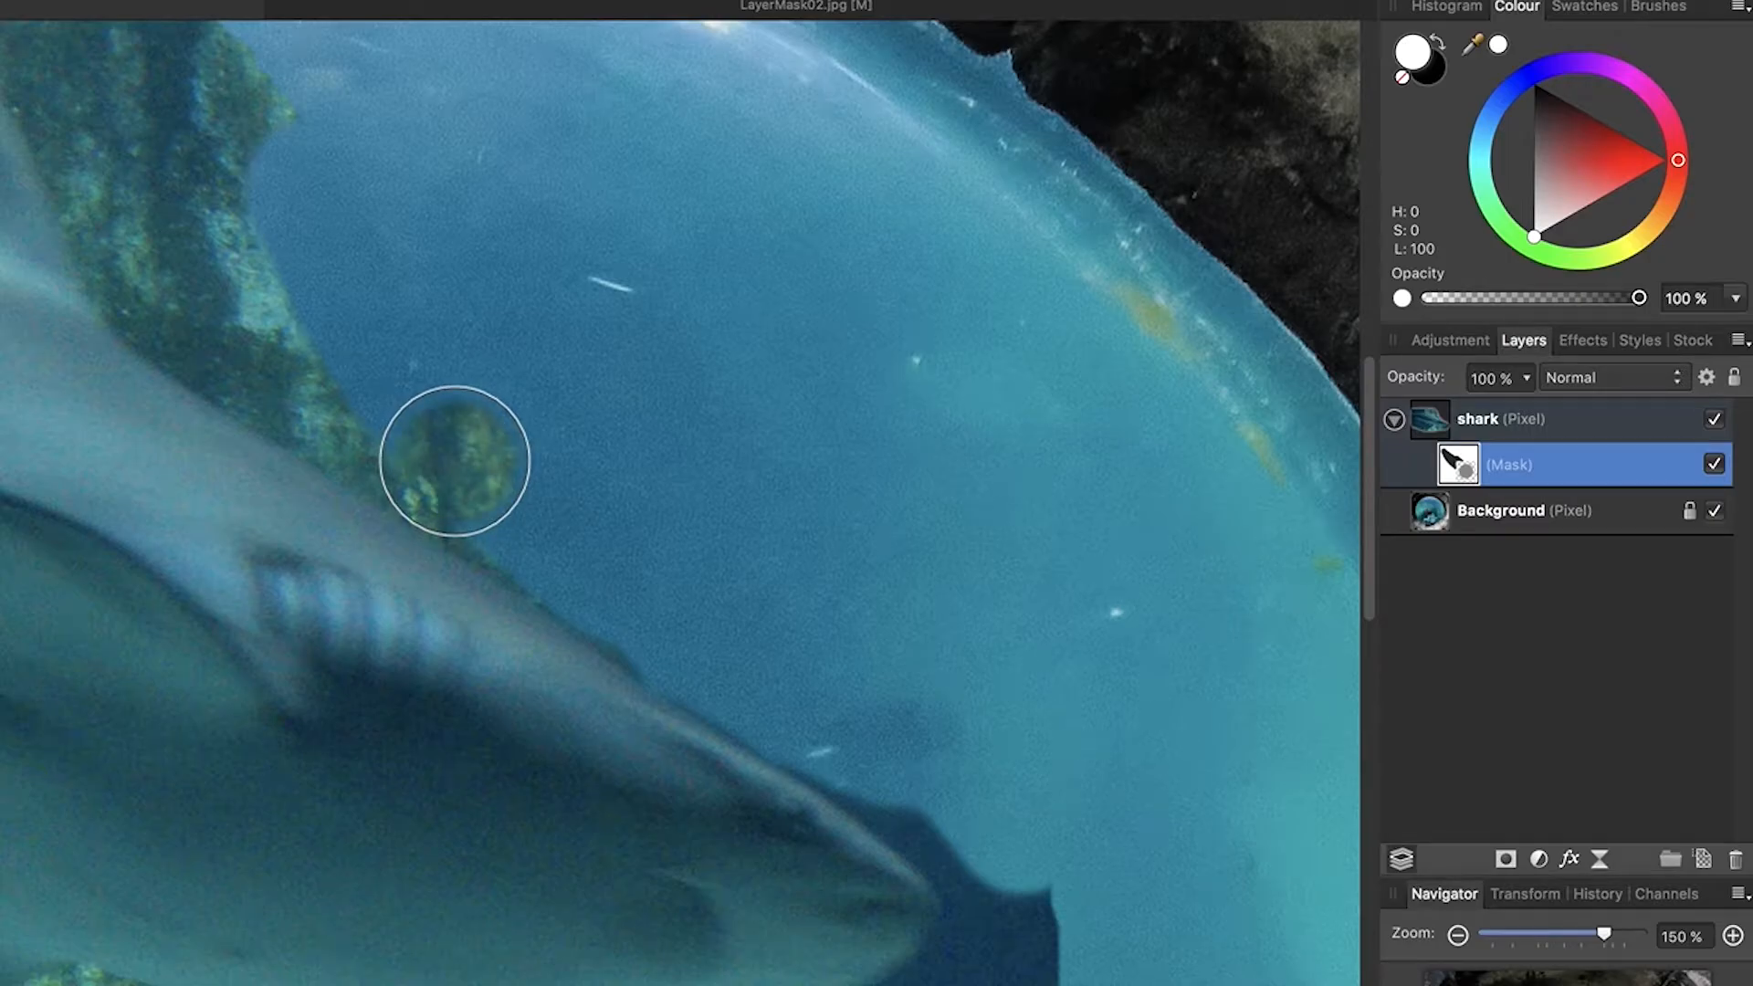
Paint black on the mask to hide the background along the shark's back and around its head, and adjust the brush width and hardness
key(x)
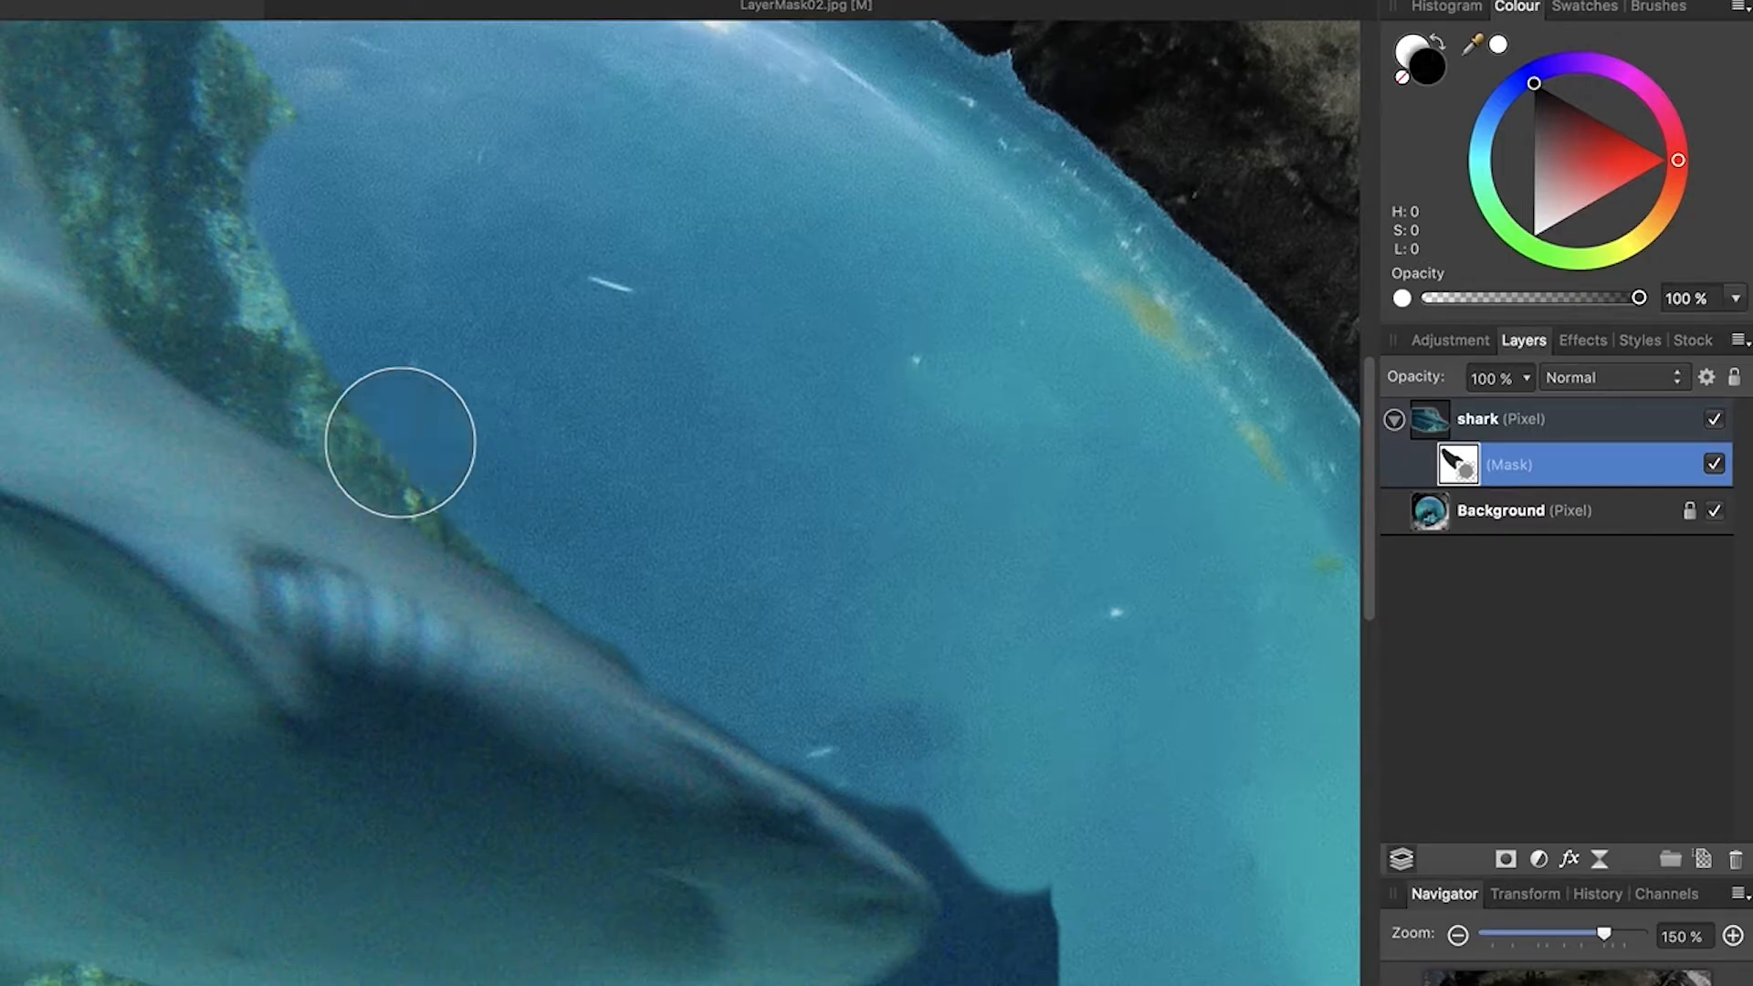
mouse_move(203, 298)
mouse_down()
mouse_move(295, 362)
mouse_move(265, 258)
mouse_move(363, 422)
mouse_move(720, 646)
mouse_move(163, 288)
mouse_move(1008, 845)
mouse_move(238, 352)
mouse_move(161, 295)
mouse_move(123, 233)
mouse_move(166, 295)
mouse_move(968, 605)
mouse_move(1017, 579)
mouse_move(1045, 804)
mouse_move(1031, 646)
mouse_move(925, 936)
mouse_move(938, 916)
mouse_move(915, 881)
mouse_move(796, 937)
mouse_move(966, 606)
mouse_move(1045, 801)
mouse_move(925, 927)
mouse_move(912, 880)
mouse_move(626, 857)
mouse_move(806, 861)
mouse_move(610, 822)
mouse_move(1040, 806)
mouse_move(681, 794)
mouse_move(703, 590)
mouse_up()
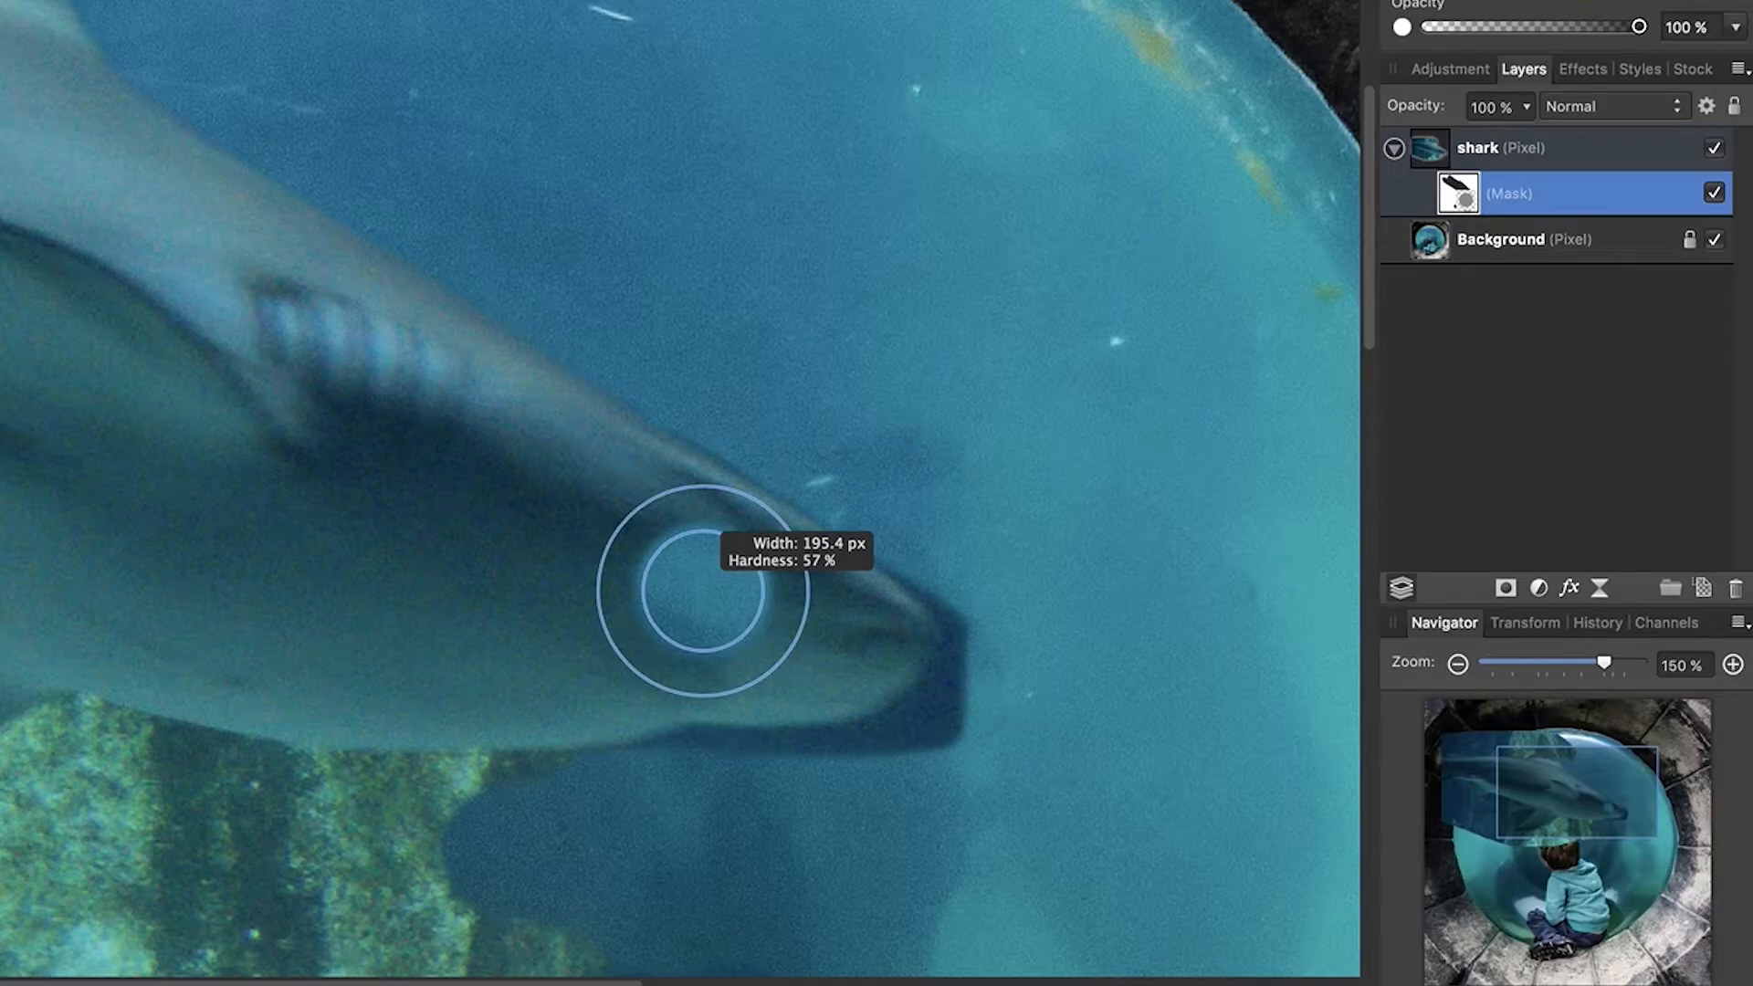
drag(702, 590, 703, 590)
drag(703, 591, 640, 591)
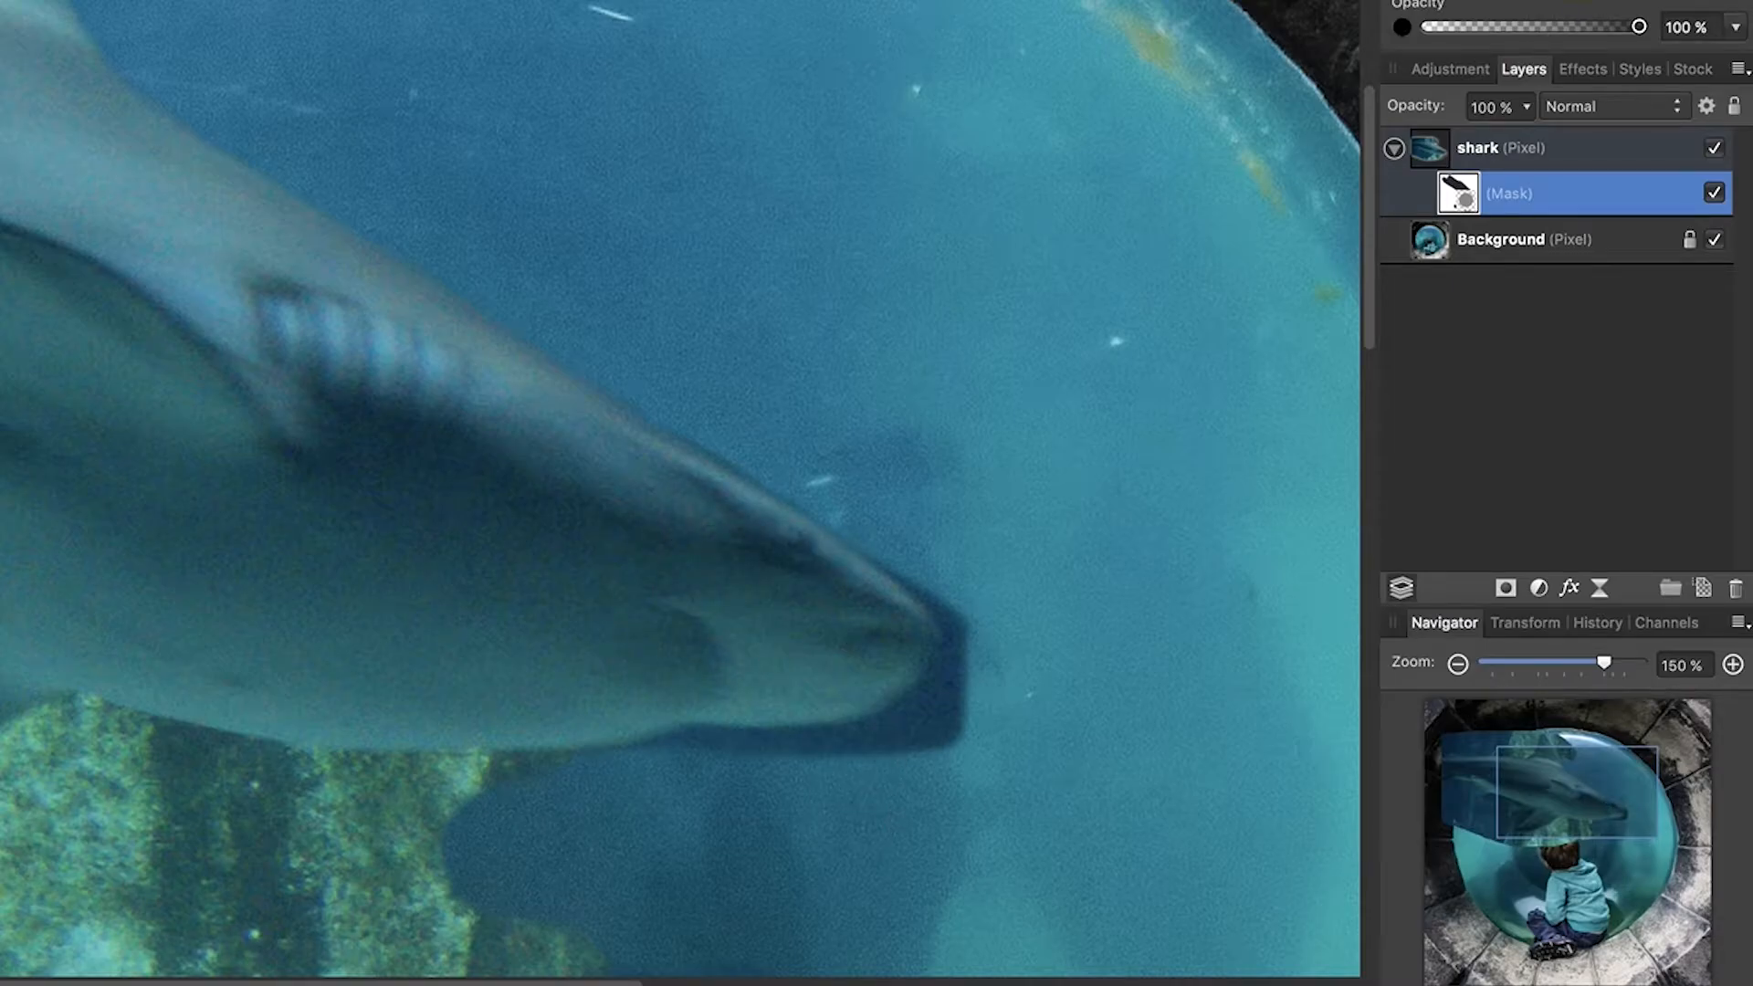
Paint black on the mask close up at 400% to hide the dark background strip beneath the shark's snout
click(888, 705)
click(890, 706)
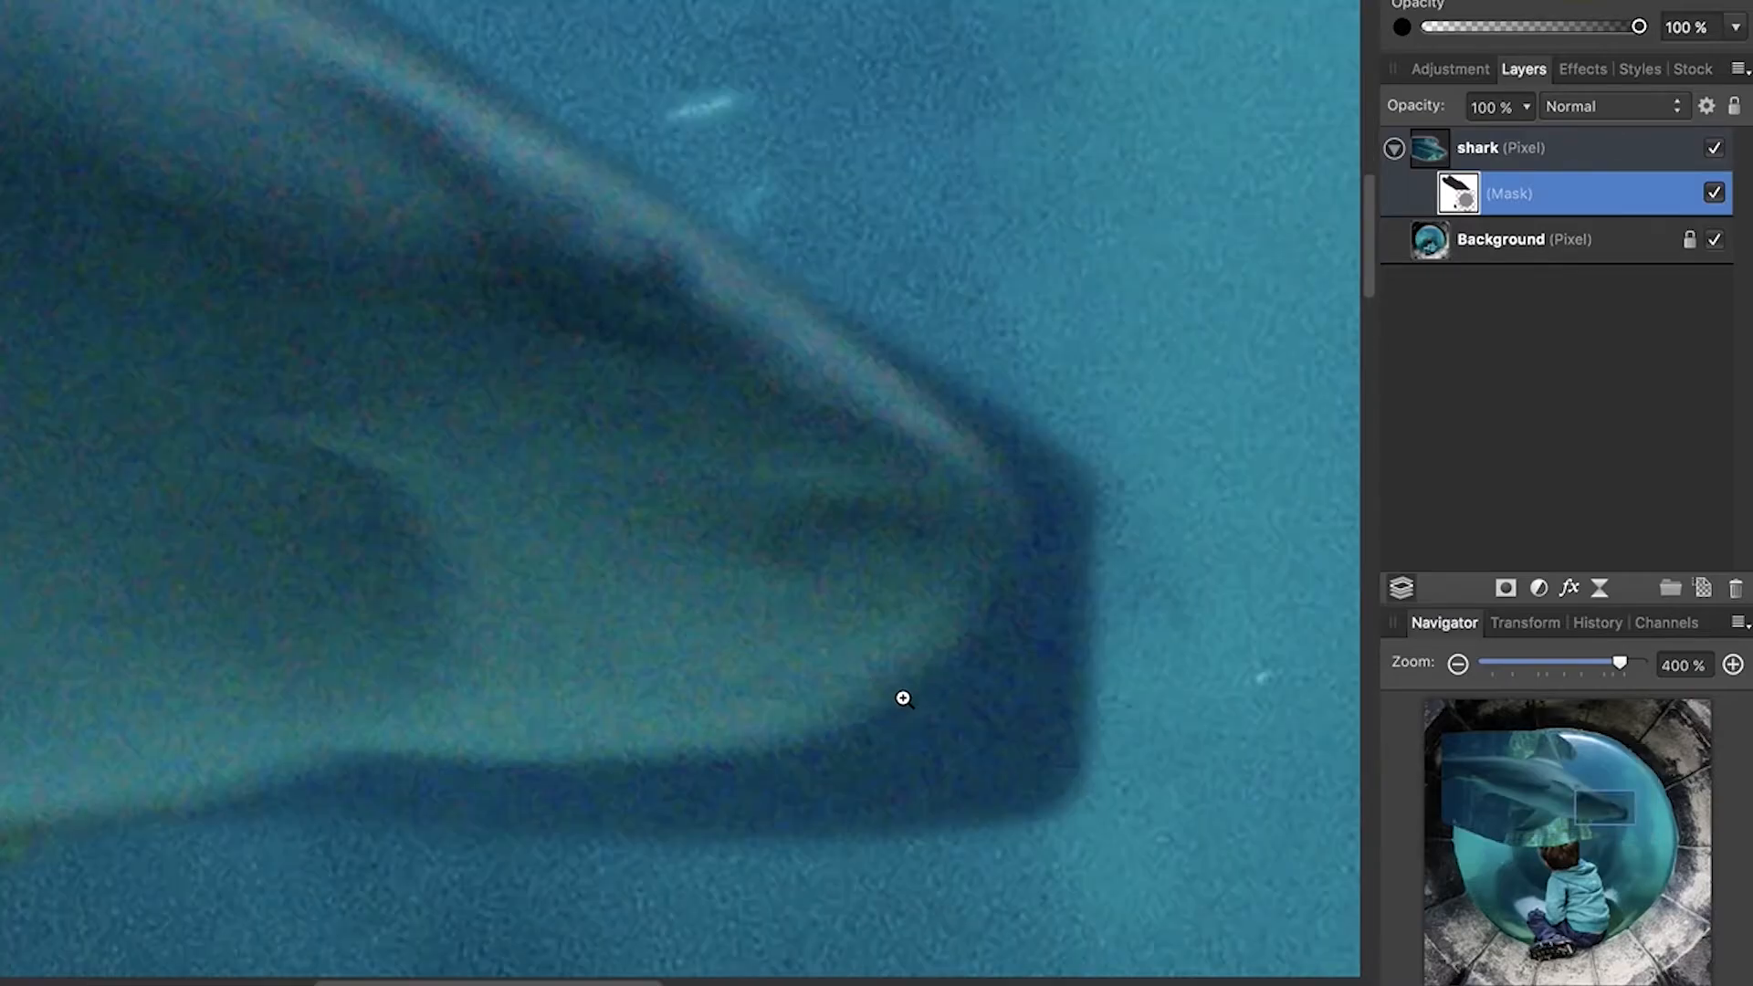
scroll(945, 709, down, 5)
scroll(704, 348, right, 5)
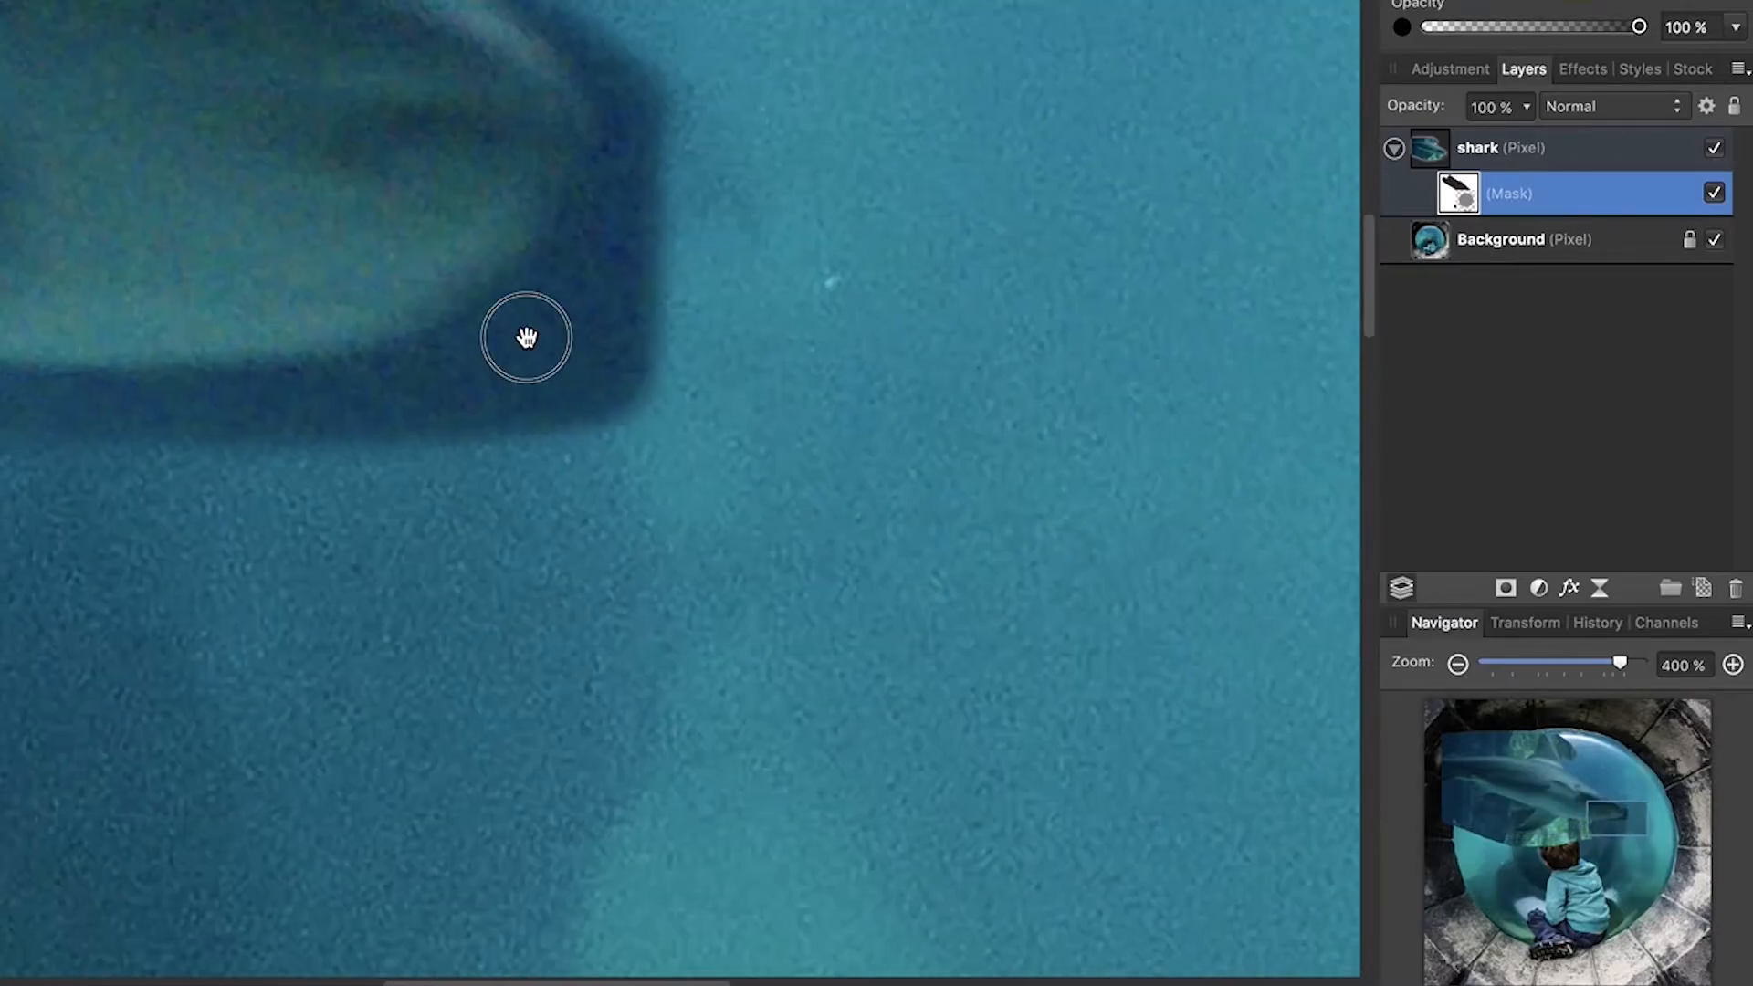
scroll(529, 337, up, 2)
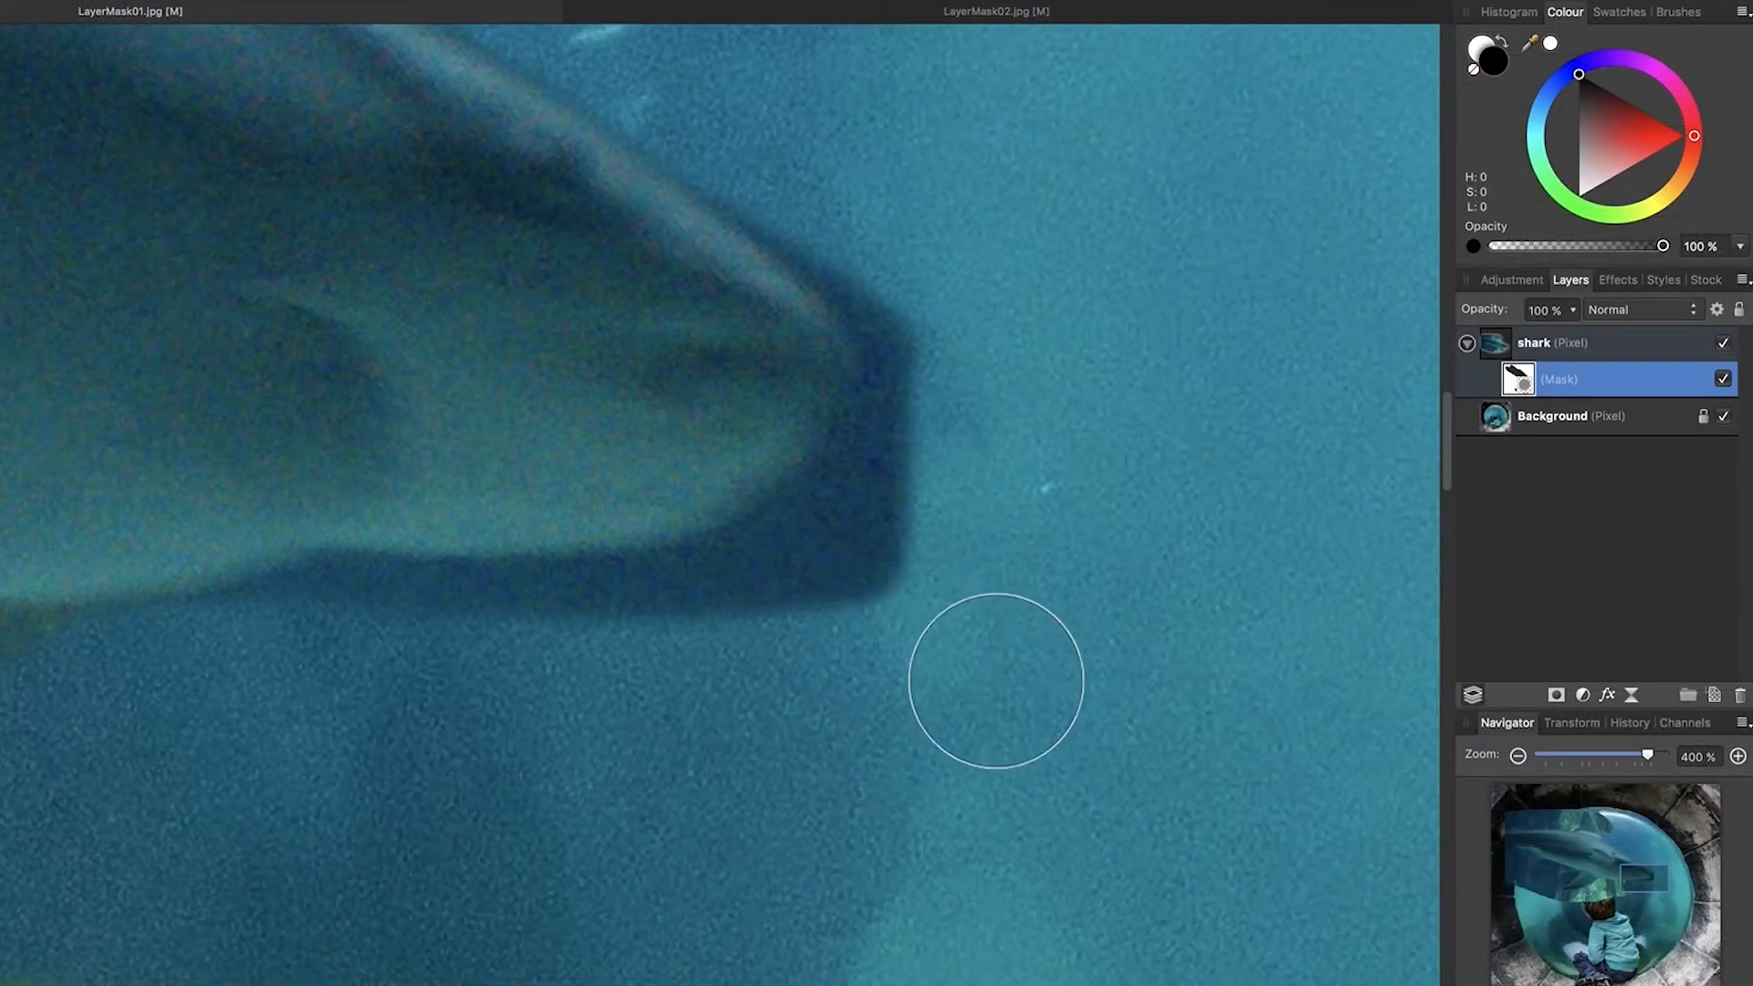
mouse_move(994, 713)
mouse_down()
mouse_move(873, 553)
mouse_move(795, 626)
mouse_move(881, 570)
mouse_move(722, 656)
mouse_move(841, 560)
mouse_move(670, 666)
mouse_move(768, 650)
mouse_move(475, 676)
mouse_move(626, 624)
mouse_move(711, 624)
mouse_move(566, 652)
mouse_move(428, 646)
mouse_move(497, 655)
mouse_move(631, 622)
mouse_move(587, 624)
mouse_move(553, 663)
mouse_move(316, 649)
mouse_move(336, 620)
mouse_up()
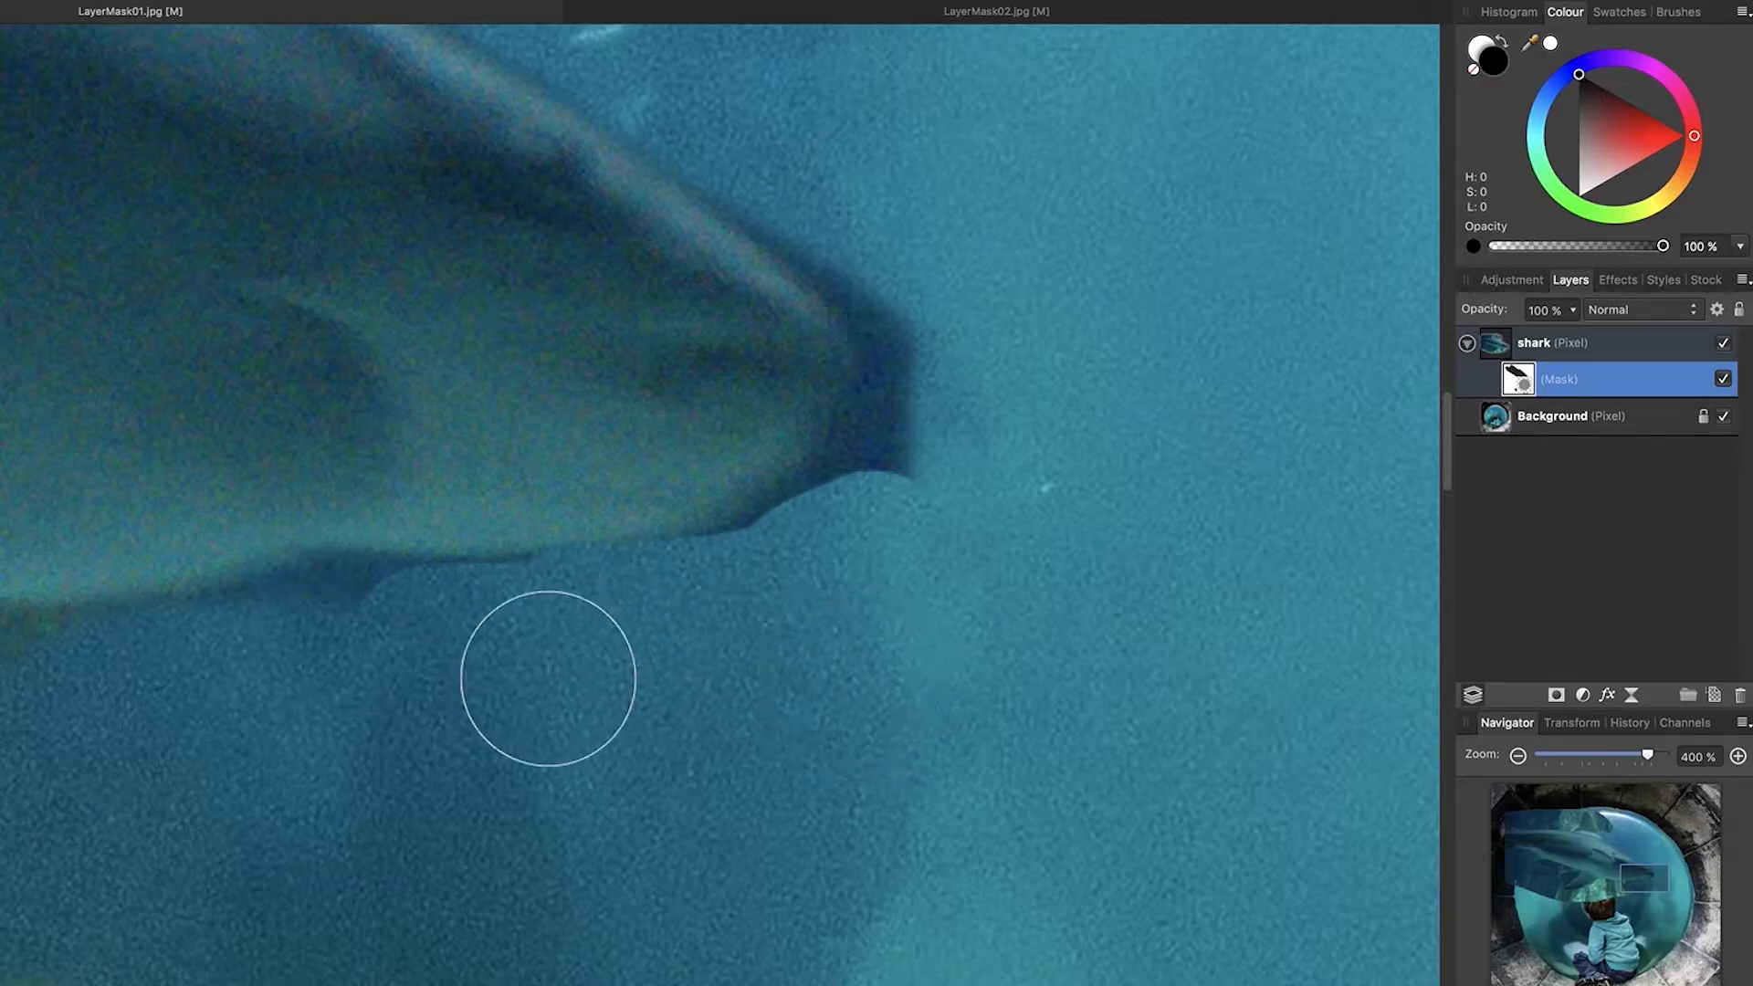
mouse_move(211, 685)
mouse_down()
mouse_move(322, 638)
mouse_move(616, 629)
mouse_move(457, 601)
mouse_move(538, 682)
mouse_up()
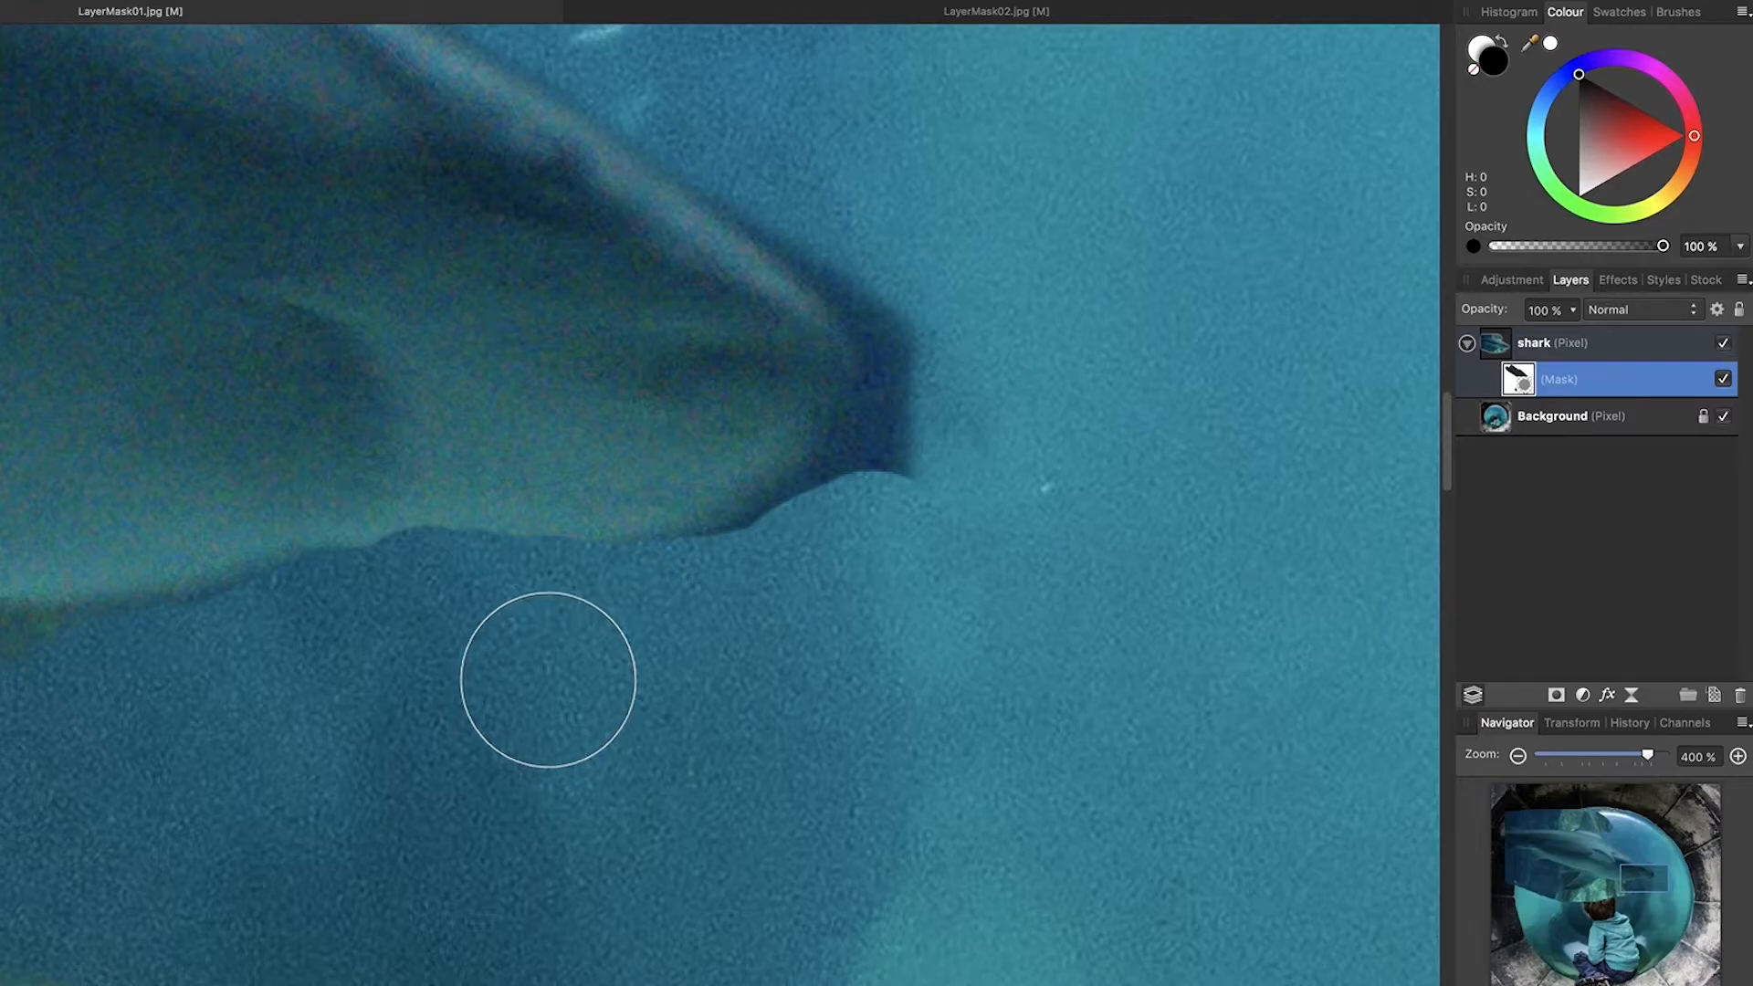
Reduce the brush size and paint black on the mask around the tip of the snout to follow its outline
mouse_move(546, 680)
mouse_down()
mouse_move(576, 695)
mouse_move(562, 721)
mouse_up()
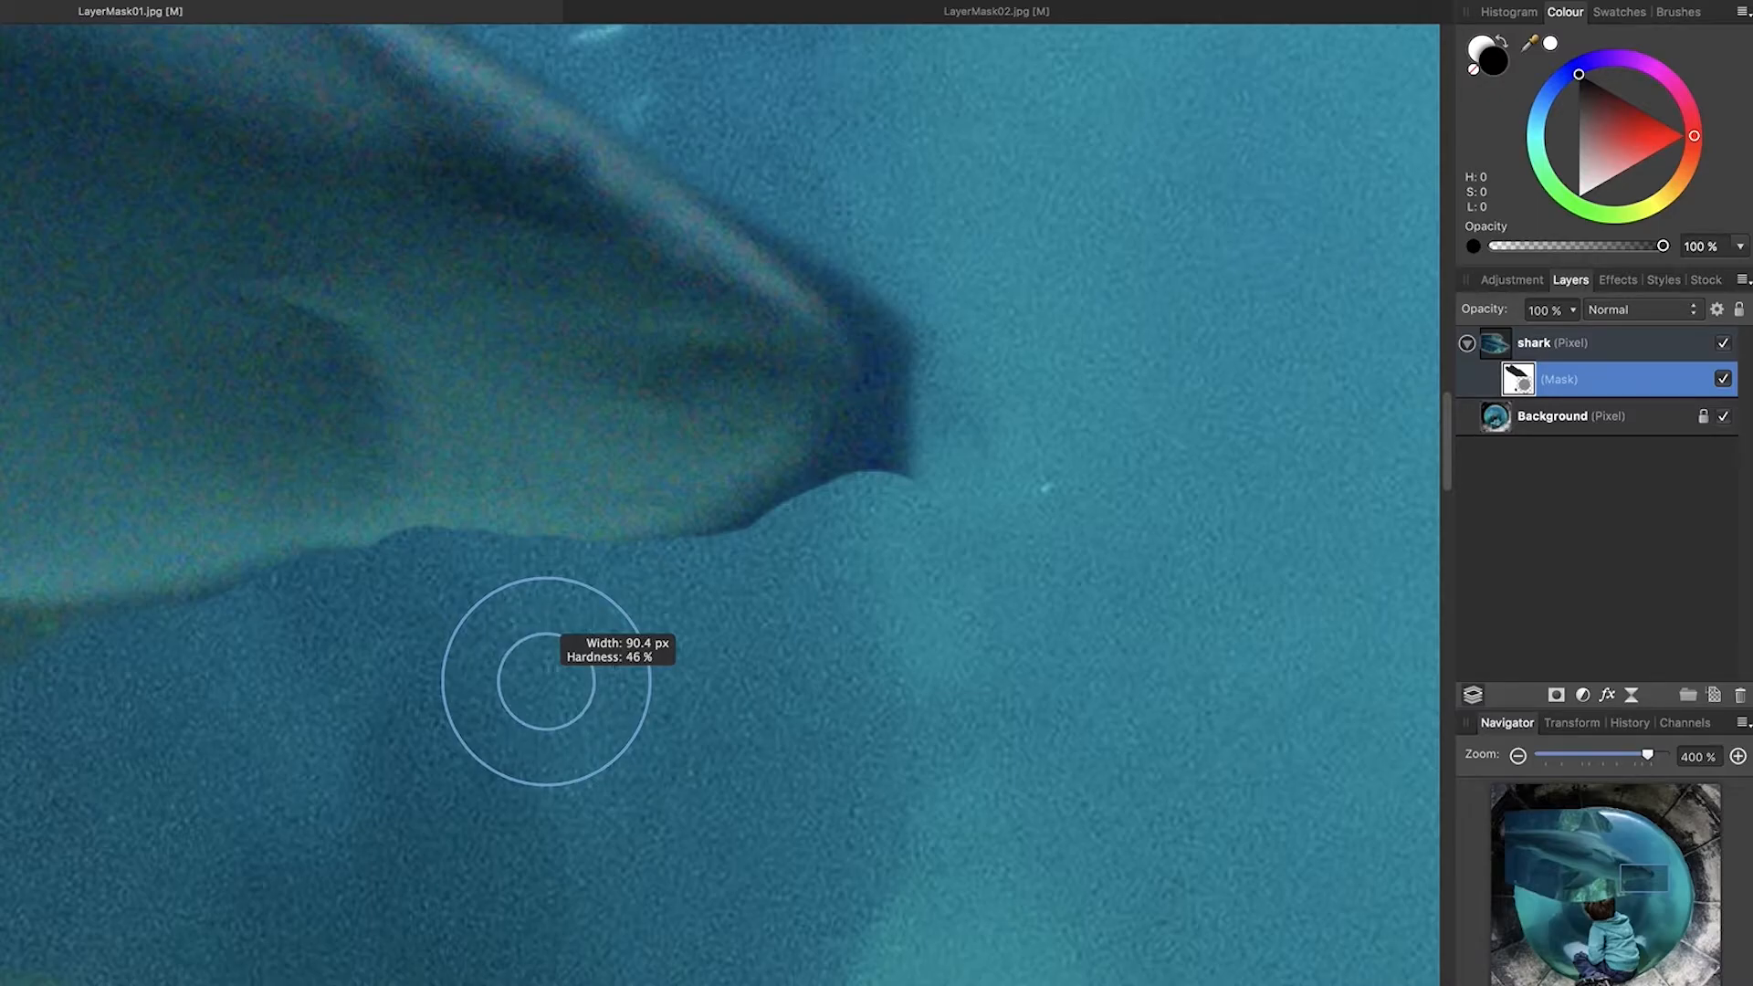
mouse_move(546, 681)
mouse_down()
mouse_move(528, 682)
mouse_move(545, 680)
mouse_up()
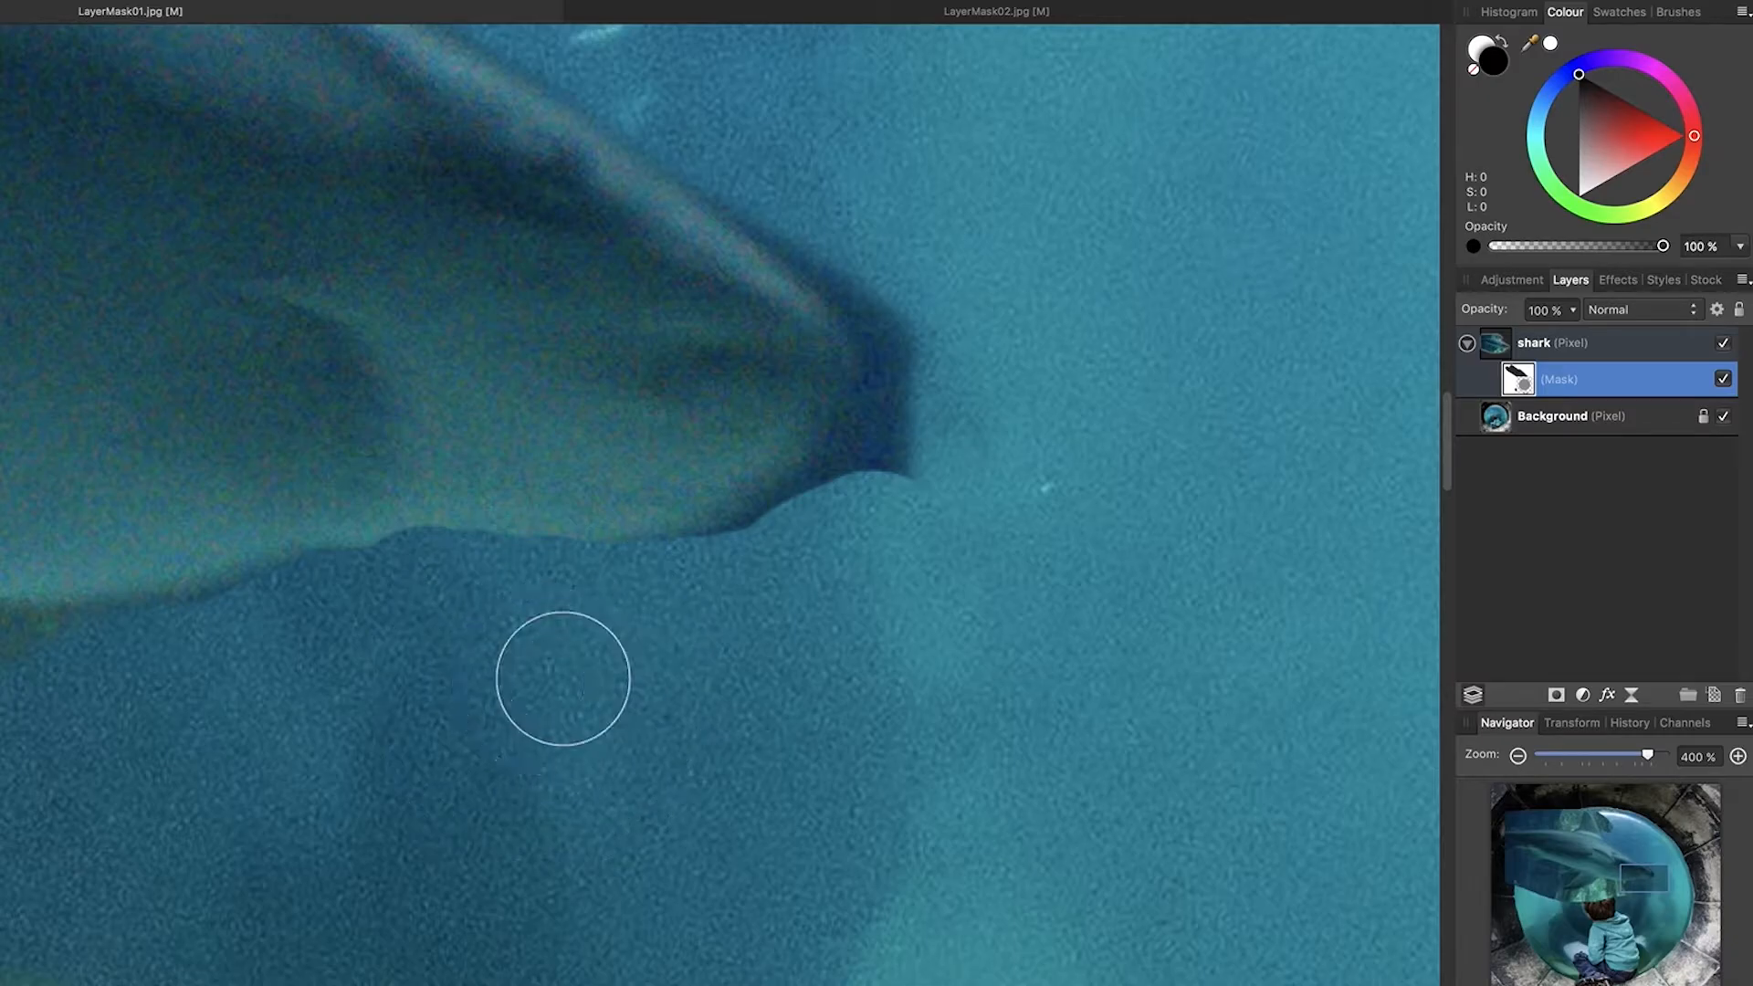
click(600, 400)
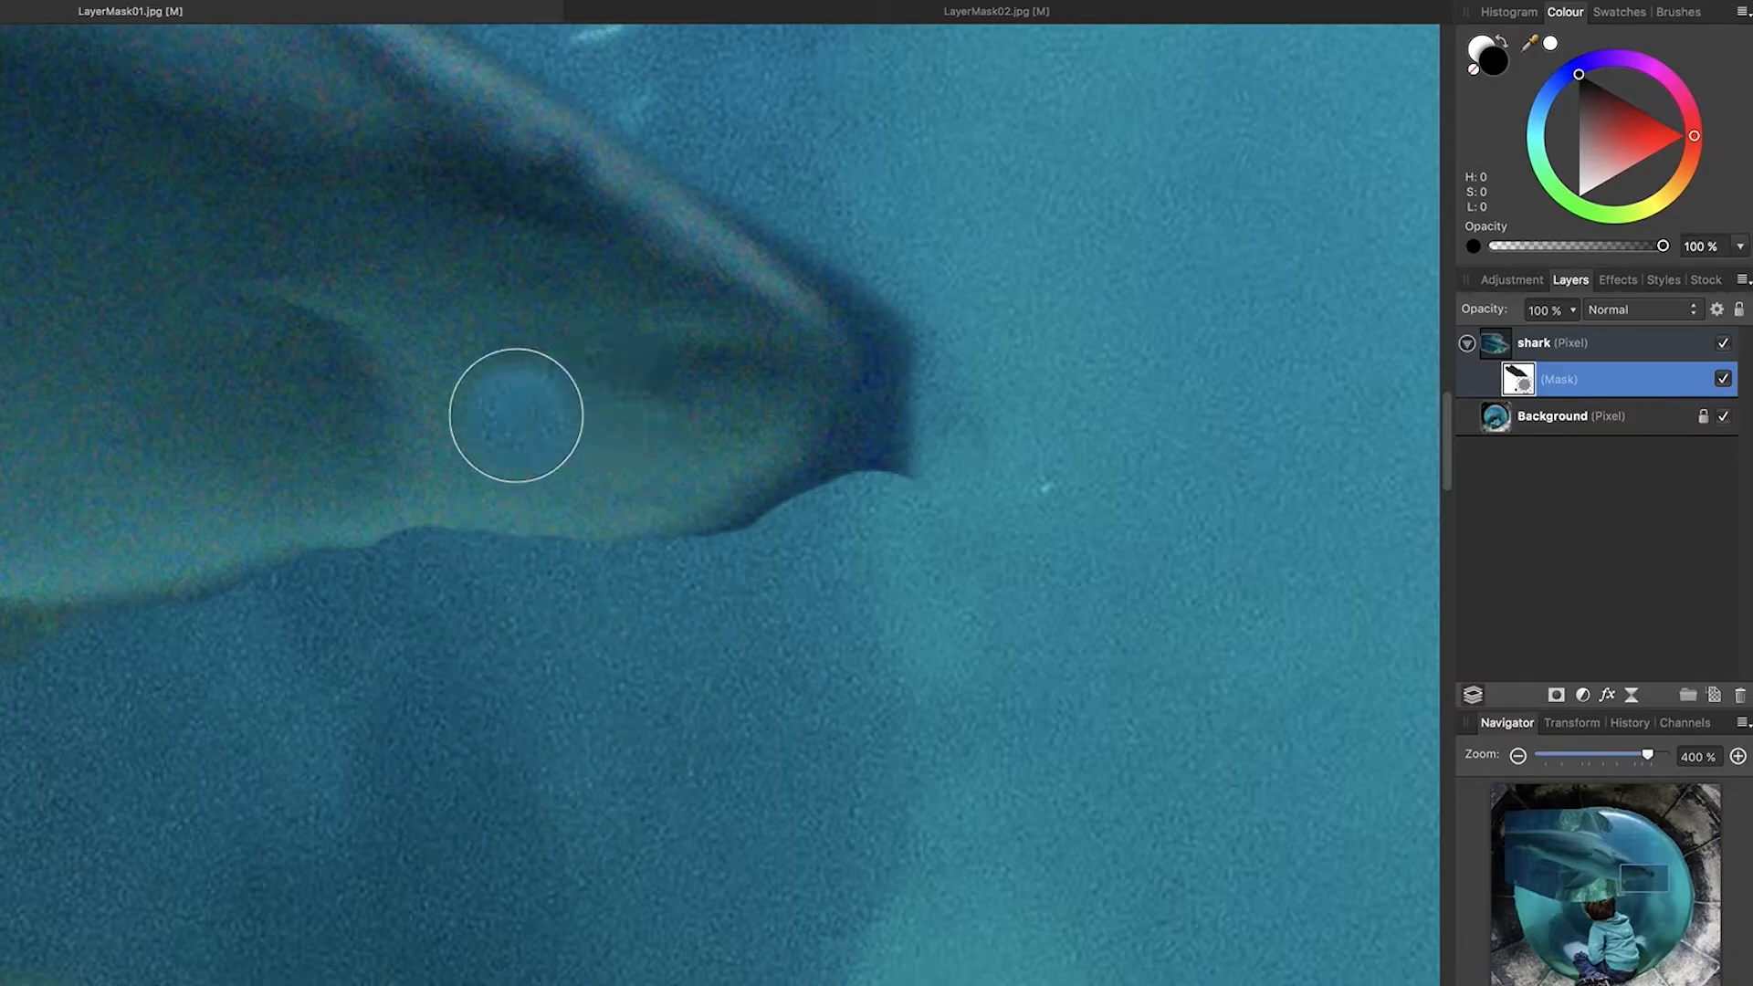
drag(955, 423, 802, 584)
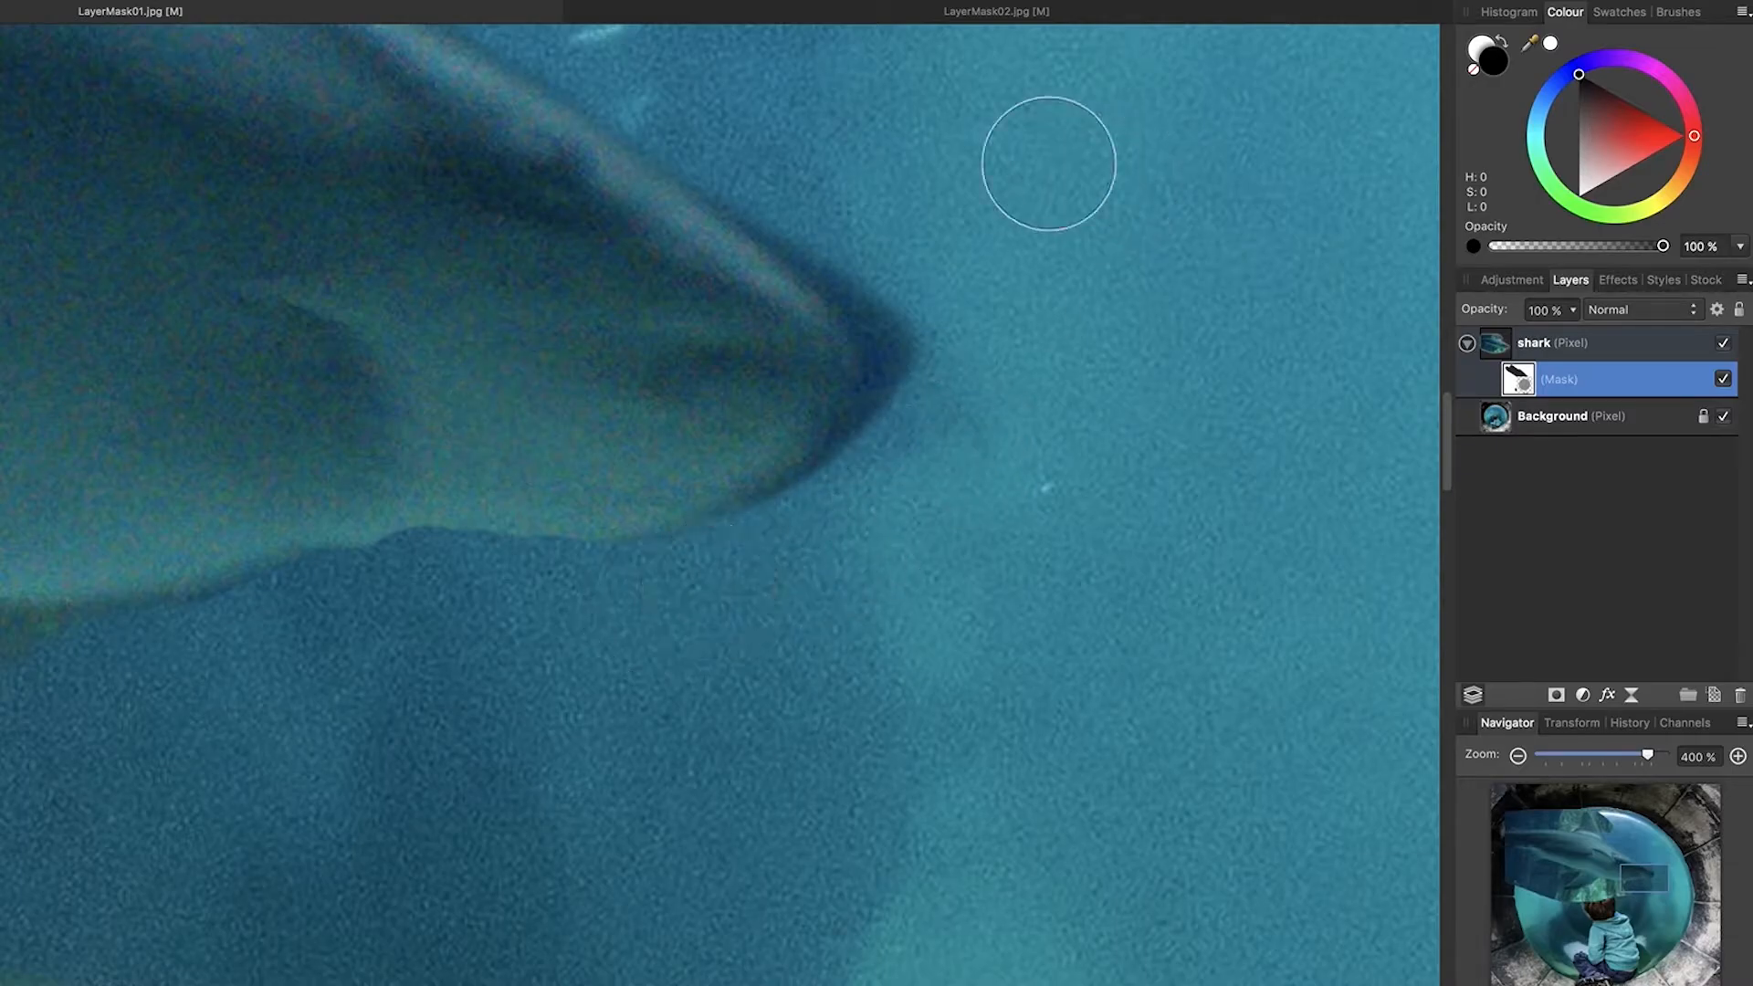
mouse_move(736, 142)
mouse_down()
mouse_move(899, 292)
mouse_move(927, 369)
mouse_move(933, 328)
mouse_move(934, 289)
mouse_move(921, 395)
mouse_move(821, 519)
mouse_move(716, 588)
mouse_up()
mouse_move(749, 163)
mouse_down()
mouse_move(884, 288)
mouse_move(896, 376)
mouse_move(852, 490)
mouse_move(752, 560)
mouse_move(511, 617)
mouse_move(488, 580)
mouse_move(319, 621)
mouse_move(415, 629)
mouse_move(450, 532)
mouse_move(426, 490)
mouse_move(447, 439)
mouse_move(267, 485)
mouse_move(462, 492)
mouse_move(635, 465)
mouse_move(151, 522)
mouse_move(525, 457)
mouse_up()
Switch to white and restore the overpainted edge of the shark's lower jaw on the mask
key(x)
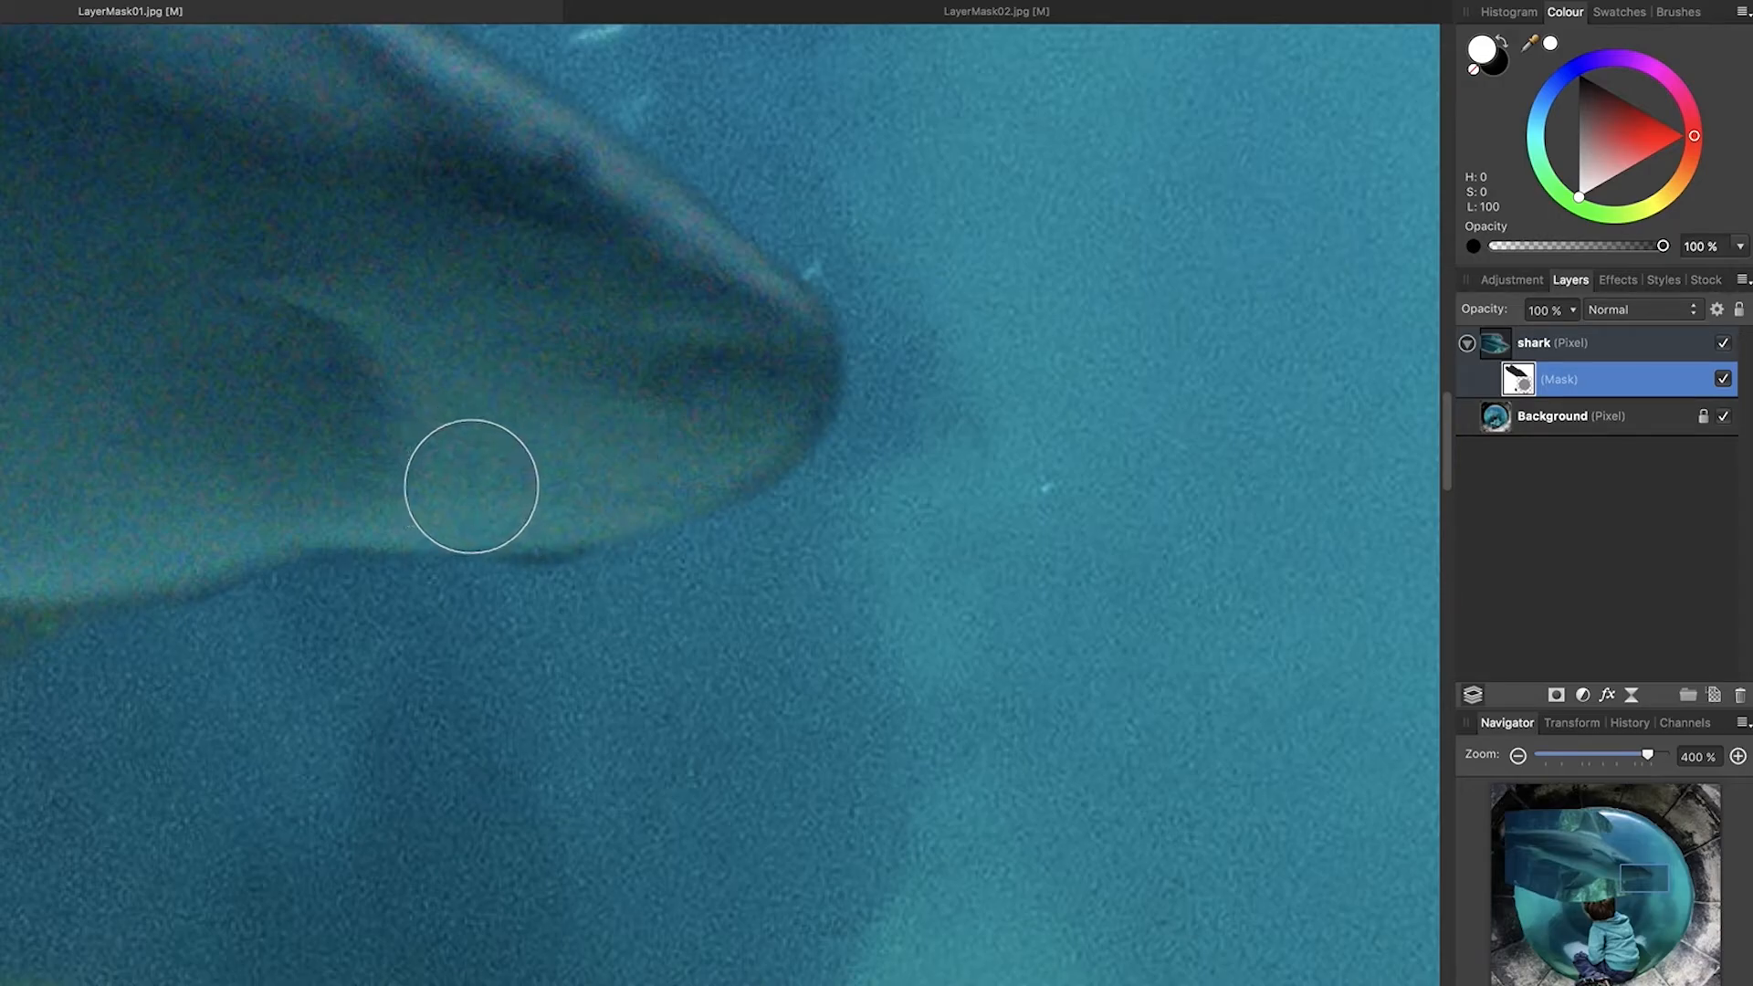
mouse_move(473, 492)
mouse_down()
mouse_move(570, 508)
mouse_move(489, 522)
mouse_move(560, 502)
mouse_move(476, 507)
mouse_move(603, 484)
mouse_up()
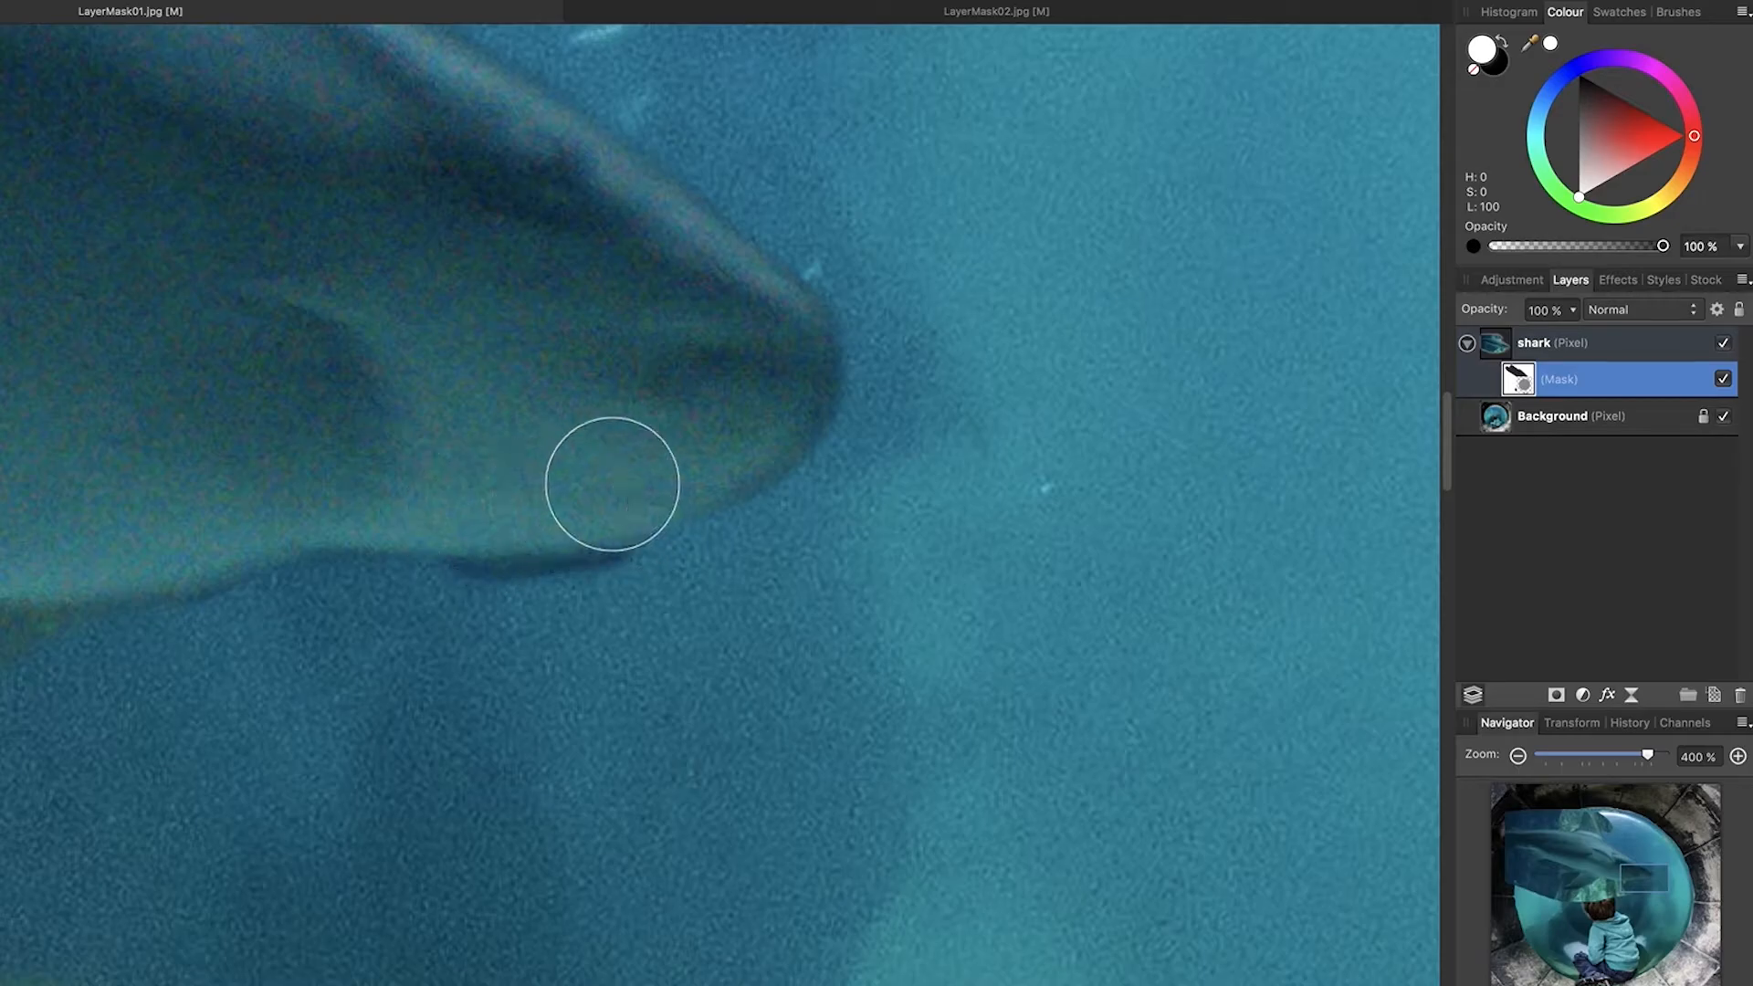
click(661, 654)
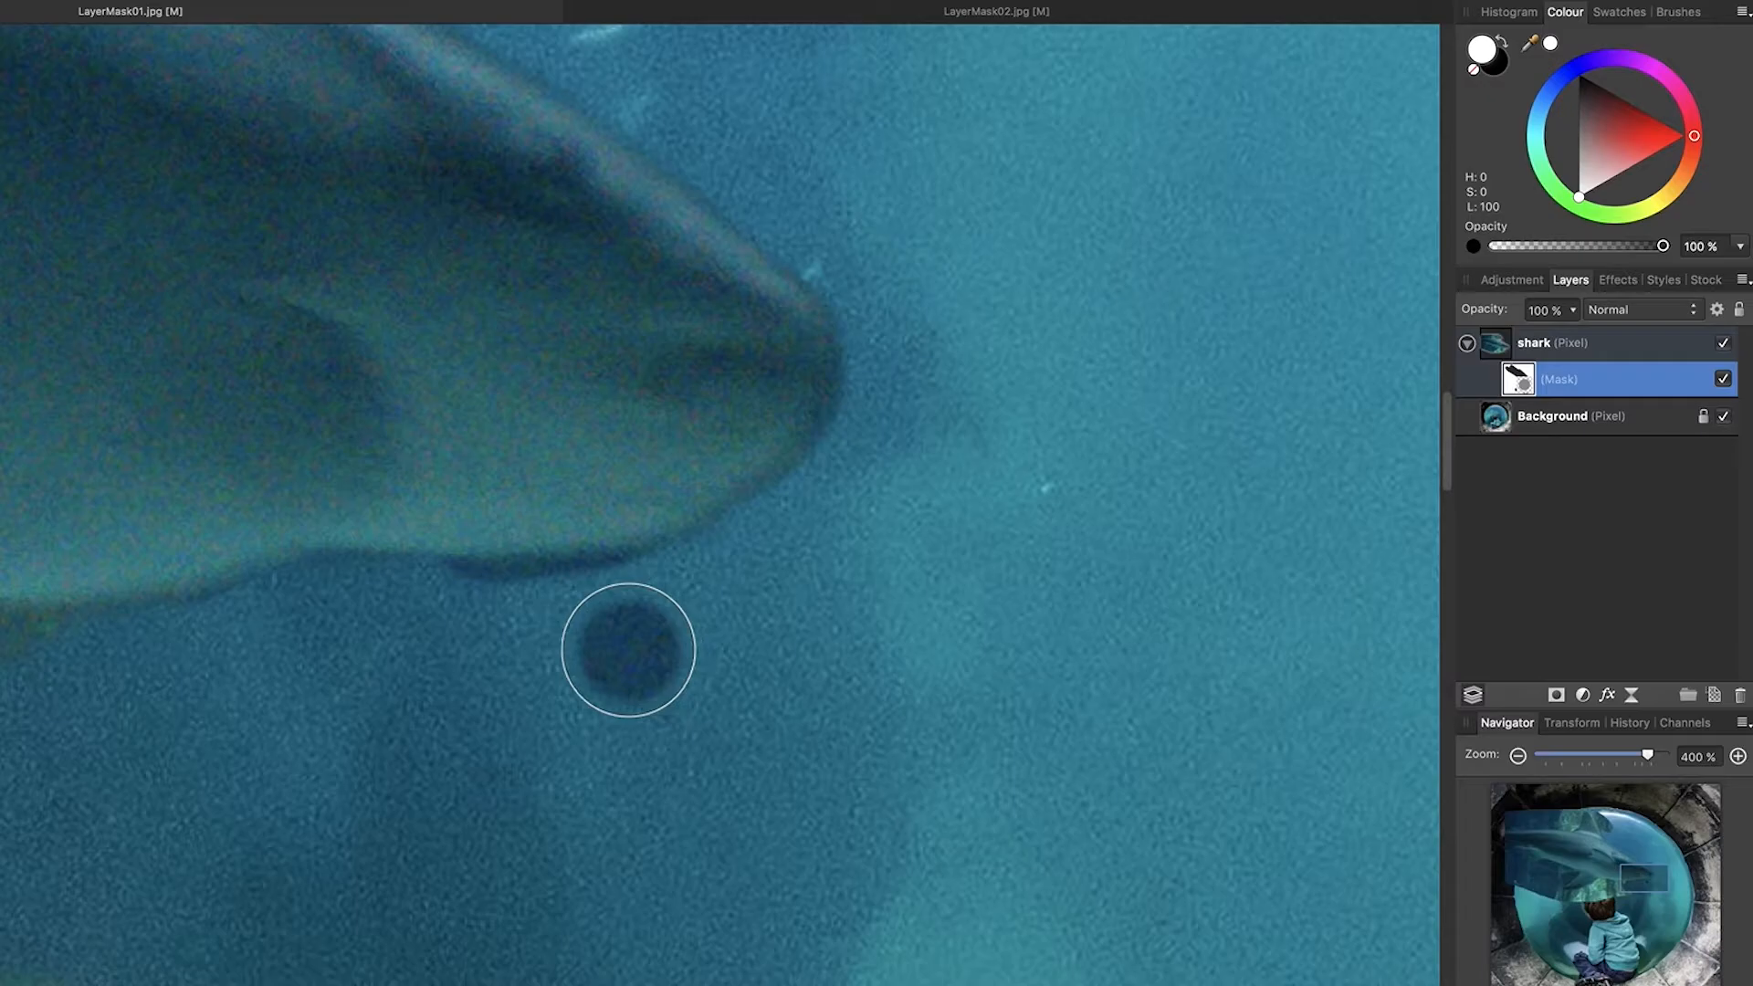
click(628, 650)
Switch to black and paint out the stray dab and the remaining fringe beneath the shark's snout
key(x)
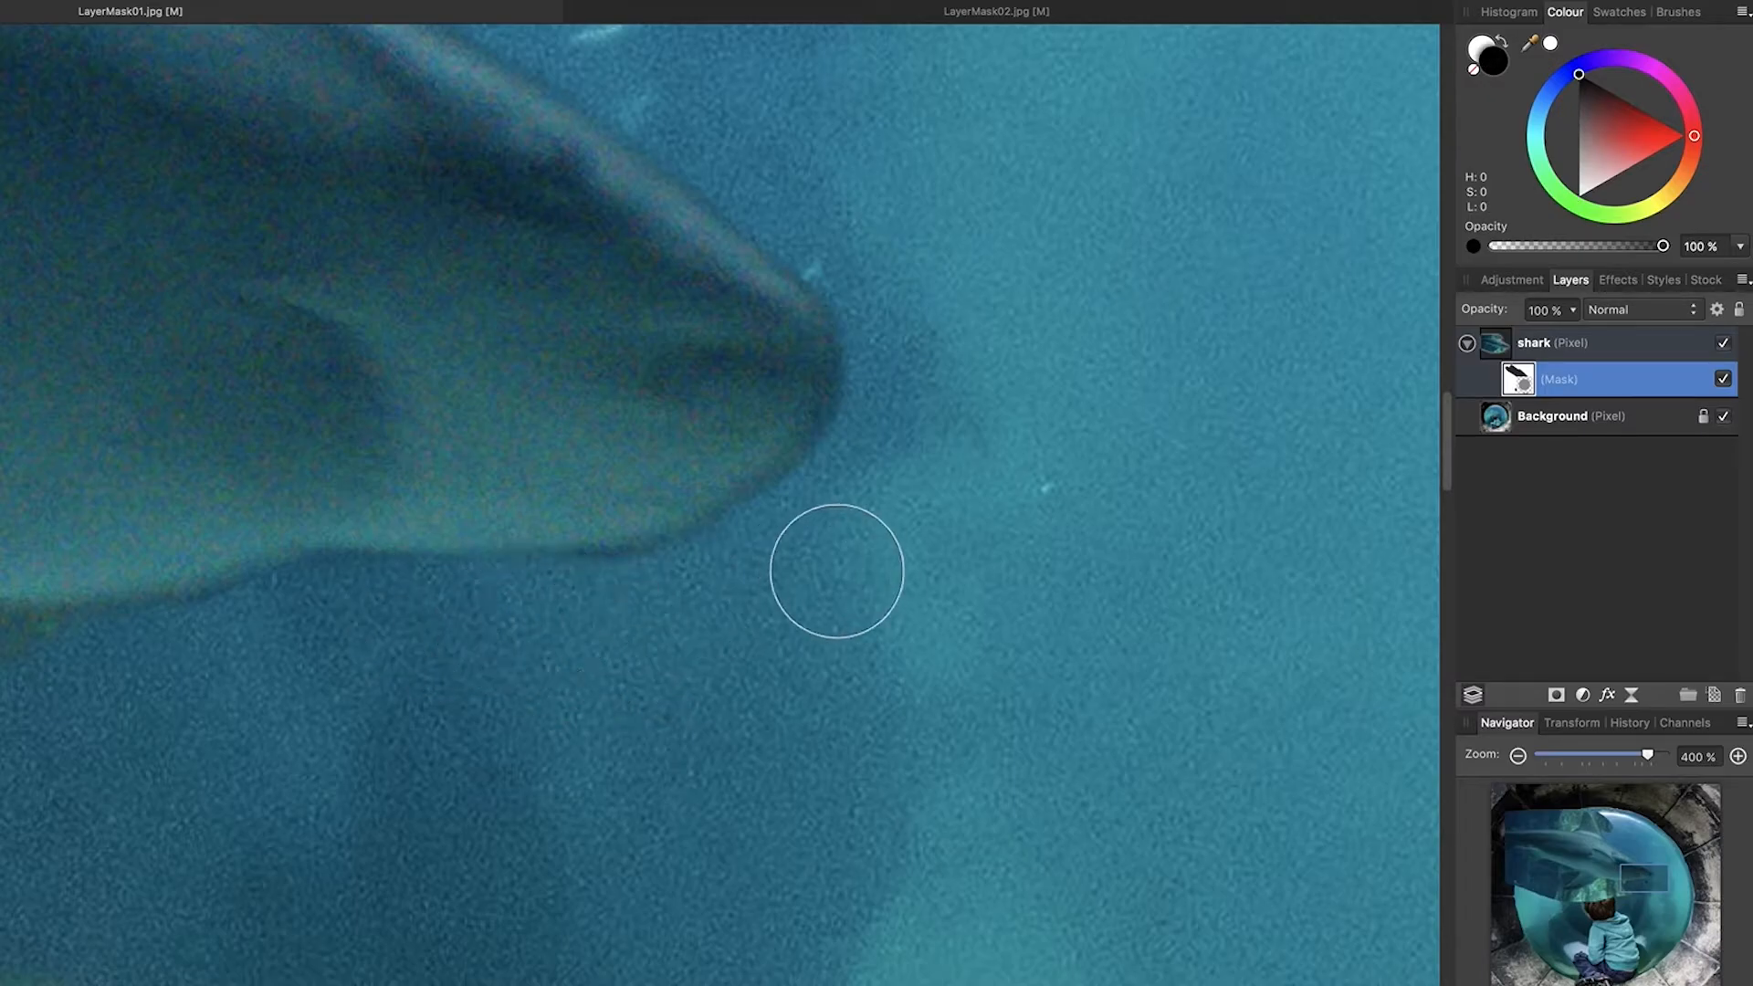
mouse_move(659, 614)
mouse_down()
mouse_move(582, 618)
mouse_move(645, 627)
mouse_move(804, 547)
mouse_move(908, 372)
mouse_move(844, 541)
mouse_move(841, 521)
mouse_move(752, 558)
mouse_up()
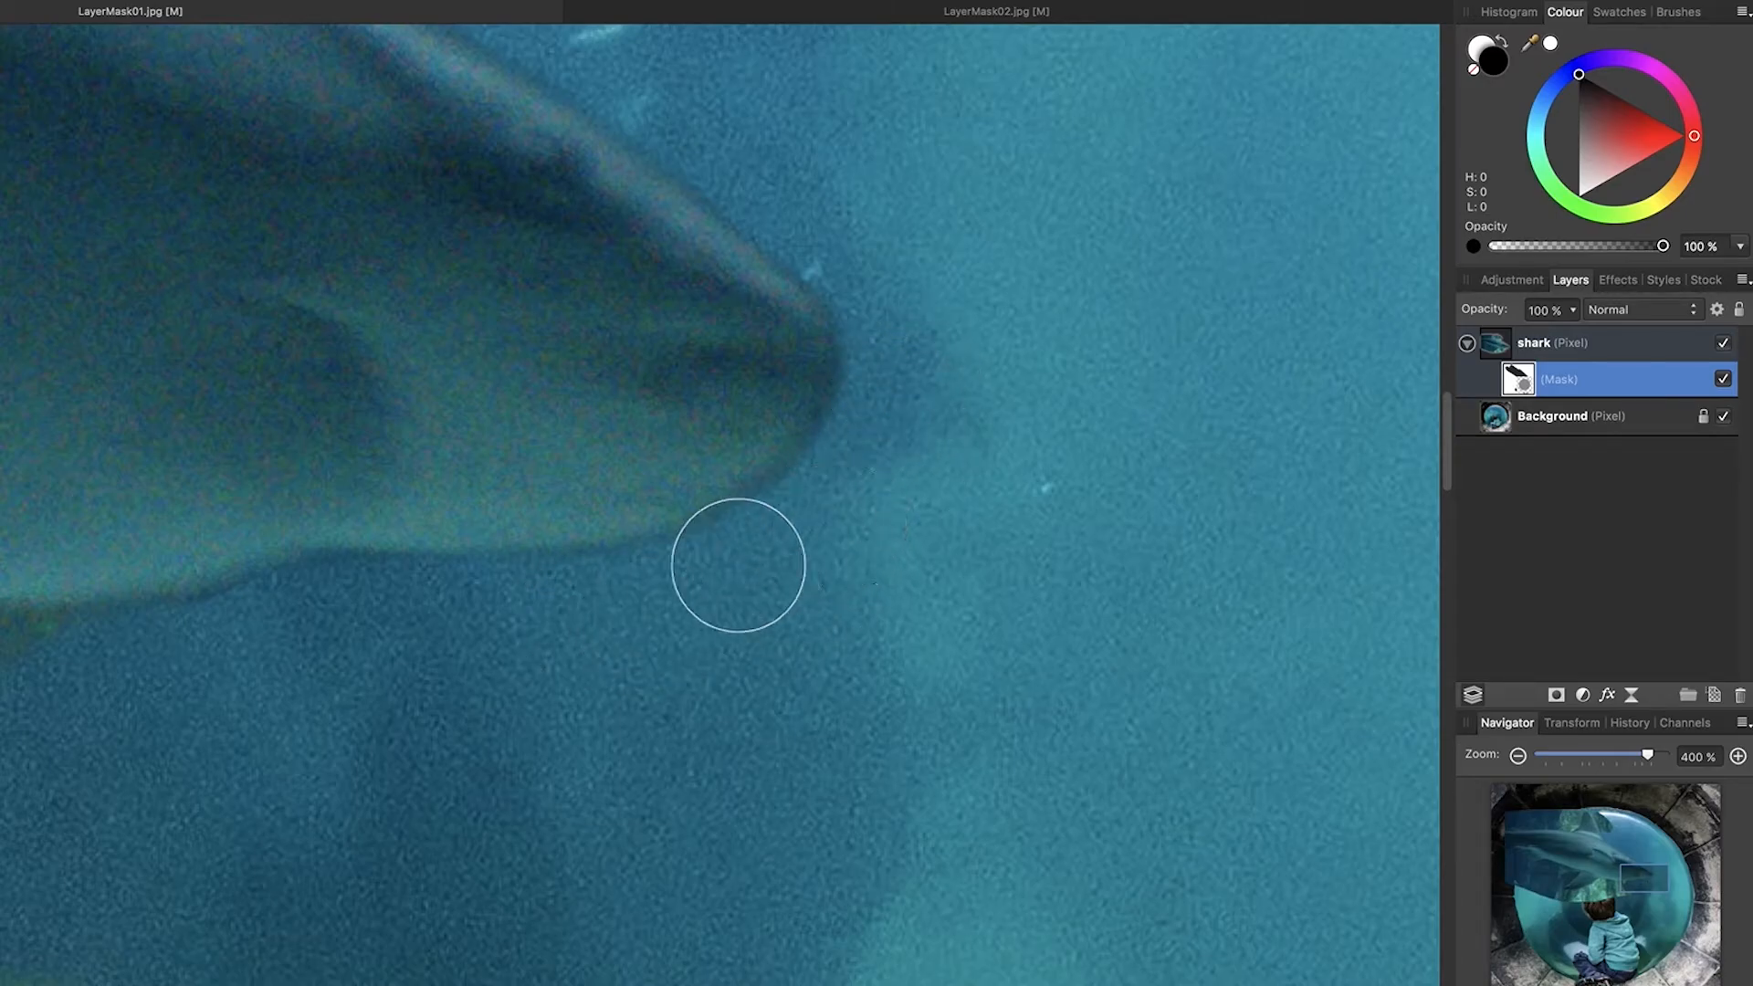
mouse_move(614, 609)
mouse_down()
mouse_move(520, 633)
mouse_move(381, 609)
mouse_move(197, 646)
mouse_up()
Paint black on the mask along the shark's belly to hide the reef up to where the pectoral fin begins
key(space)
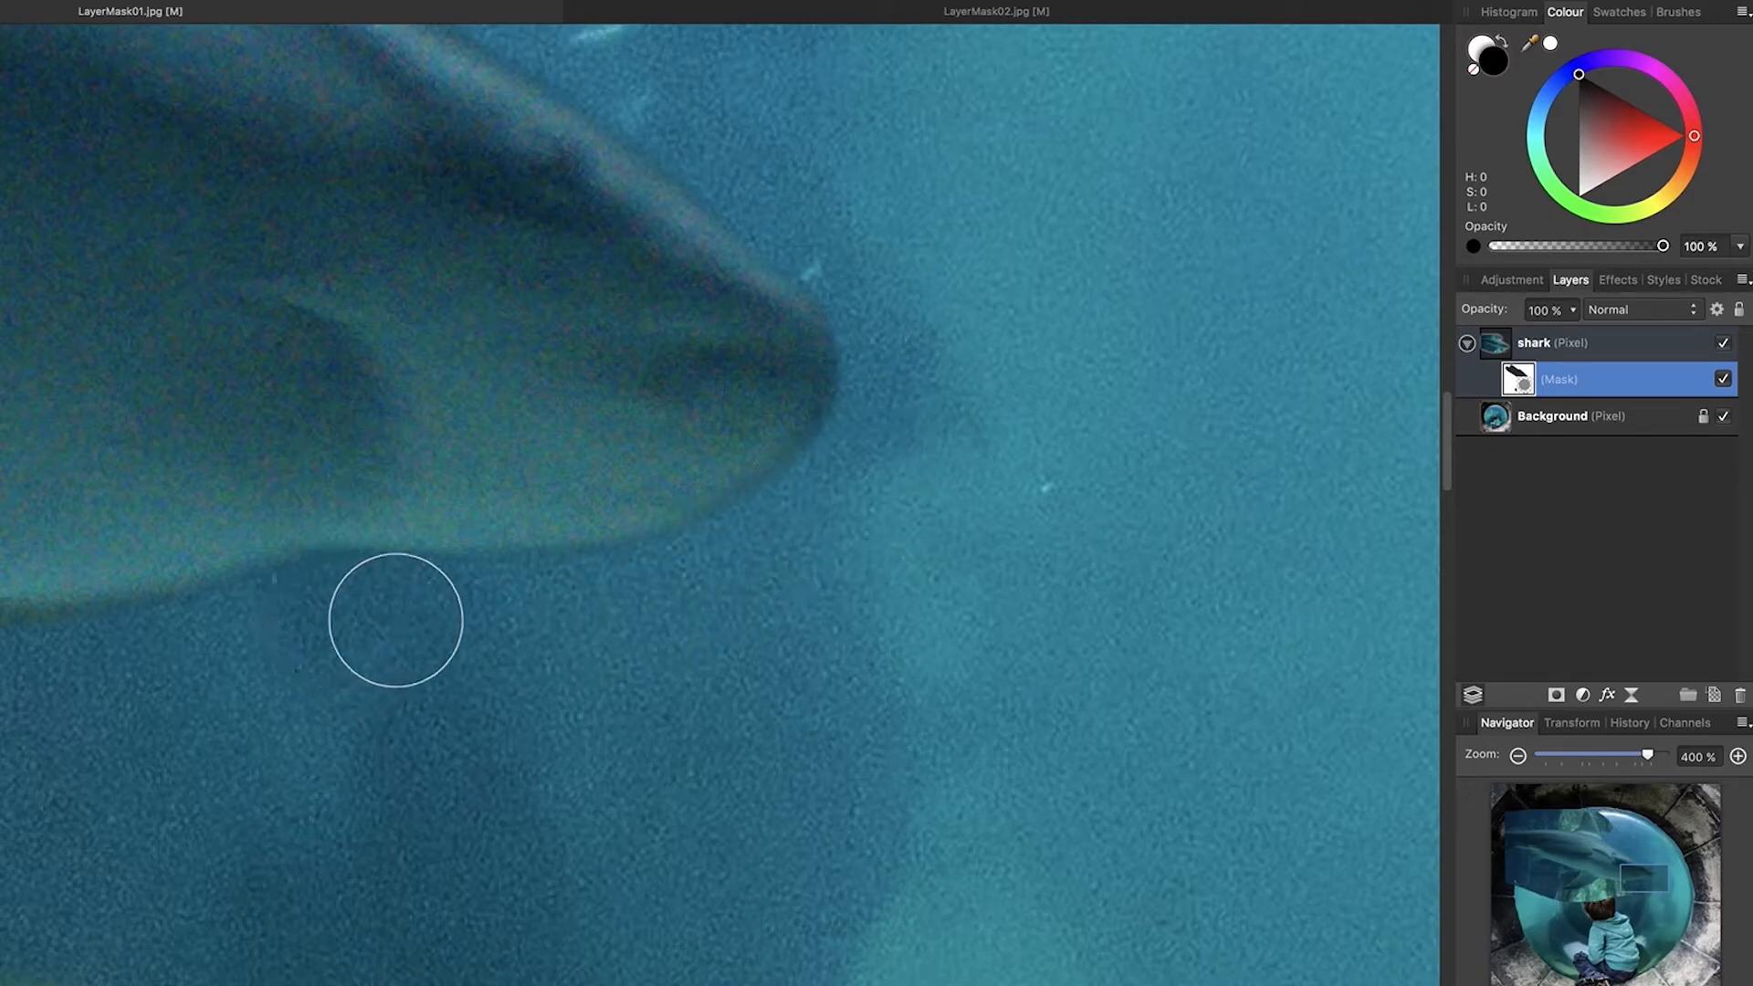
mouse_move(384, 638)
mouse_down()
mouse_move(1152, 592)
mouse_move(1213, 606)
mouse_up()
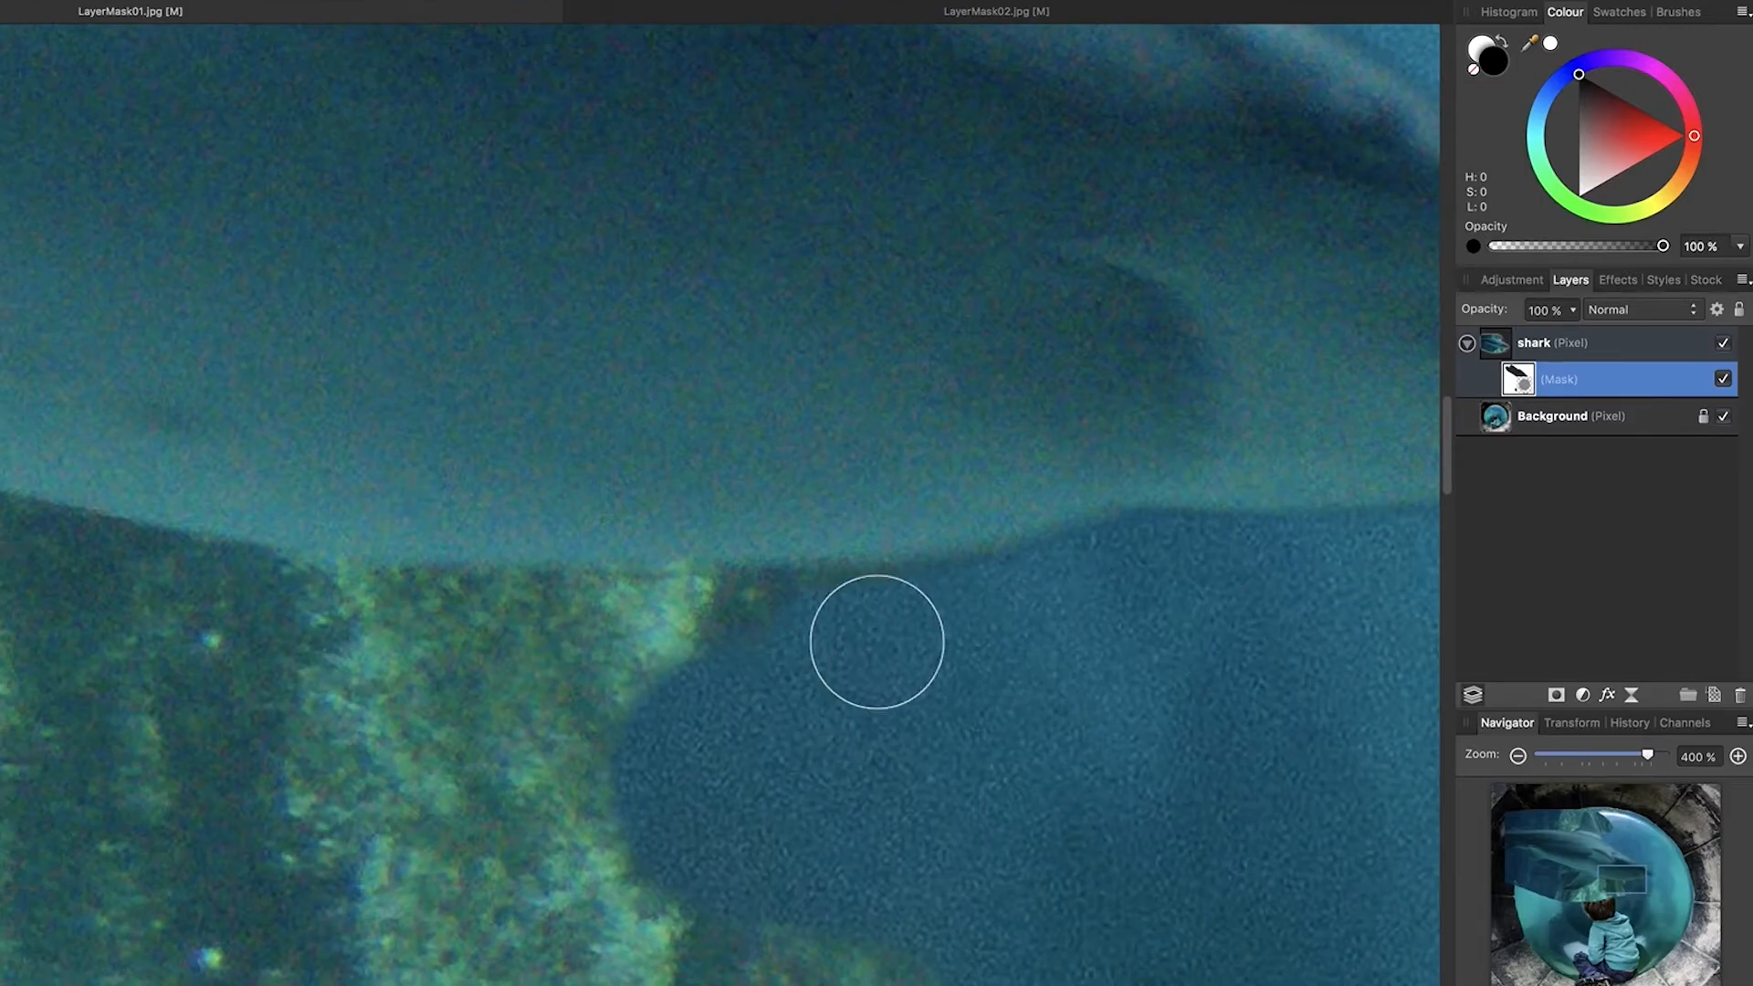
mouse_move(1024, 608)
mouse_down()
mouse_move(887, 631)
mouse_move(360, 629)
mouse_move(145, 590)
mouse_move(165, 583)
mouse_move(482, 618)
mouse_move(1027, 603)
mouse_move(264, 637)
mouse_move(185, 652)
mouse_move(209, 668)
mouse_move(29, 727)
mouse_move(196, 798)
mouse_move(554, 837)
mouse_move(441, 882)
mouse_move(489, 866)
mouse_move(443, 803)
mouse_move(99, 617)
mouse_up()
mouse_move(196, 698)
mouse_down()
mouse_move(1492, 850)
mouse_move(1142, 829)
mouse_move(794, 637)
mouse_up()
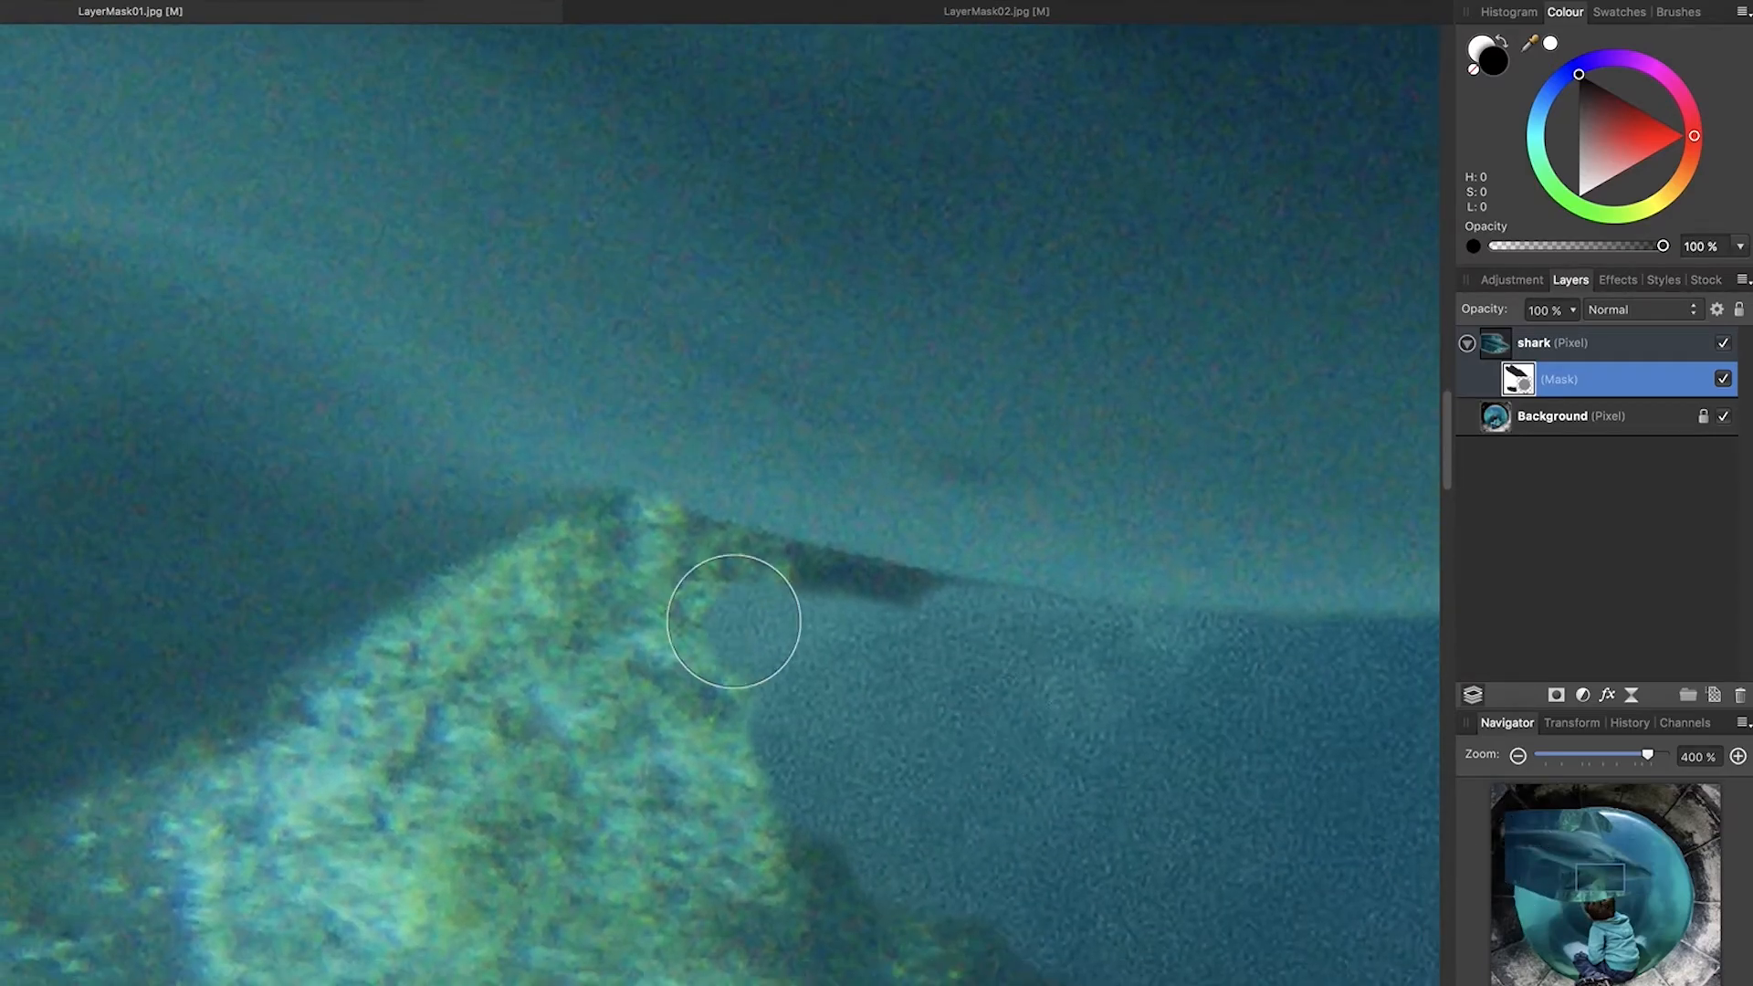
mouse_move(631, 545)
mouse_down()
mouse_move(826, 611)
mouse_move(1038, 646)
mouse_move(665, 561)
mouse_up()
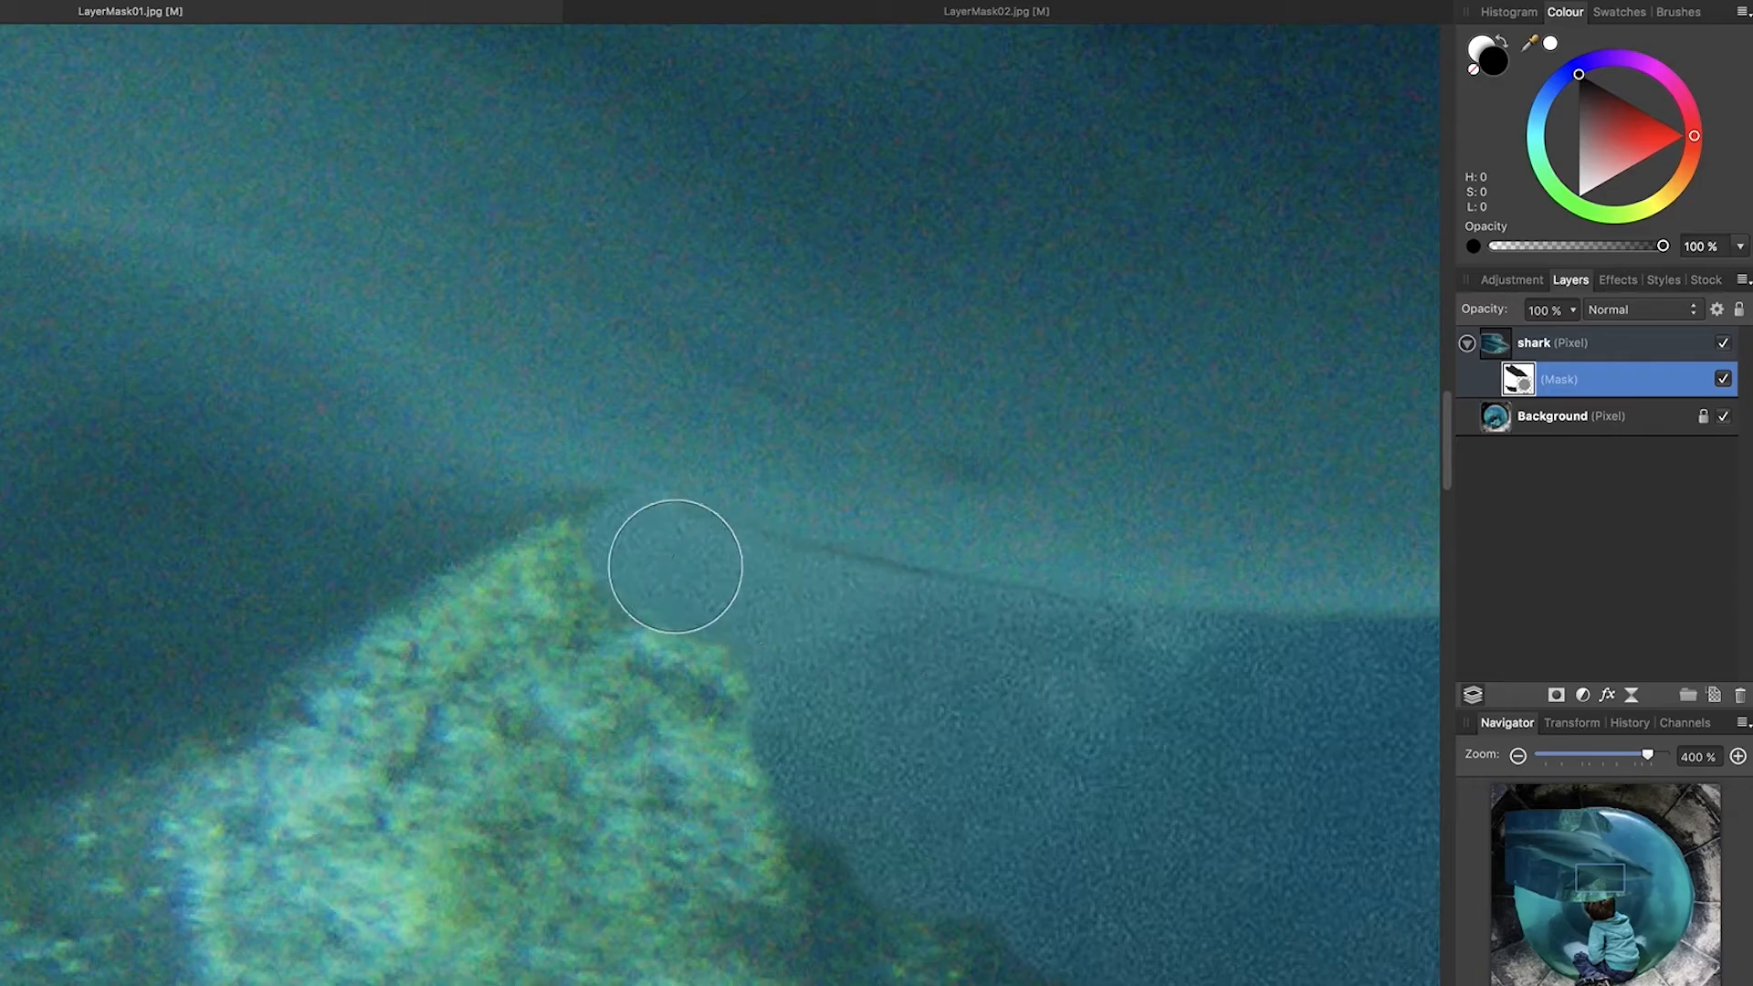
Paint black along the pectoral fin's lower edge, undo the last stroke, and restore the overpainted fin edge with white
mouse_move(856, 616)
mouse_down()
mouse_move(702, 645)
mouse_move(632, 595)
mouse_move(547, 611)
mouse_move(585, 602)
mouse_move(519, 573)
mouse_move(362, 700)
mouse_move(541, 617)
mouse_move(293, 803)
mouse_up()
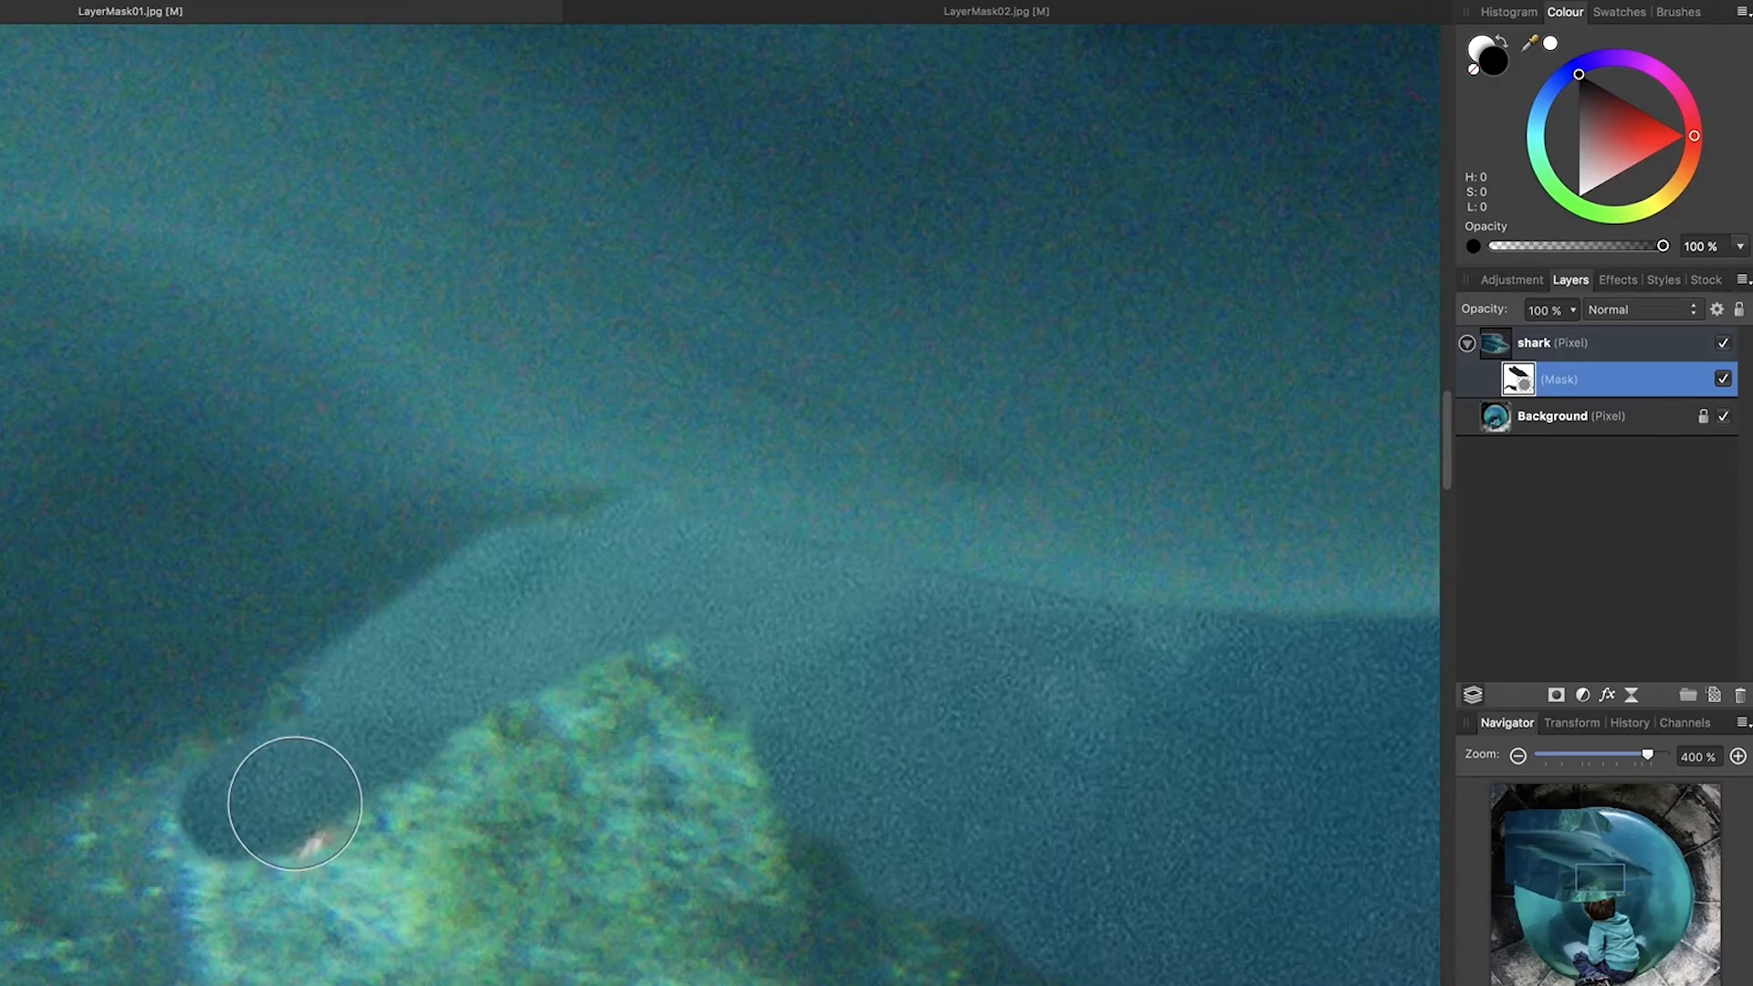
key(super+z)
key(x)
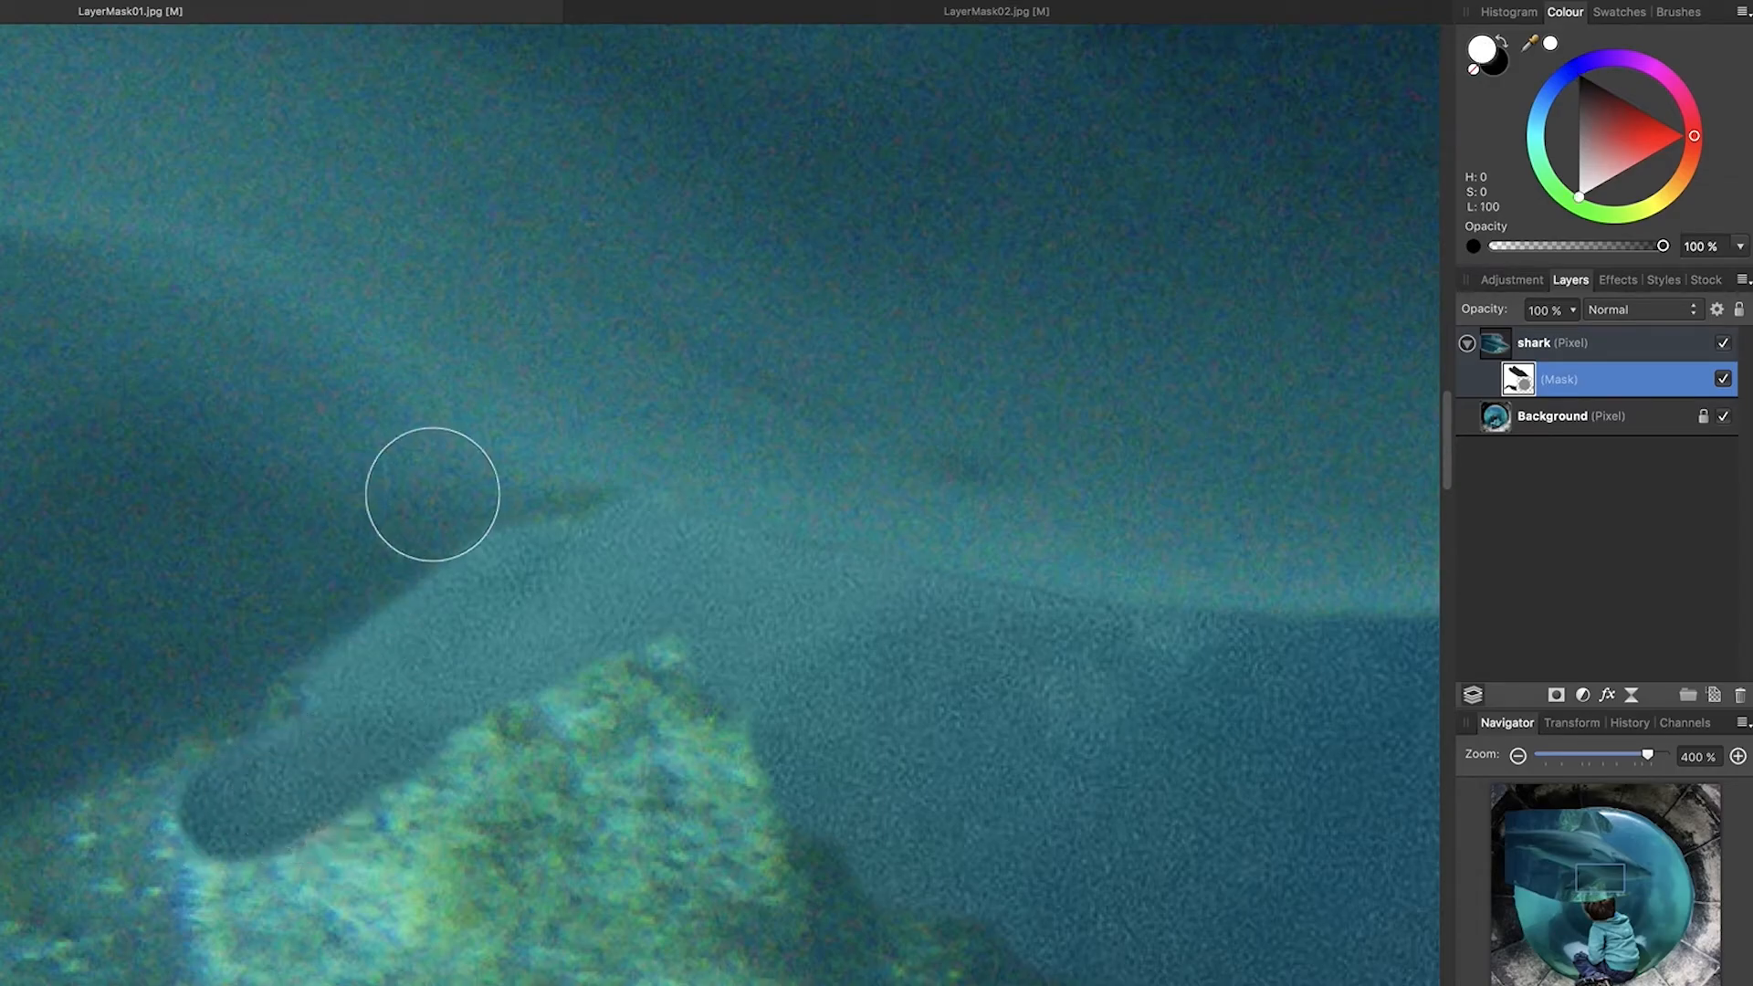
mouse_move(386, 513)
mouse_down()
mouse_move(567, 486)
mouse_move(325, 606)
mouse_up()
Switch to black and paint out the reef below the pectoral fin and around the boy's hair on the mask
key(x)
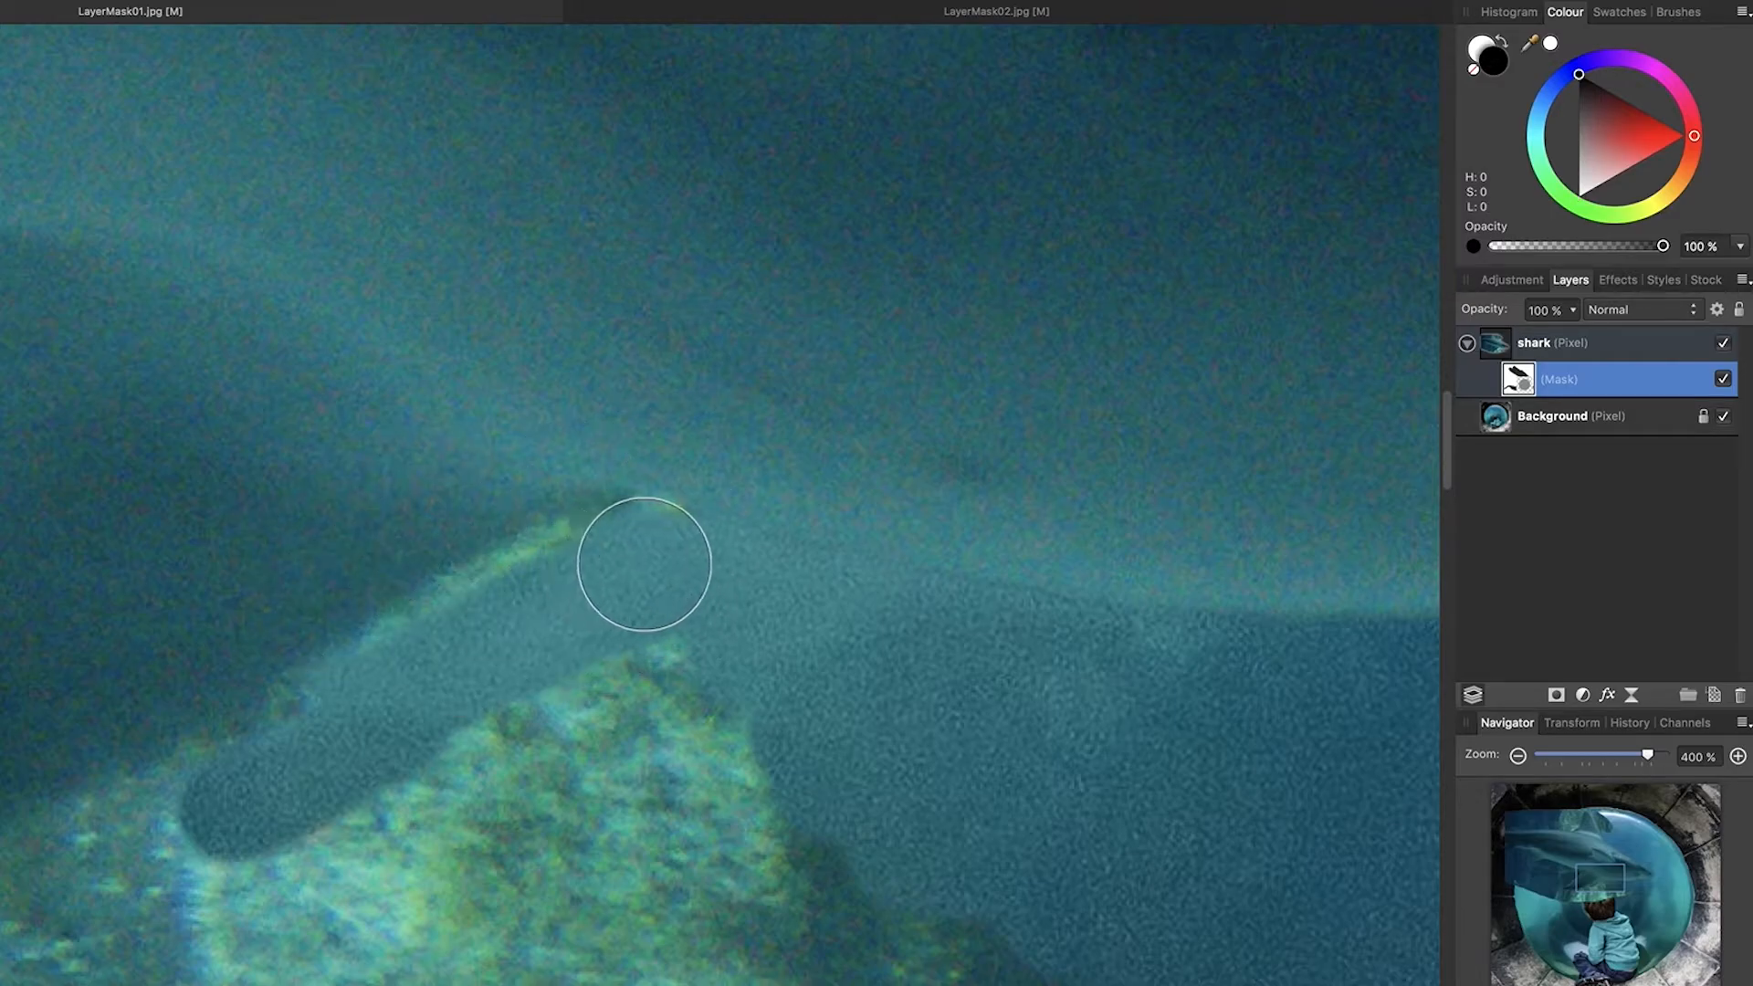
mouse_move(589, 572)
mouse_down()
mouse_move(281, 761)
mouse_move(770, 715)
mouse_move(683, 731)
mouse_move(679, 681)
mouse_move(596, 689)
mouse_move(233, 870)
mouse_move(696, 806)
mouse_move(661, 795)
mouse_move(918, 896)
mouse_move(671, 873)
mouse_move(745, 907)
mouse_move(422, 834)
mouse_up()
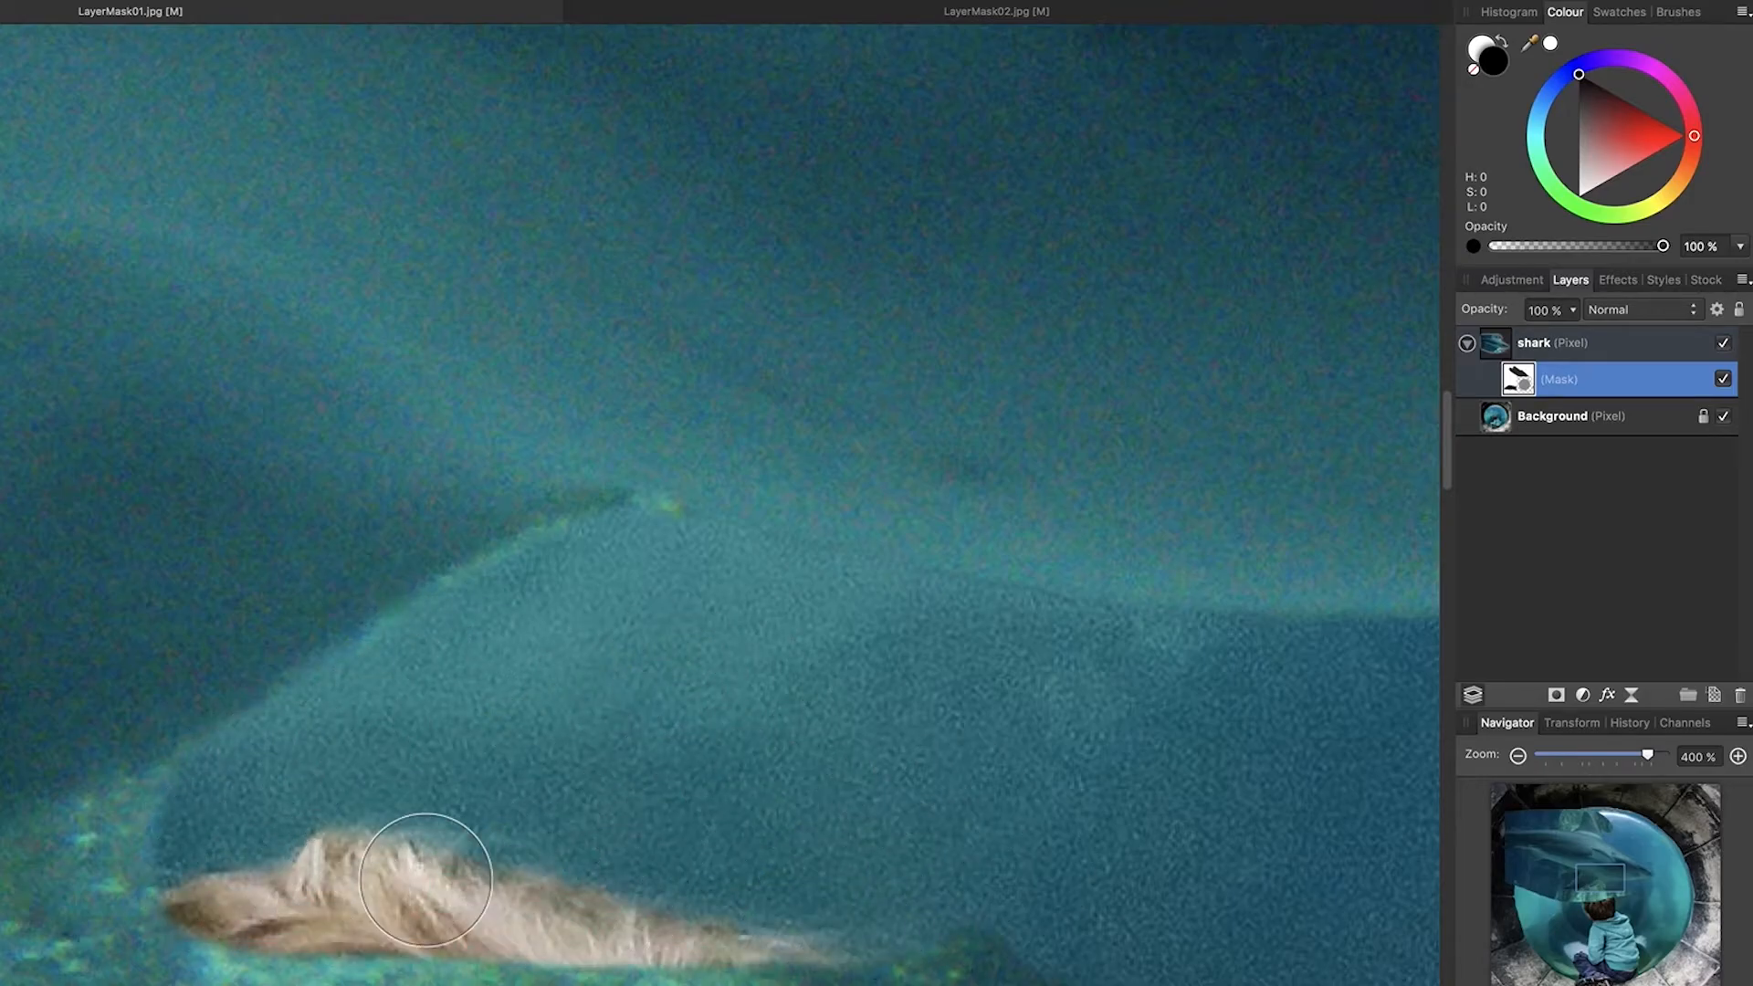
mouse_move(799, 807)
mouse_down()
mouse_move(922, 145)
mouse_move(900, 46)
mouse_up()
mouse_move(892, 142)
mouse_down()
mouse_move(801, 296)
mouse_move(1111, 299)
mouse_move(424, 178)
mouse_move(535, 194)
mouse_move(790, 305)
mouse_move(890, 377)
mouse_move(1321, 400)
mouse_move(947, 520)
mouse_move(1238, 335)
mouse_move(1174, 301)
mouse_move(1139, 396)
mouse_move(389, 624)
mouse_move(710, 659)
mouse_move(139, 535)
mouse_move(293, 438)
mouse_move(230, 355)
mouse_move(376, 222)
mouse_move(457, 108)
mouse_move(179, 182)
mouse_move(2, 267)
mouse_up()
mouse_move(1, 624)
mouse_down()
mouse_move(125, 485)
mouse_move(57, 506)
mouse_up()
mouse_move(191, 421)
mouse_down()
mouse_move(633, 821)
mouse_move(648, 805)
mouse_up()
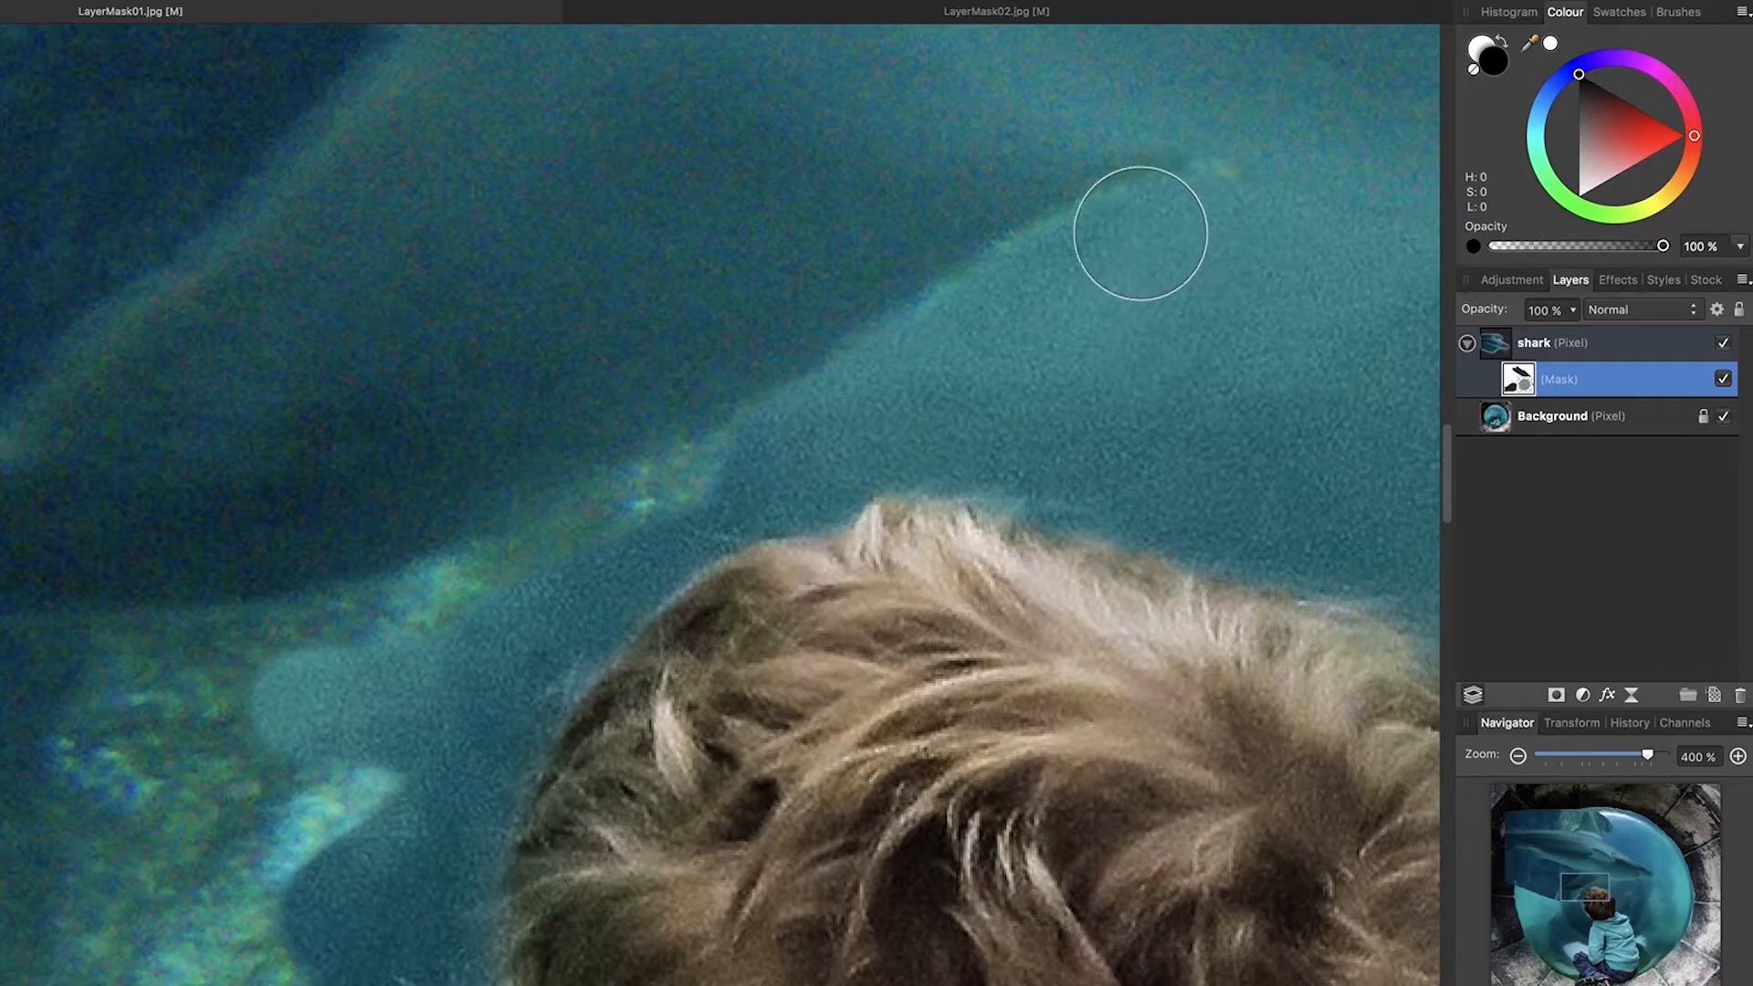
Paint out the remaining reef fringe along the pectoral fin's lower edge and the dark leftover patch on the shark's back
mouse_move(700, 535)
mouse_down()
mouse_move(512, 623)
mouse_move(267, 699)
mouse_up()
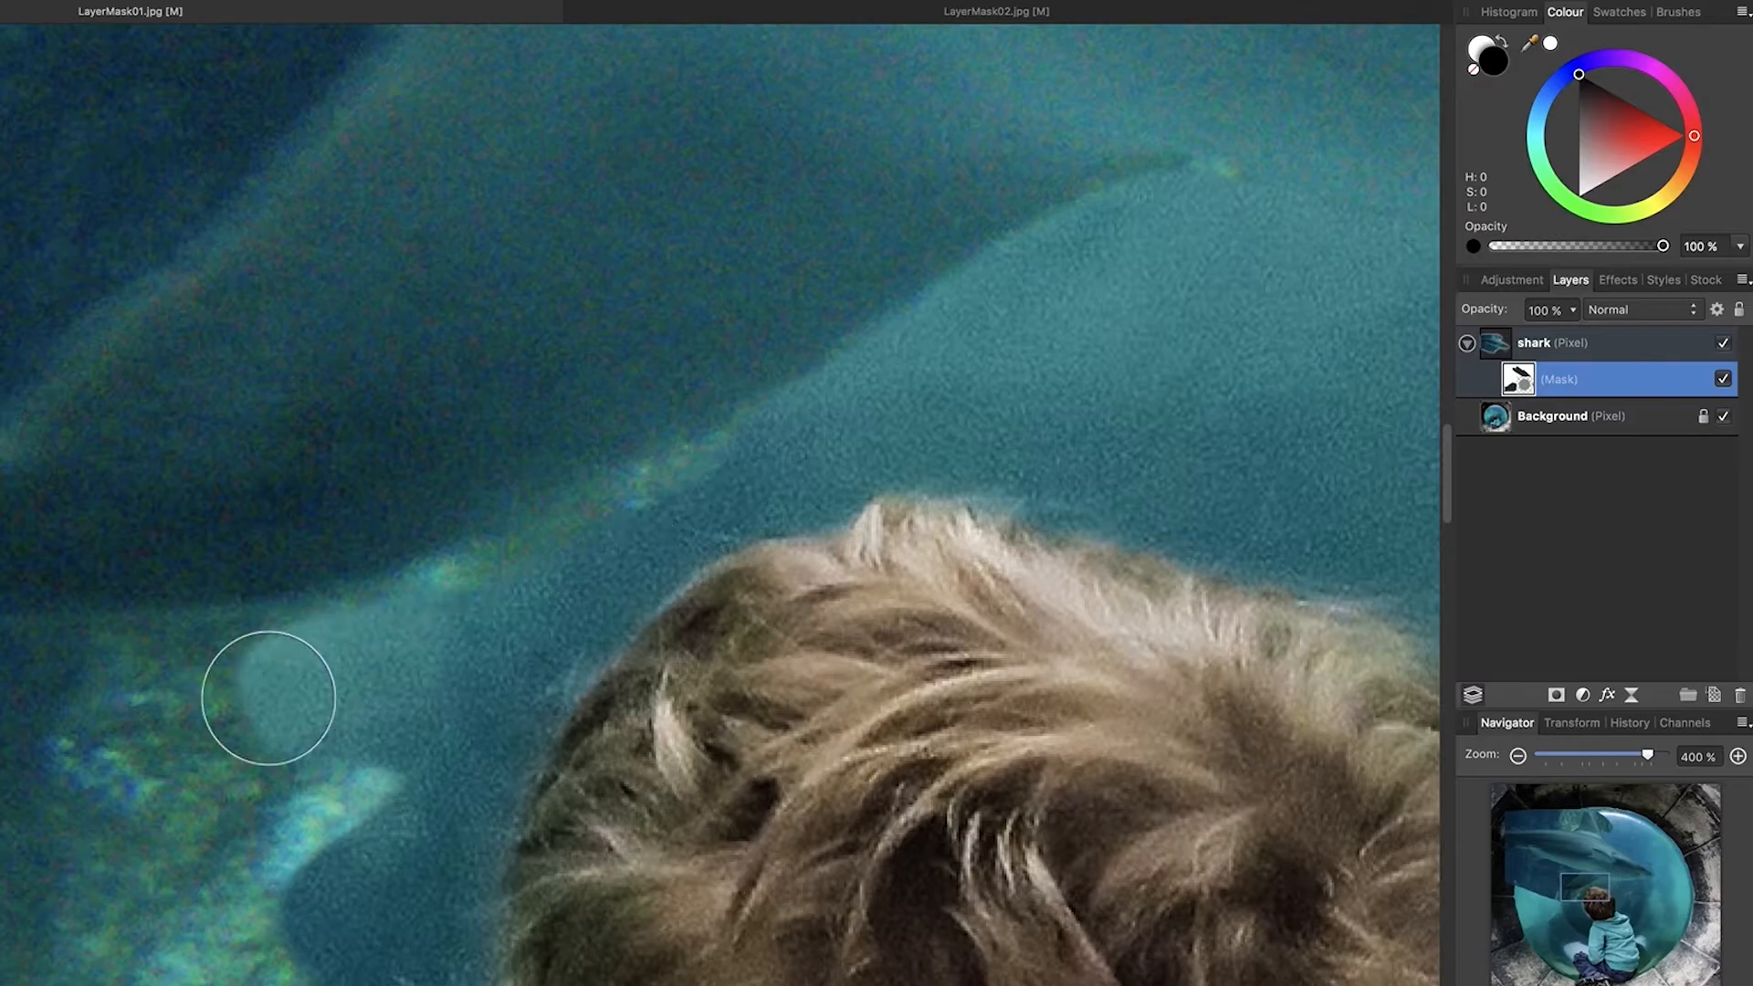
mouse_move(769, 496)
mouse_down()
mouse_move(356, 661)
mouse_move(770, 462)
mouse_move(563, 579)
mouse_move(460, 705)
mouse_up()
click(1294, 146)
drag(1295, 146, 1142, 221)
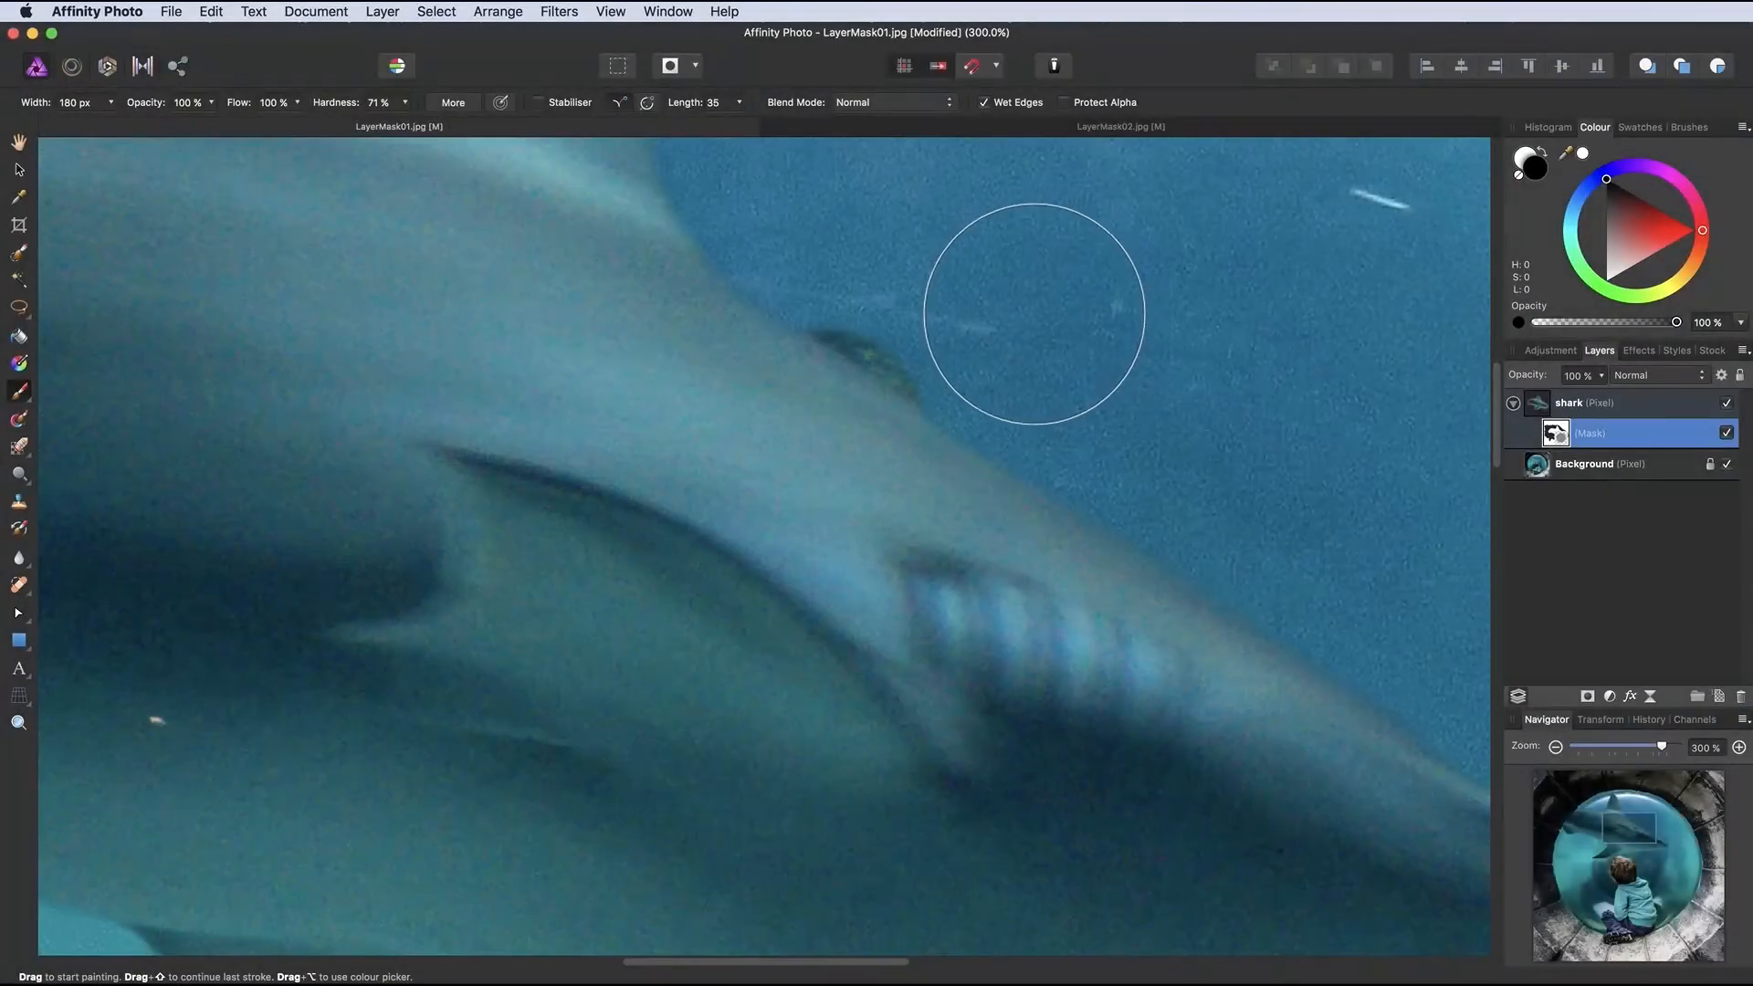
drag(912, 282, 858, 248)
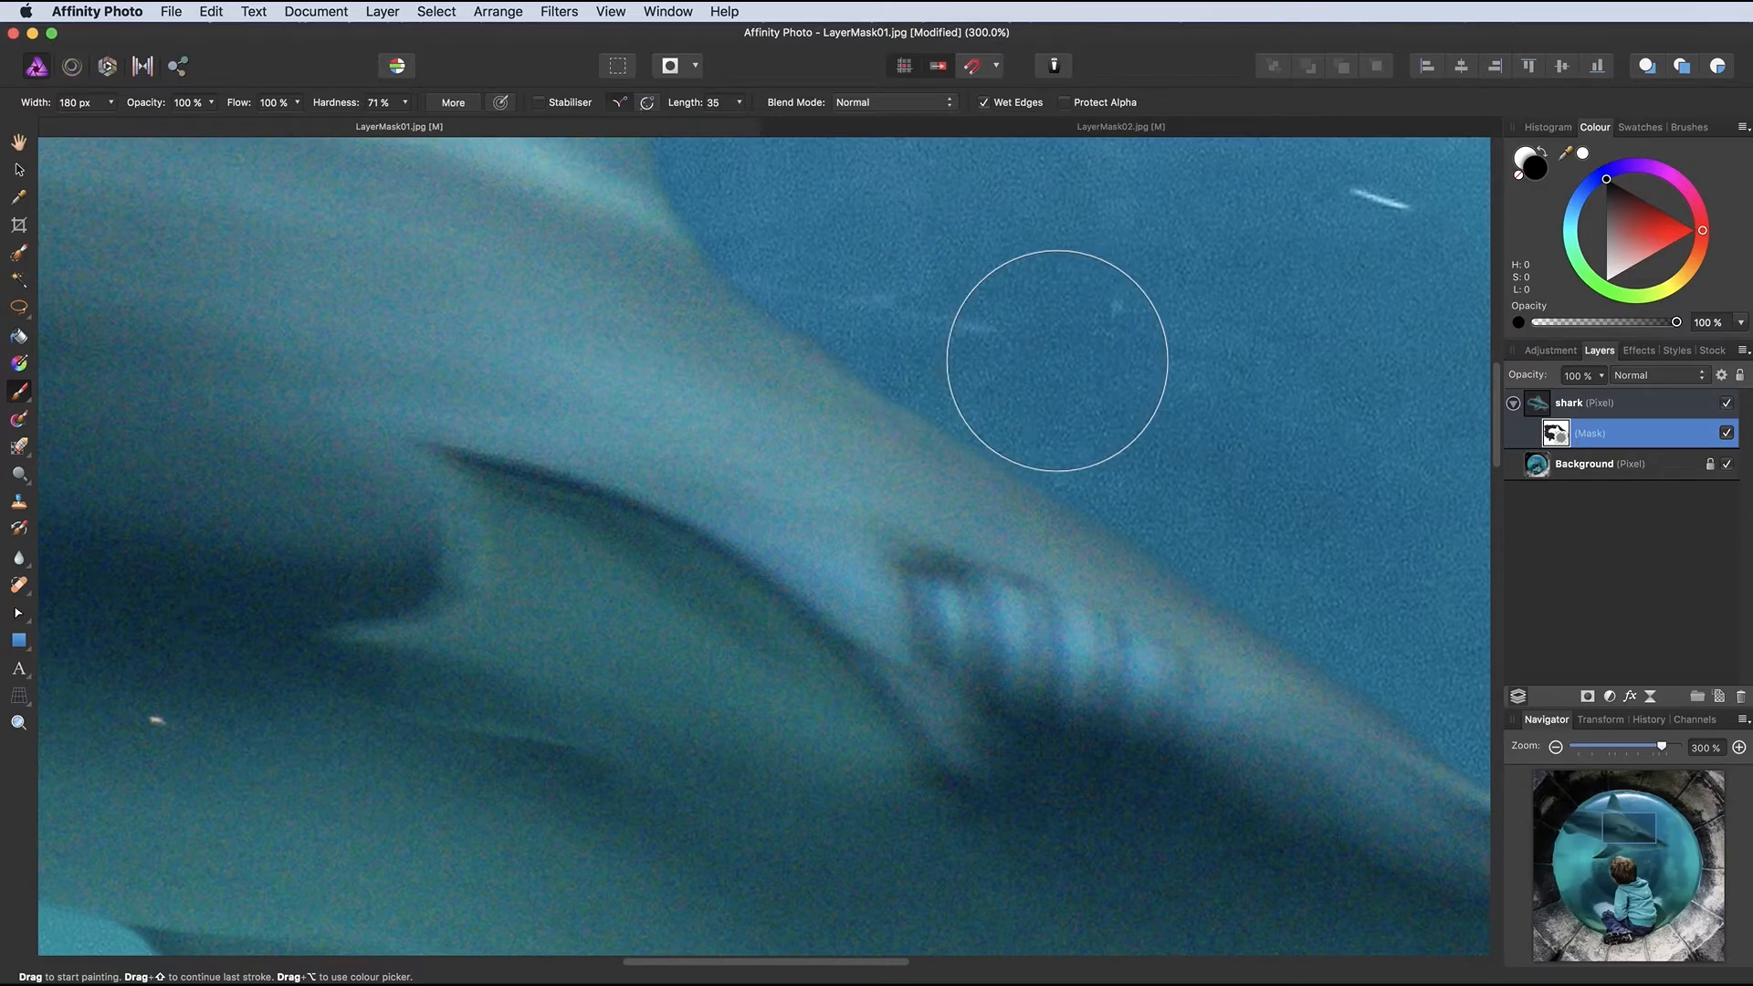
key(super+0)
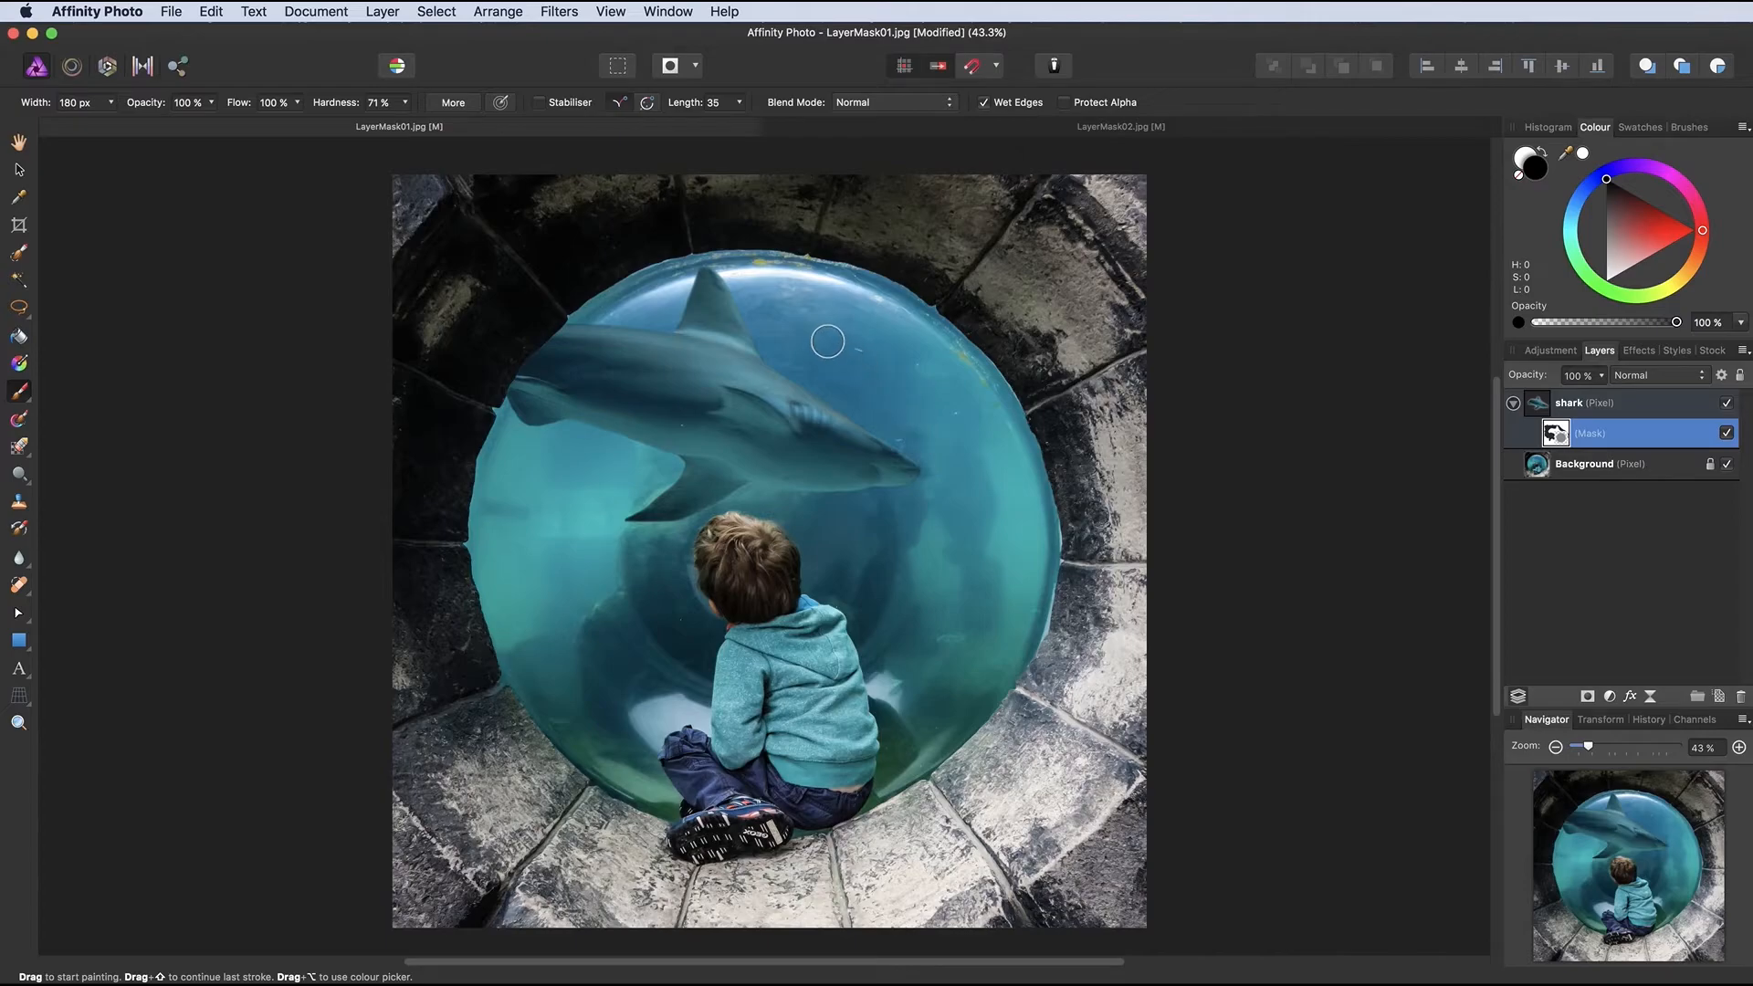
Zoom in on the dorsal fin tip and lower the Paint Brush opacity to 13 %
click(18, 723)
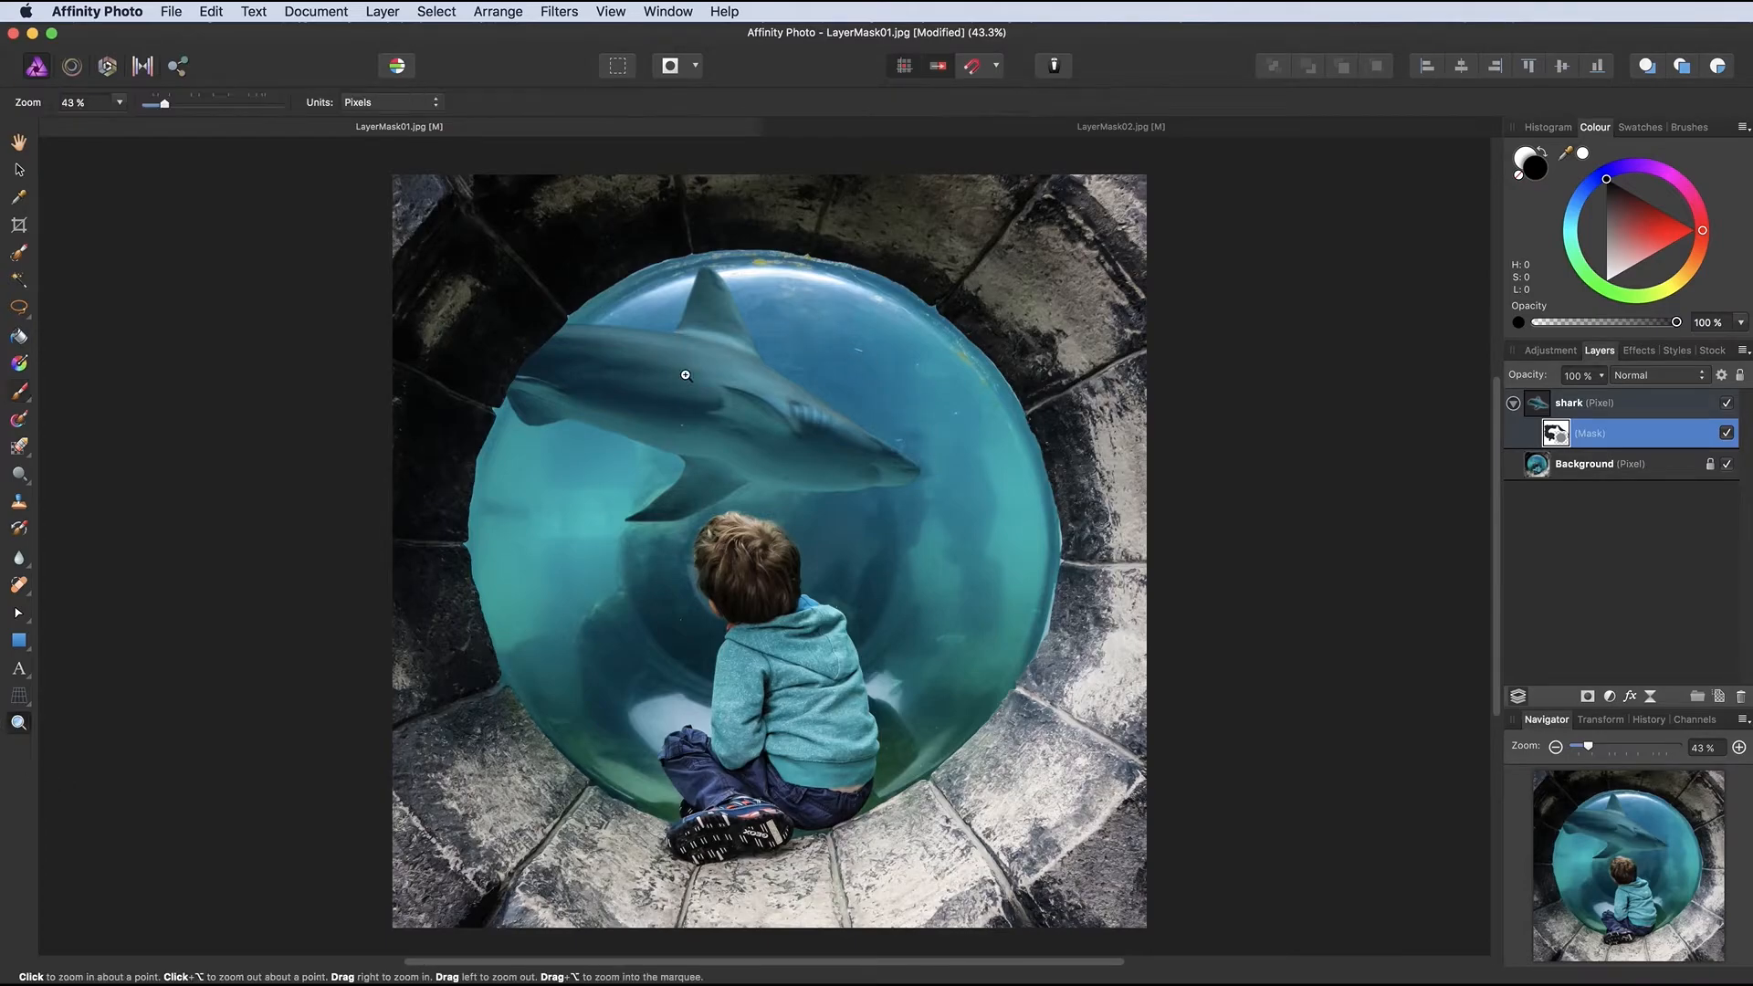
click(705, 285)
click(708, 282)
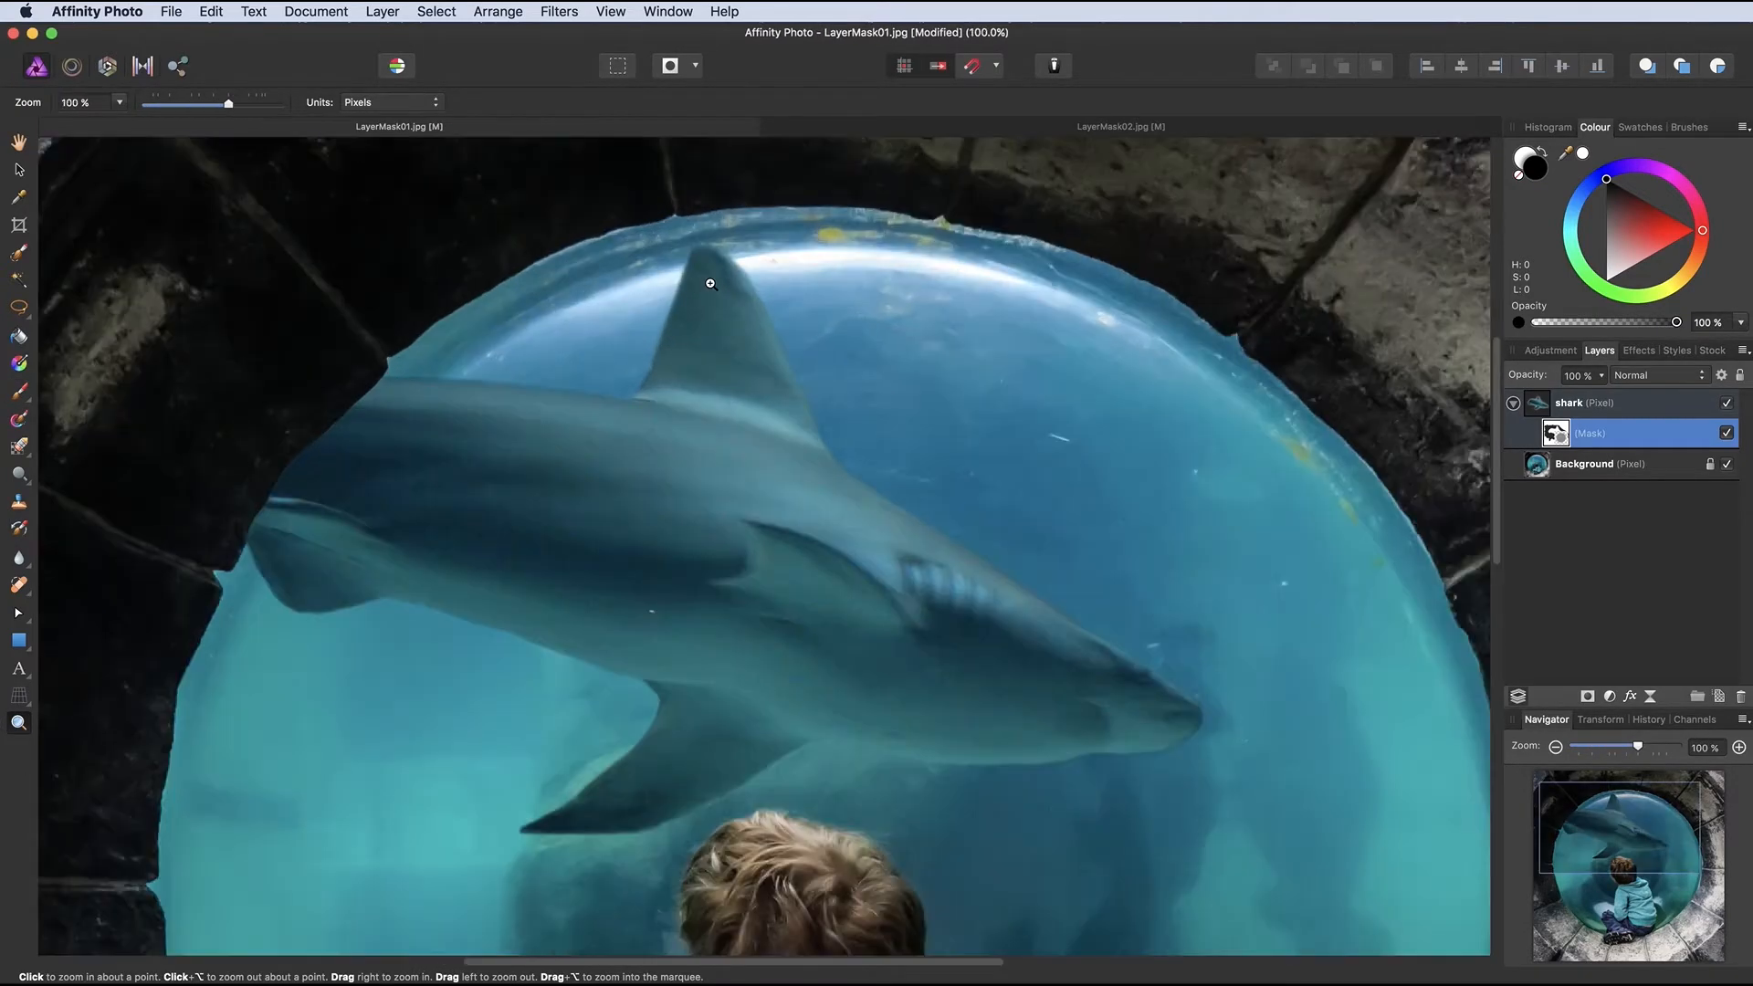
click(708, 278)
click(711, 281)
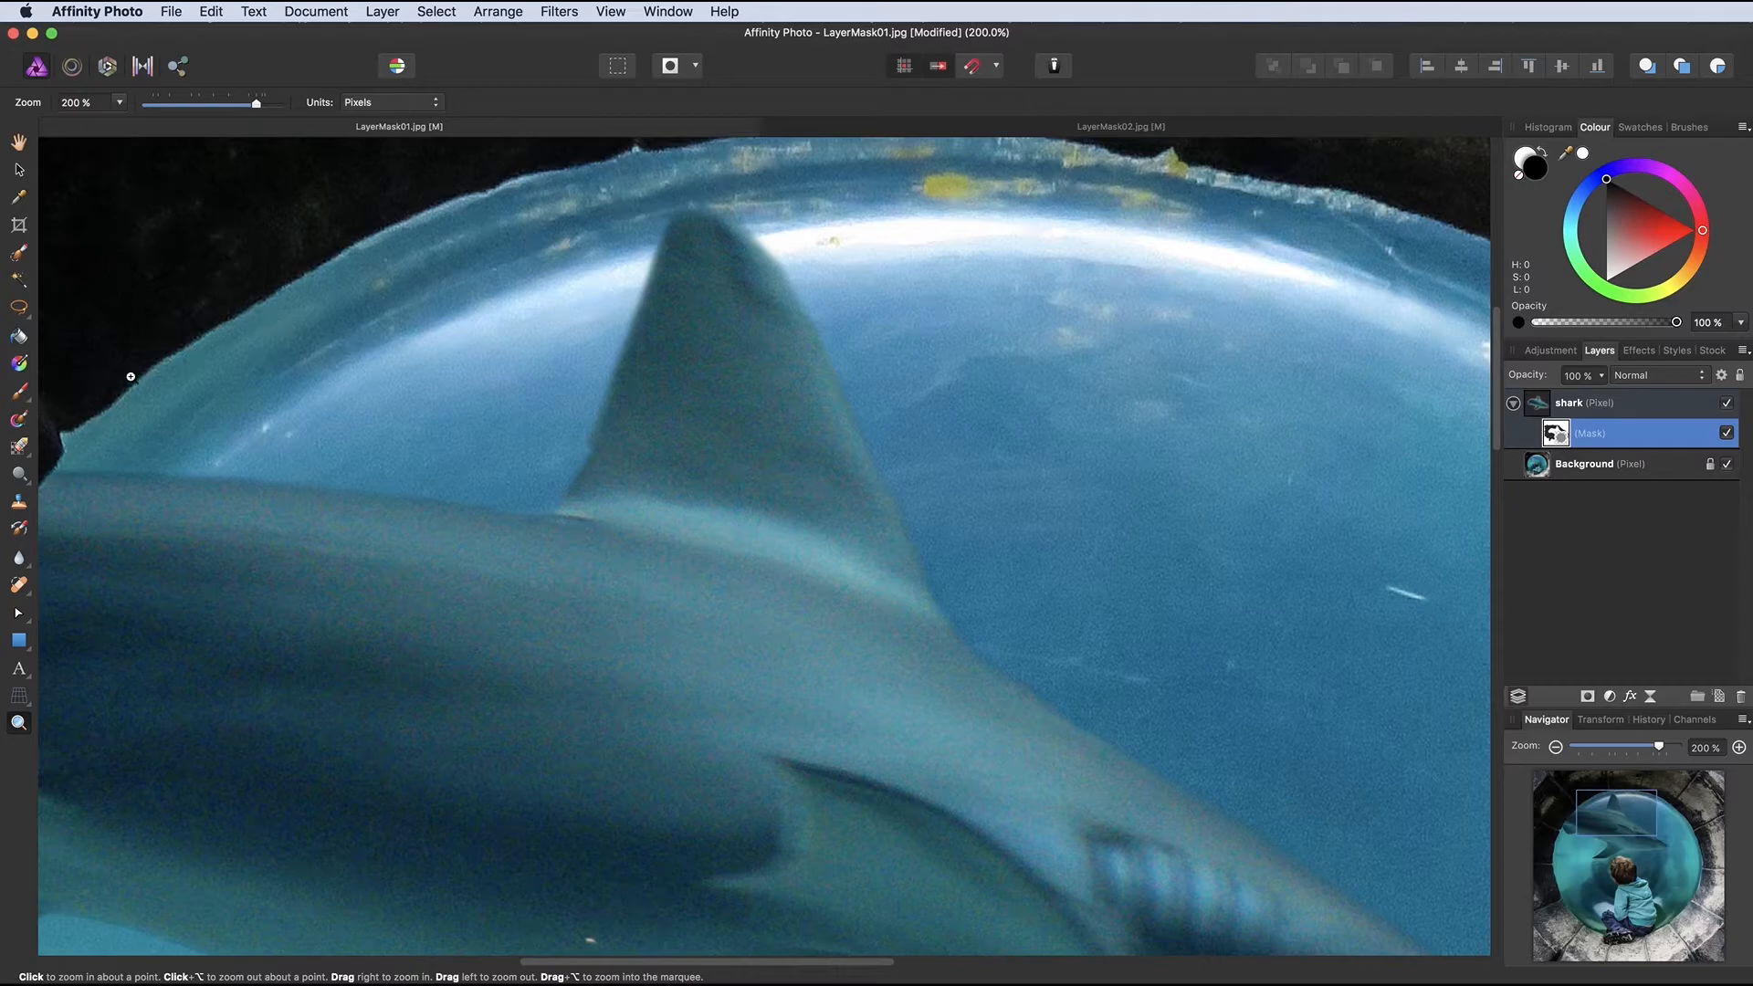
click(20, 394)
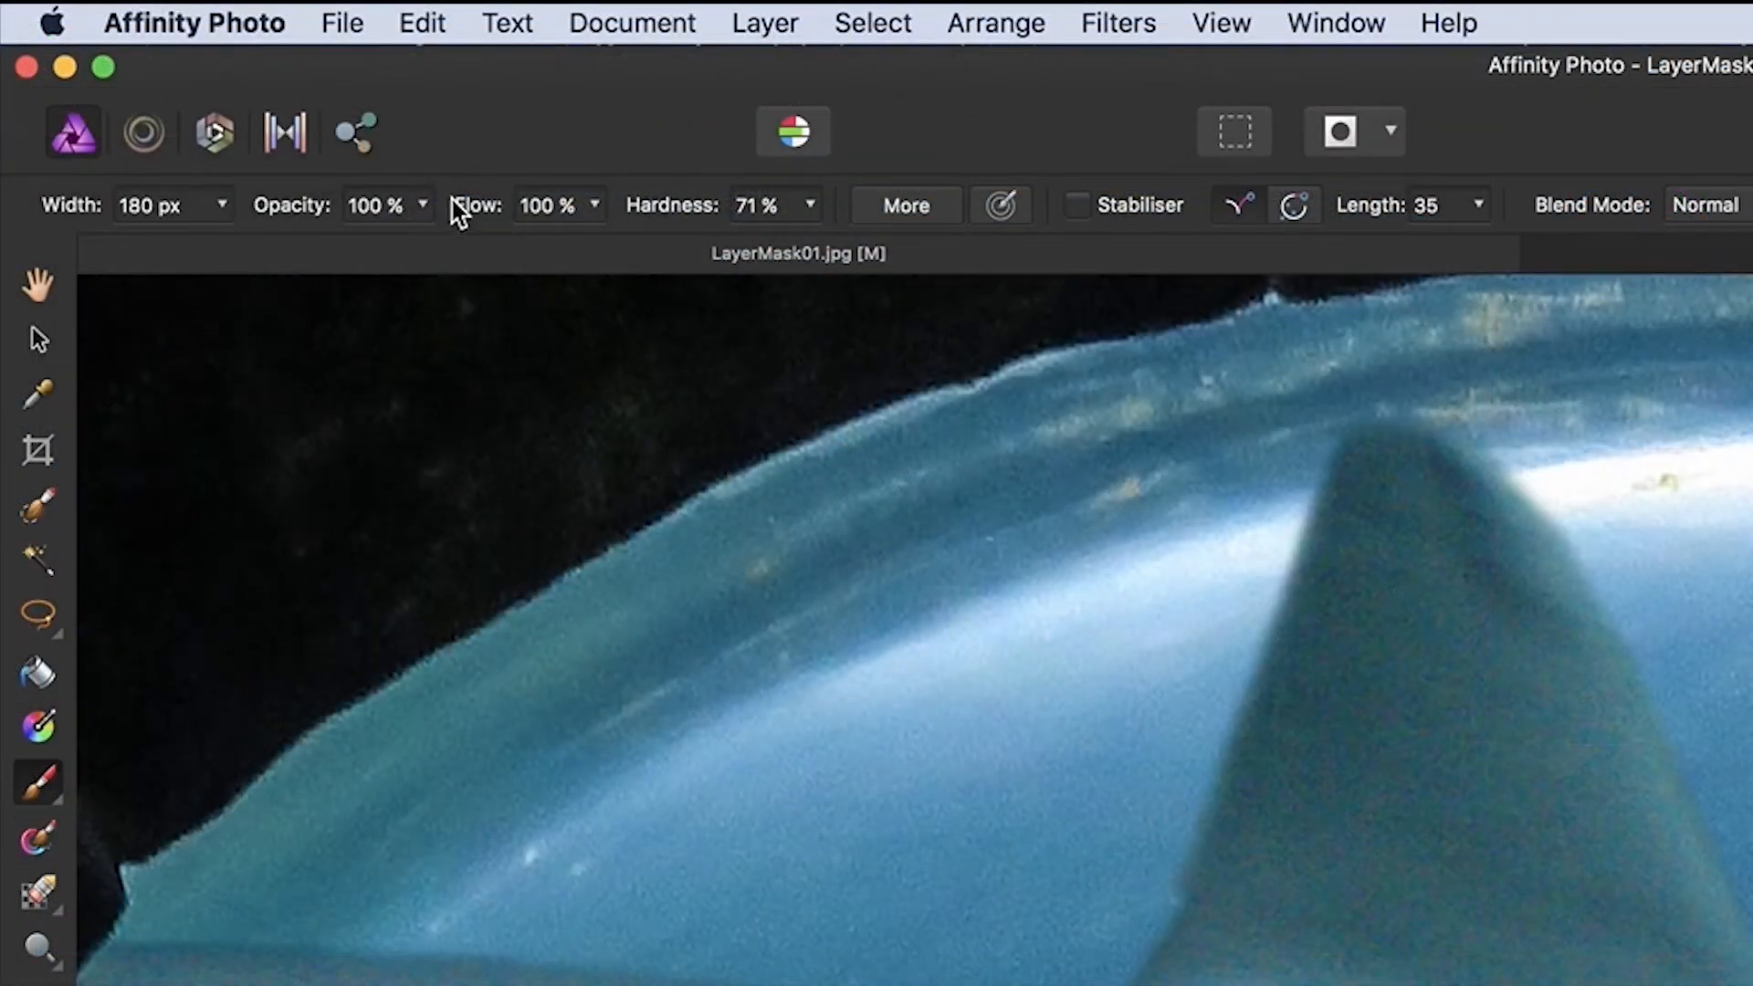
click(424, 206)
click(141, 261)
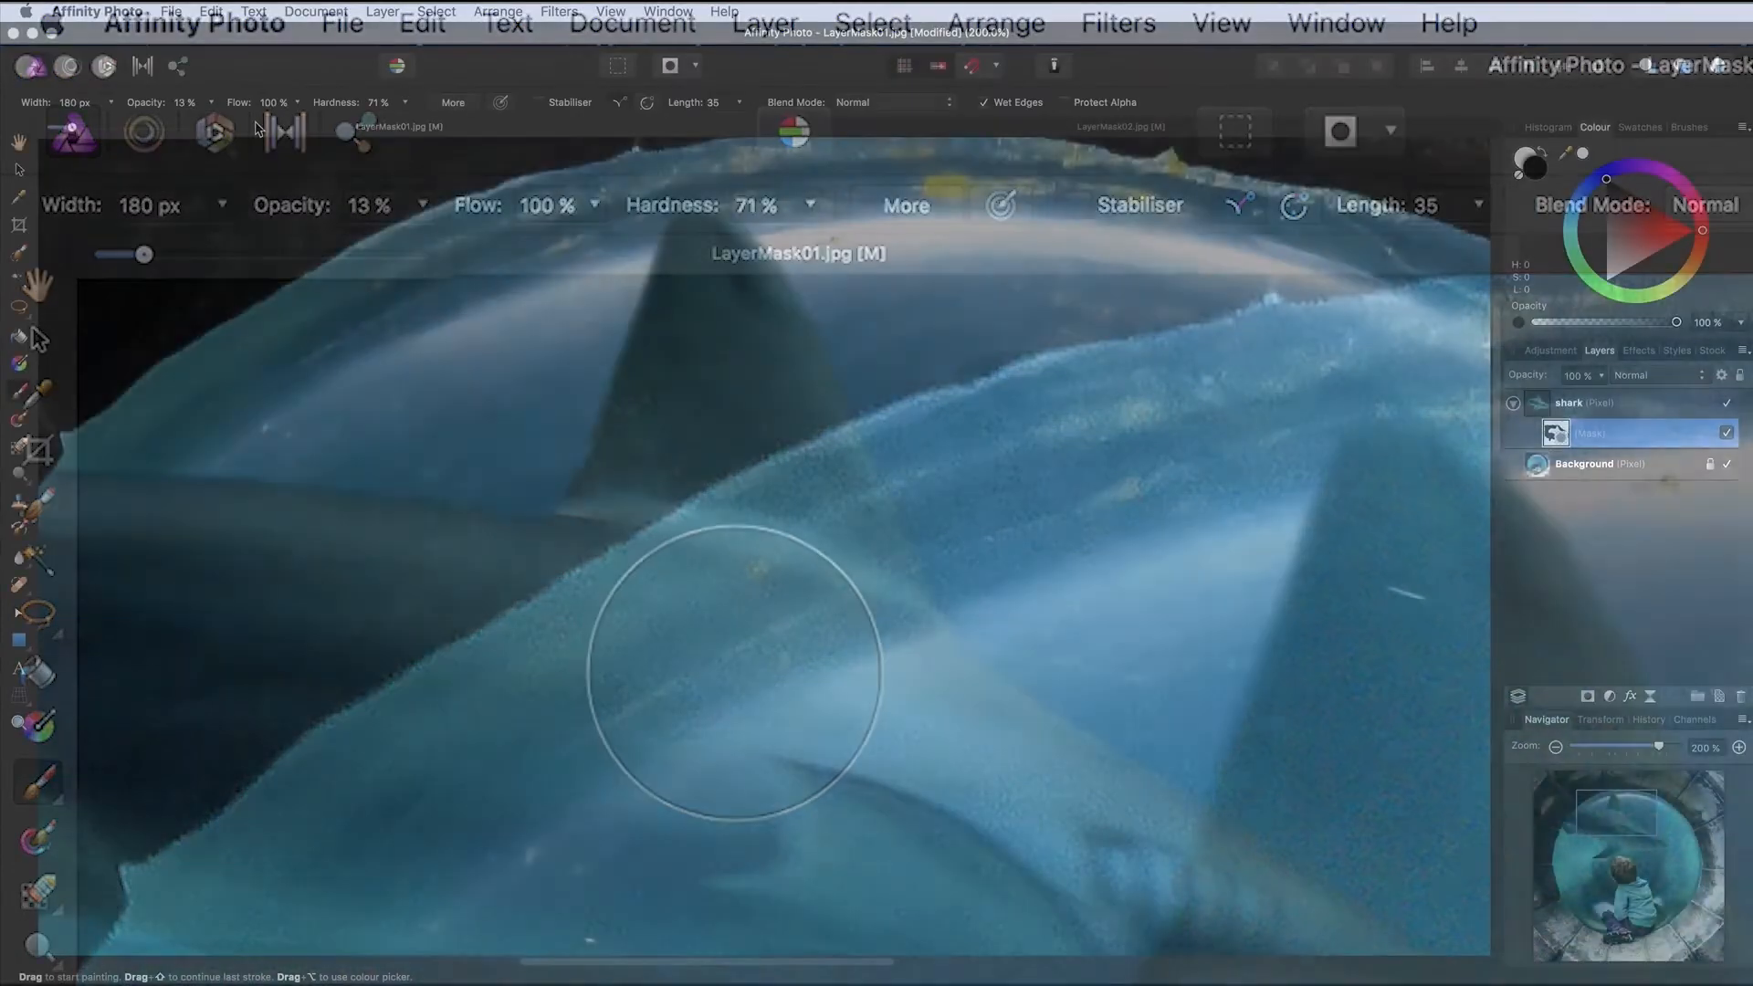
Reduce the brush width to 35.4 px
key(bracketleft)
key(bracketleft)
key(bracketleft)
key(bracketleft)
key(bracketleft)
key(bracketleft)
key(bracketleft)
key(bracketleft)
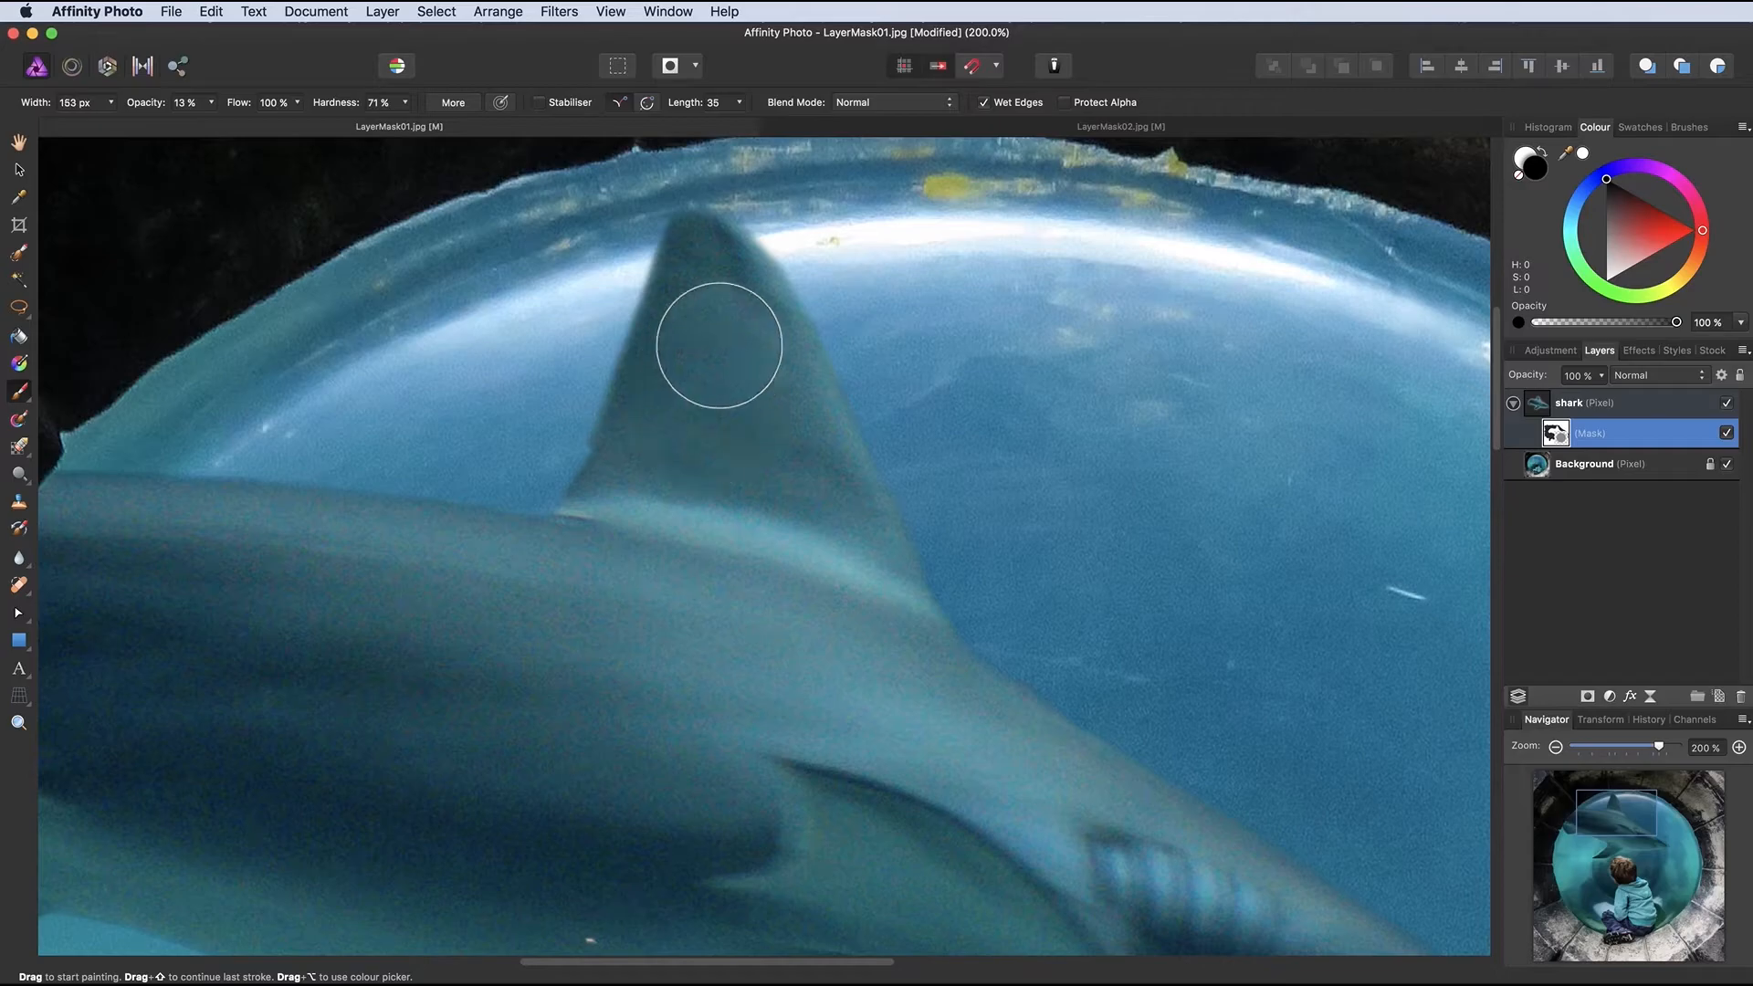
key(bracketleft)
key(bracketleft)
key(bracketleft)
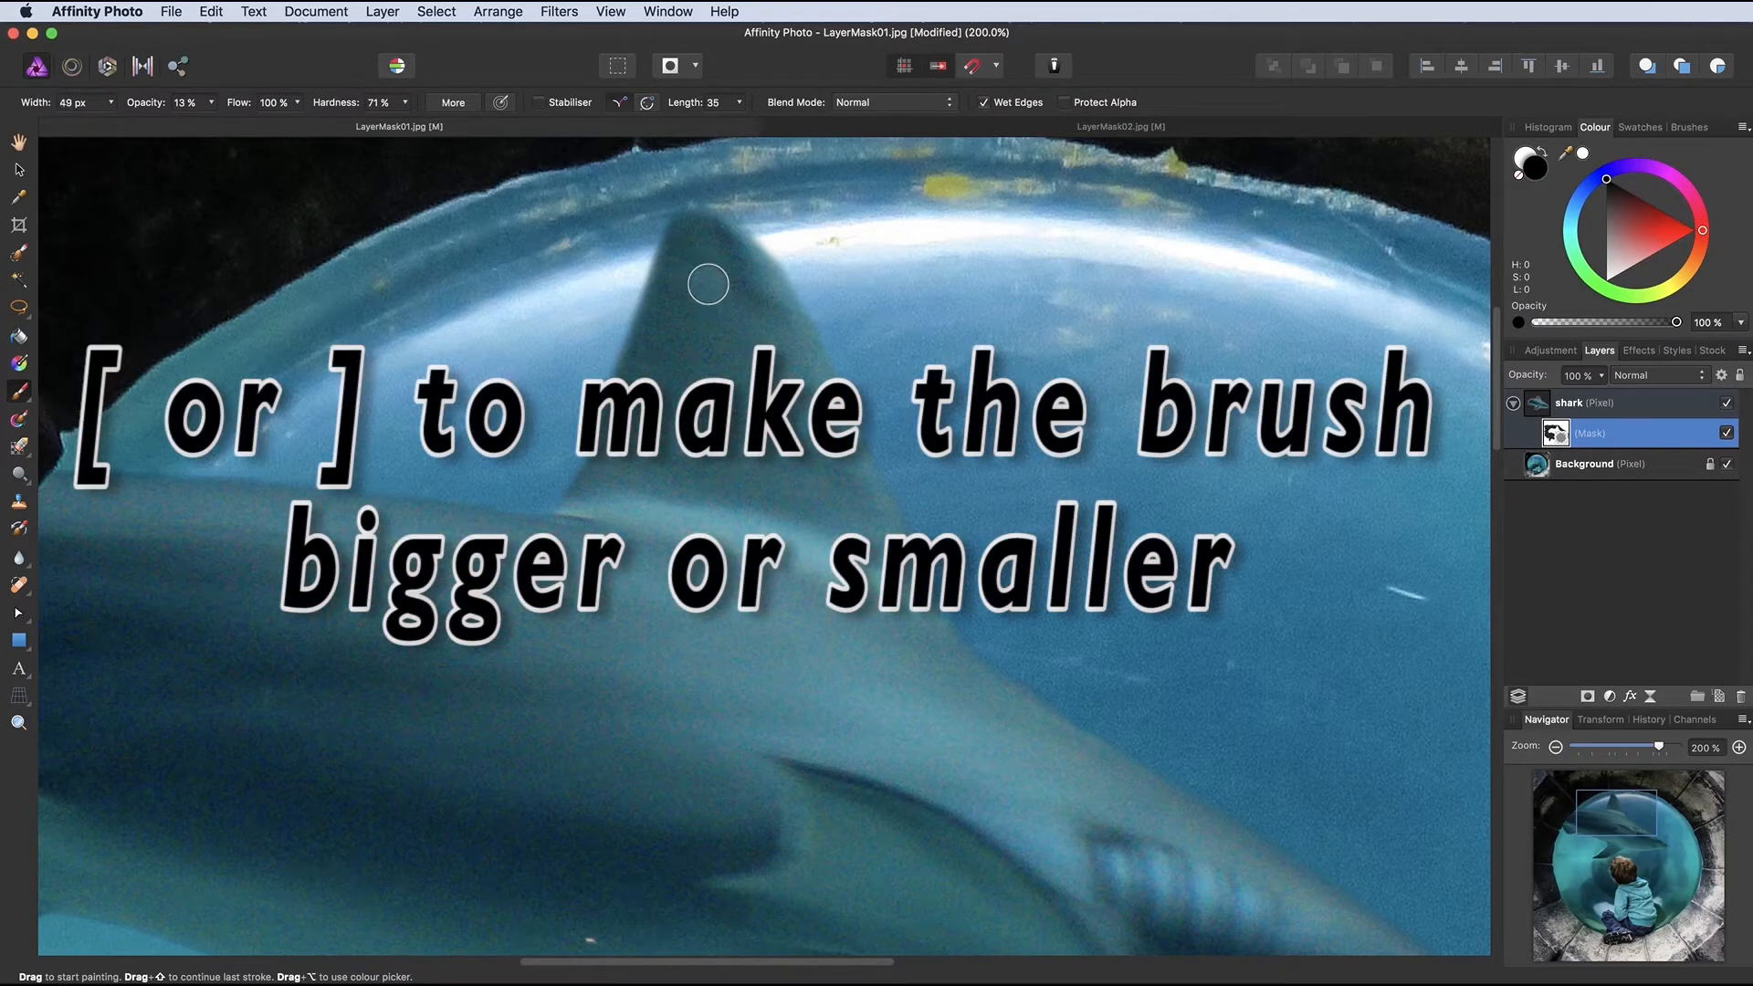
key(bracketleft)
key(bracketleft)
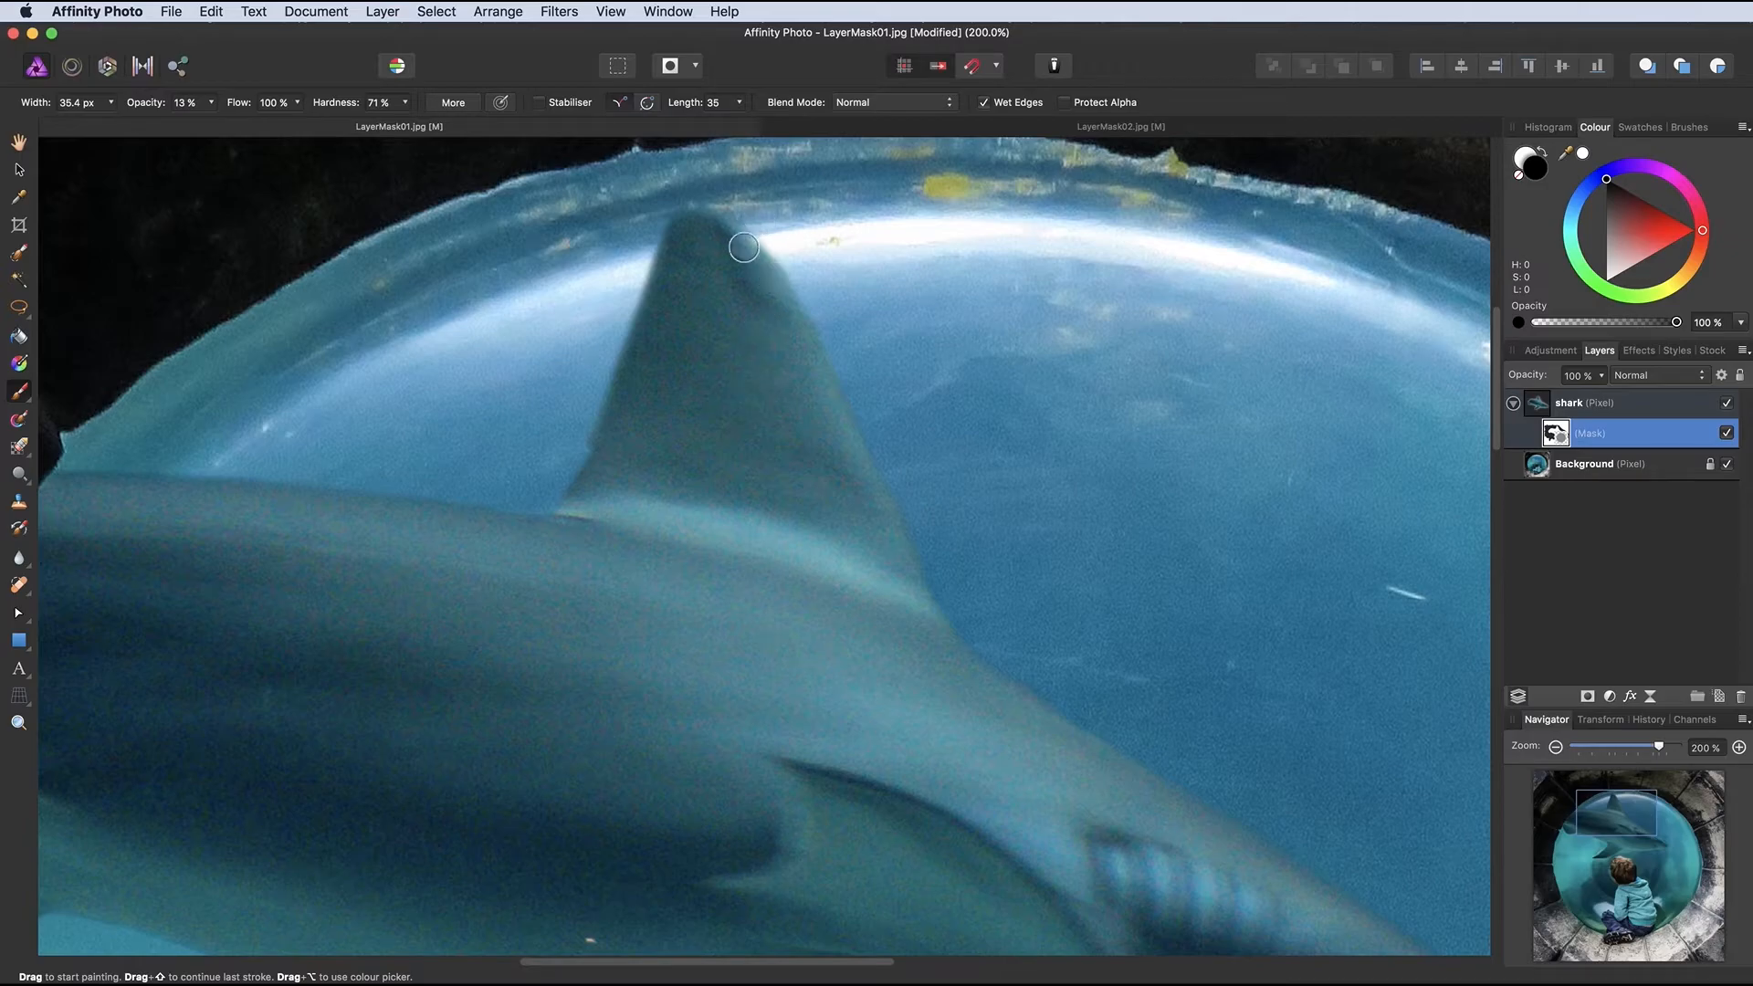
Paint black over the dorsal fin tip with a 78.5 px brush at 8 % hardness to let the window's bright reflection show through
mouse_move(745, 244)
mouse_down()
mouse_move(656, 264)
mouse_move(718, 310)
mouse_up()
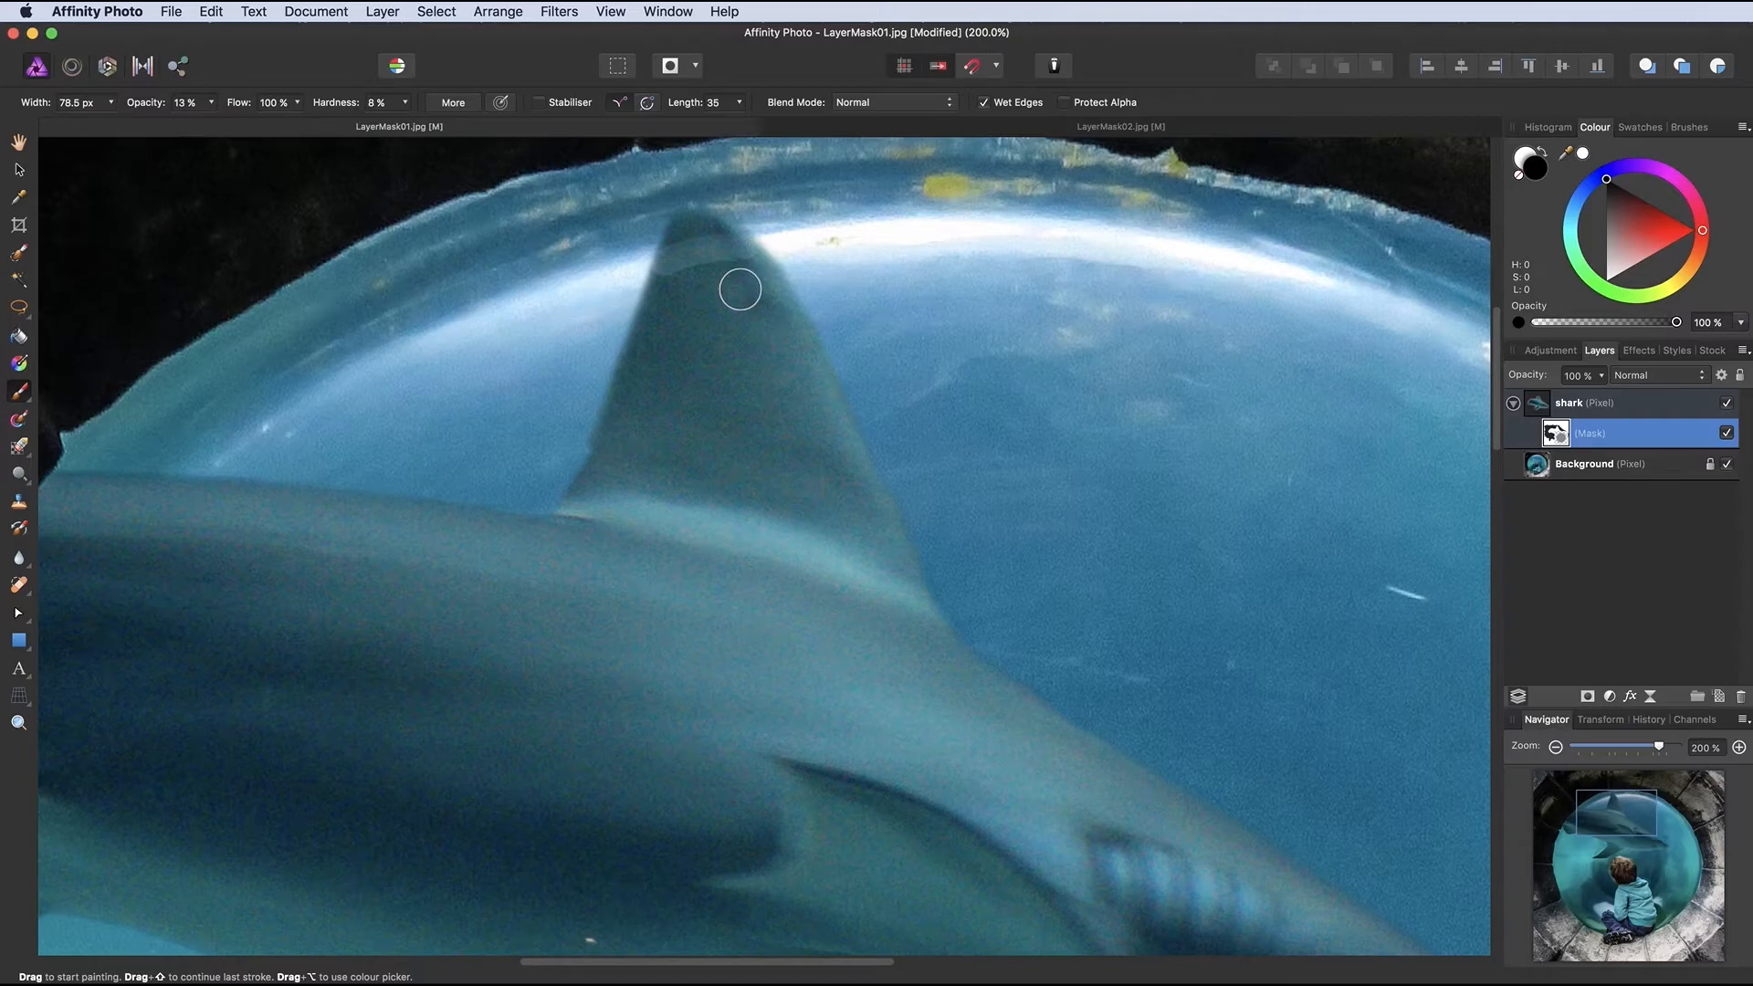
mouse_move(739, 289)
mouse_down()
mouse_move(779, 271)
mouse_move(751, 251)
mouse_move(693, 255)
mouse_up()
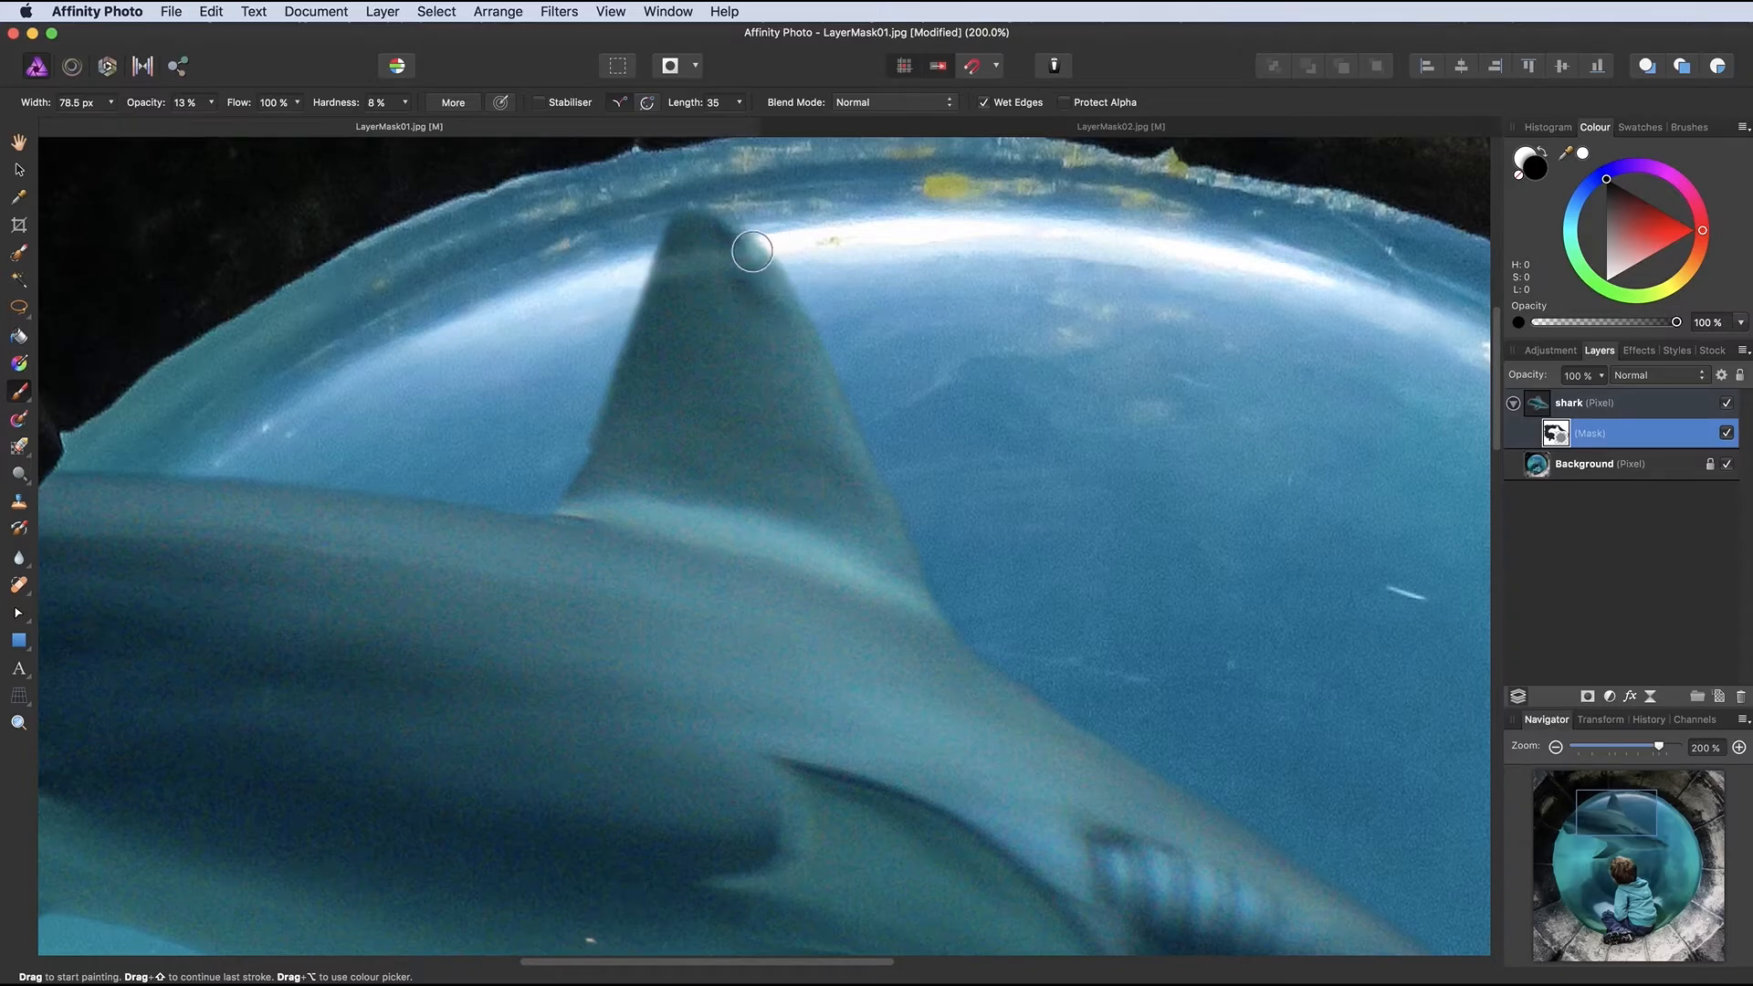
mouse_move(714, 257)
mouse_down()
mouse_move(649, 266)
mouse_move(766, 261)
mouse_move(629, 275)
mouse_move(812, 256)
mouse_move(627, 271)
mouse_move(801, 253)
mouse_move(772, 241)
mouse_move(621, 263)
mouse_move(778, 231)
mouse_move(653, 241)
mouse_move(785, 242)
mouse_move(637, 246)
mouse_move(797, 244)
mouse_move(641, 255)
mouse_up()
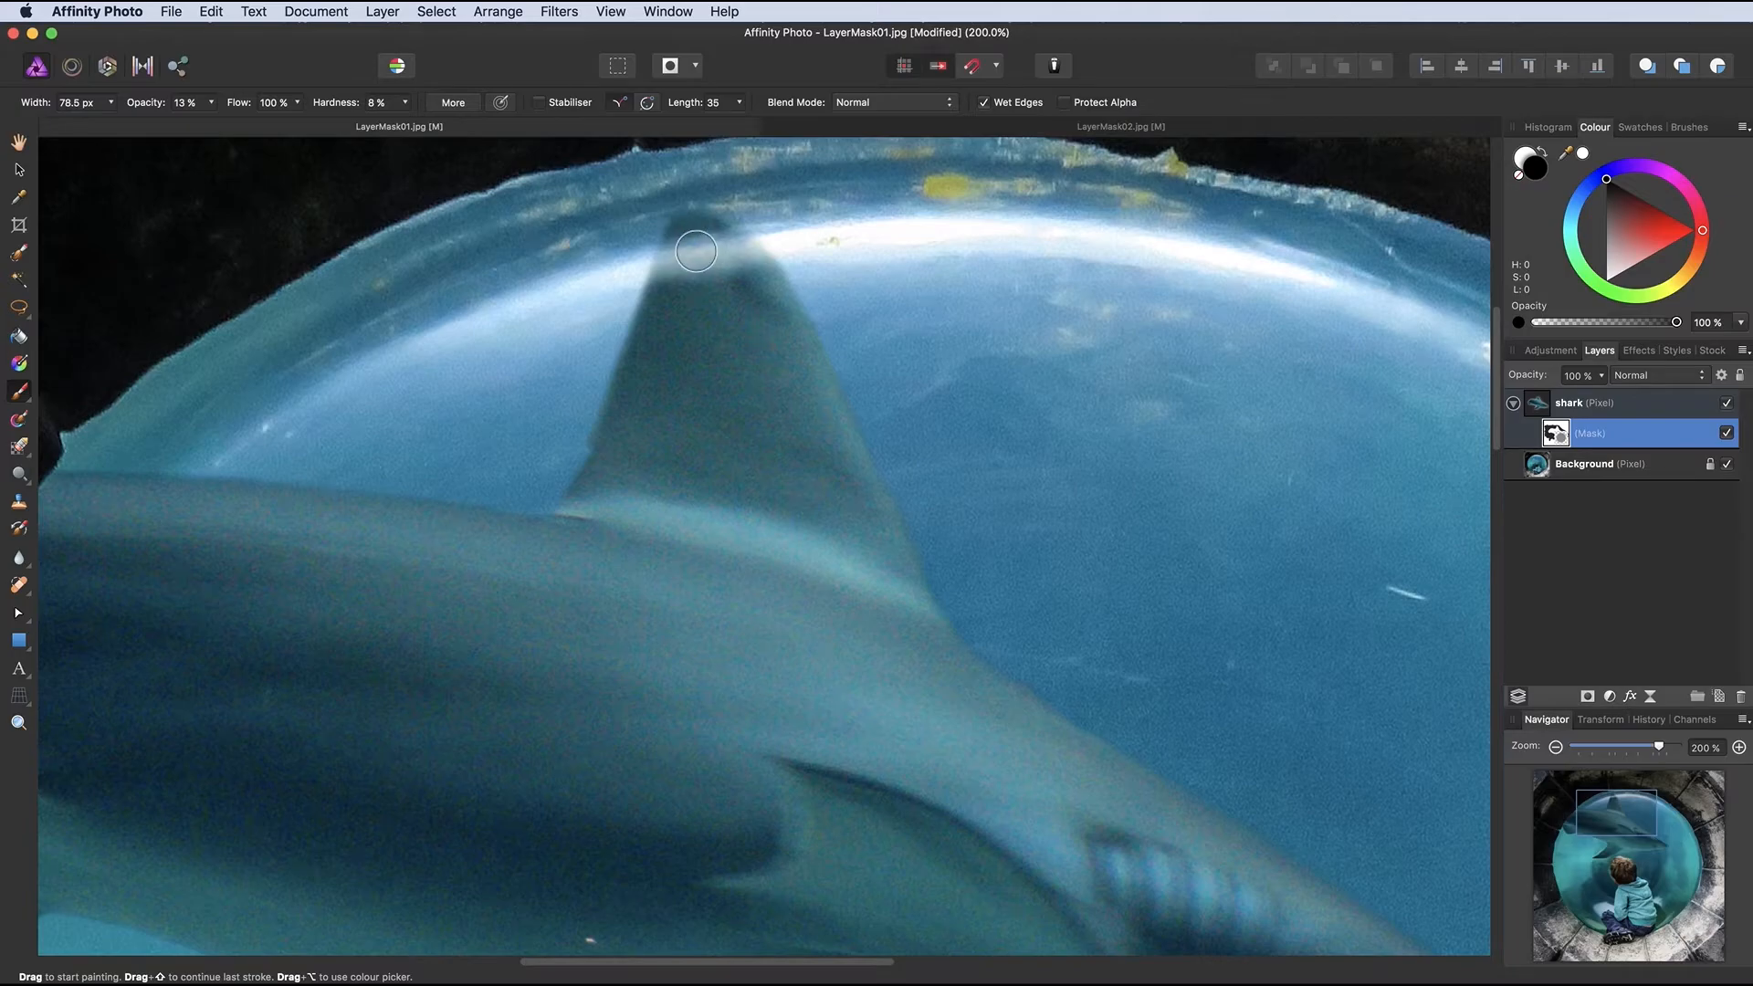
drag(696, 251, 667, 259)
Enlarge the brush to 148.7 px and touch up the dorsal fin tip, painting first with white and again with black
key(x)
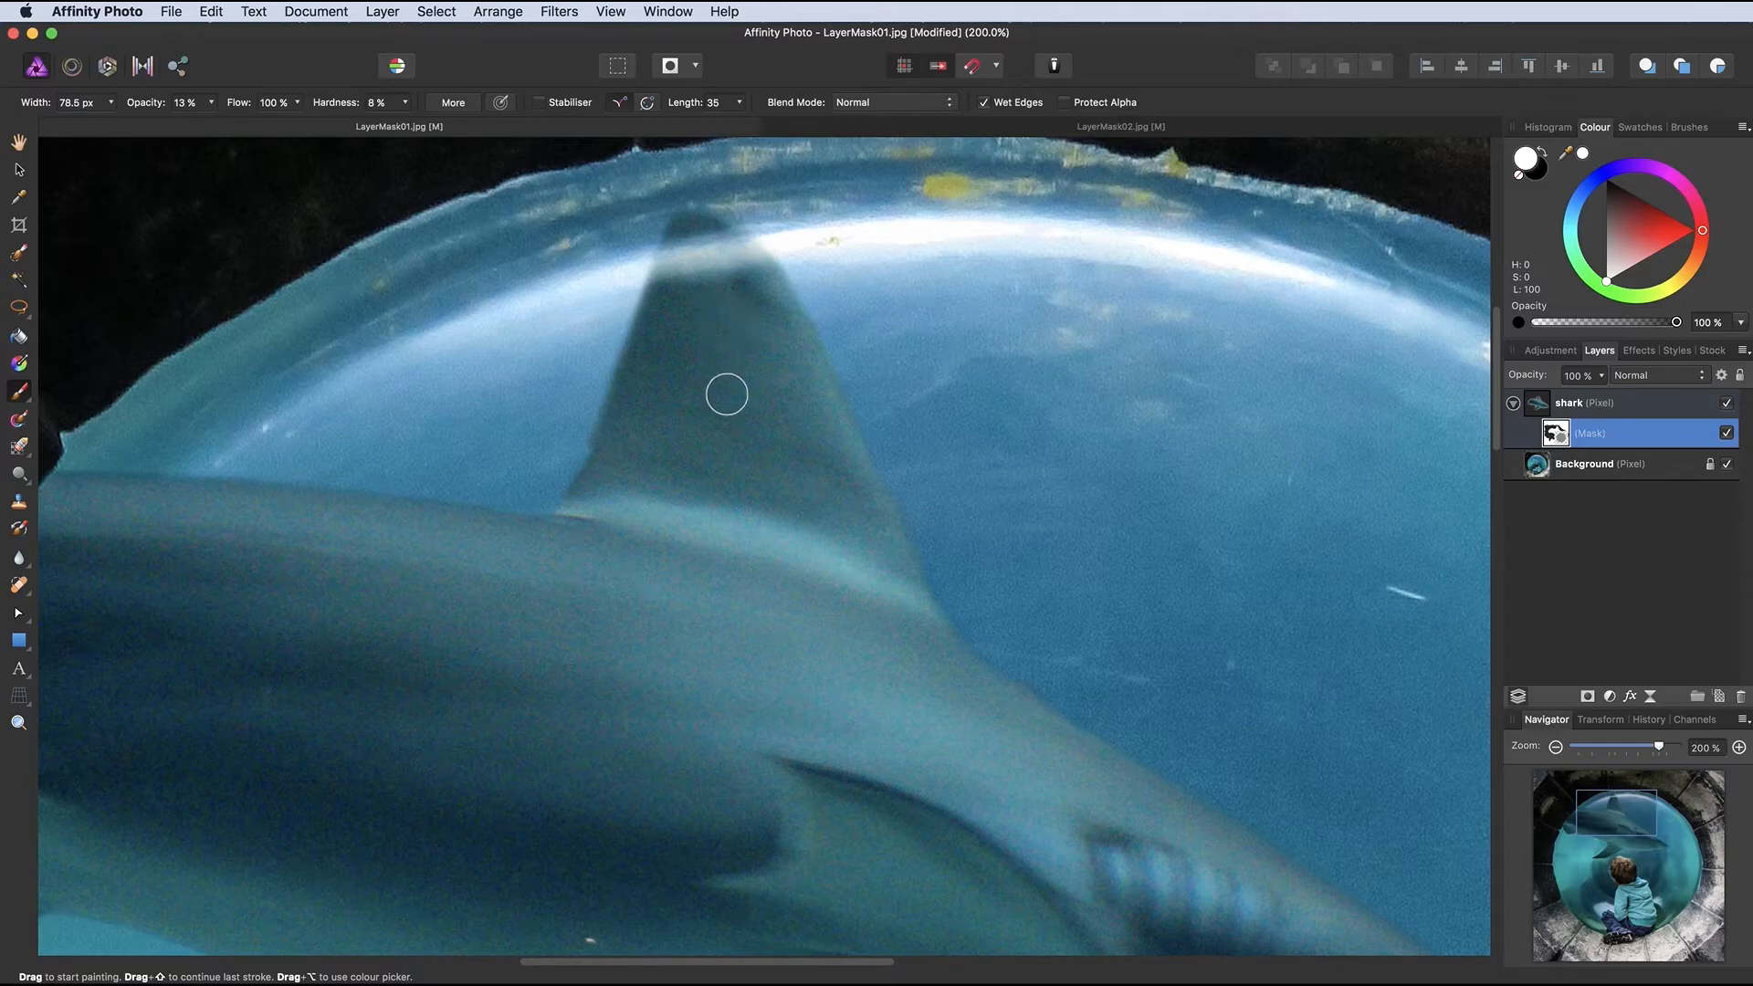
drag(720, 382, 784, 381)
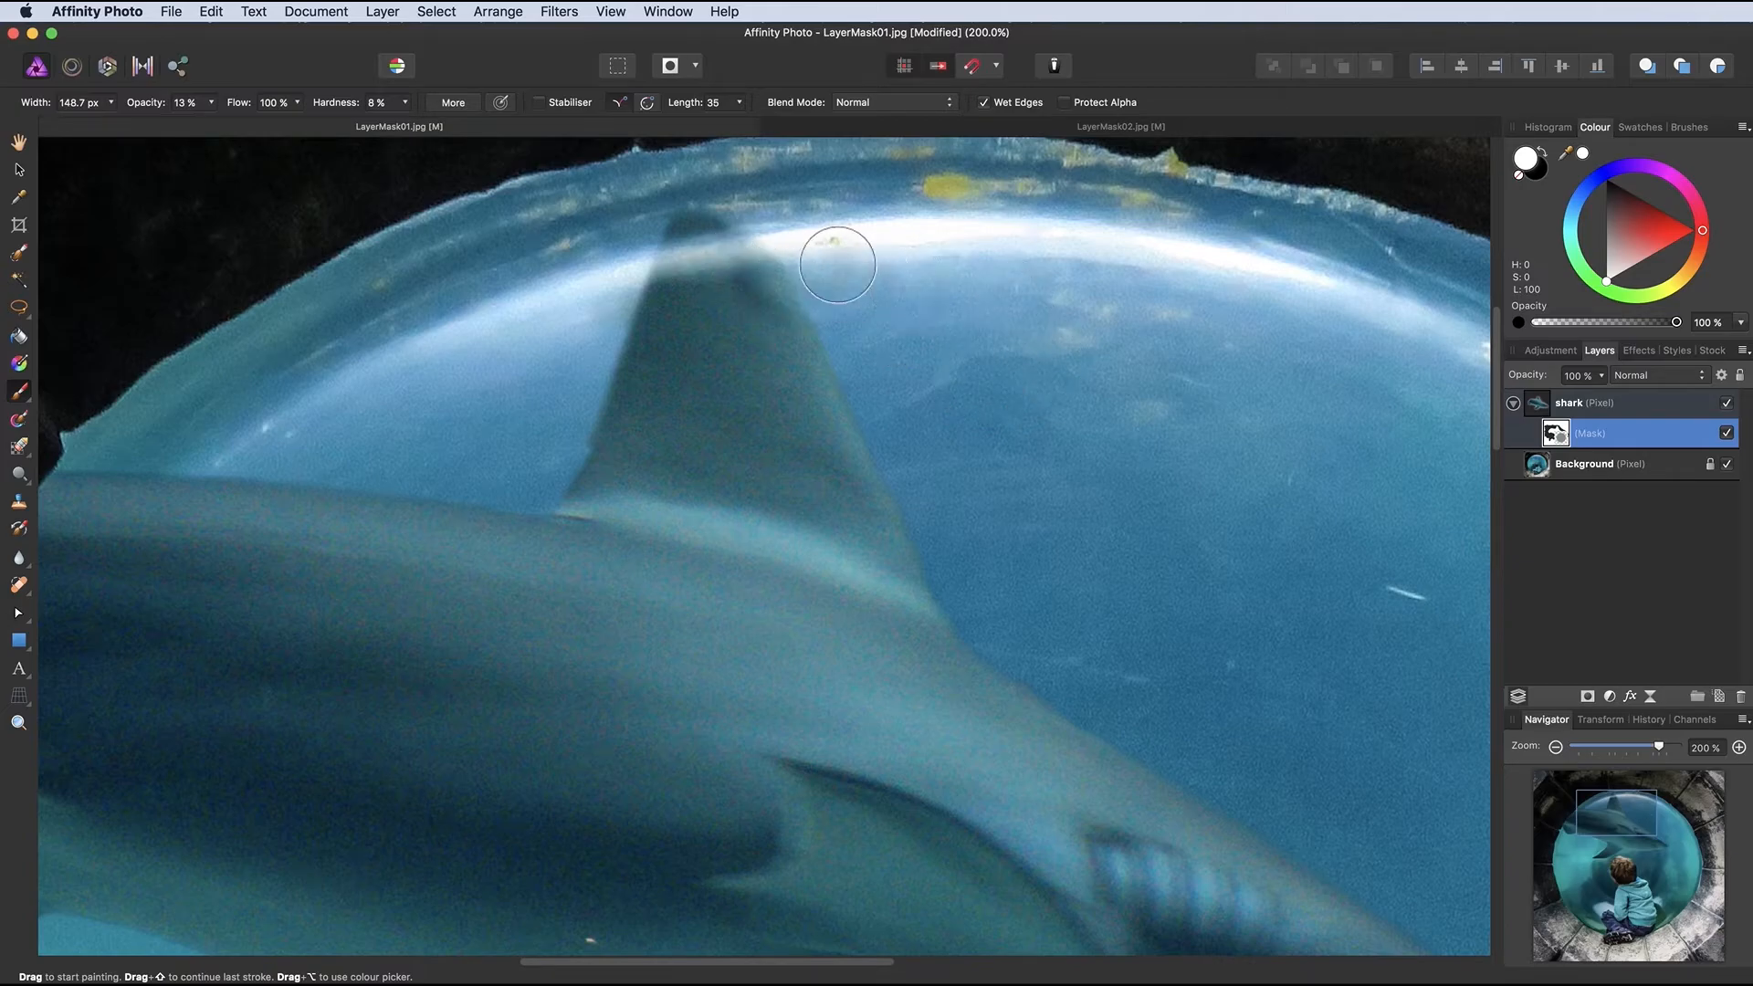
key(x)
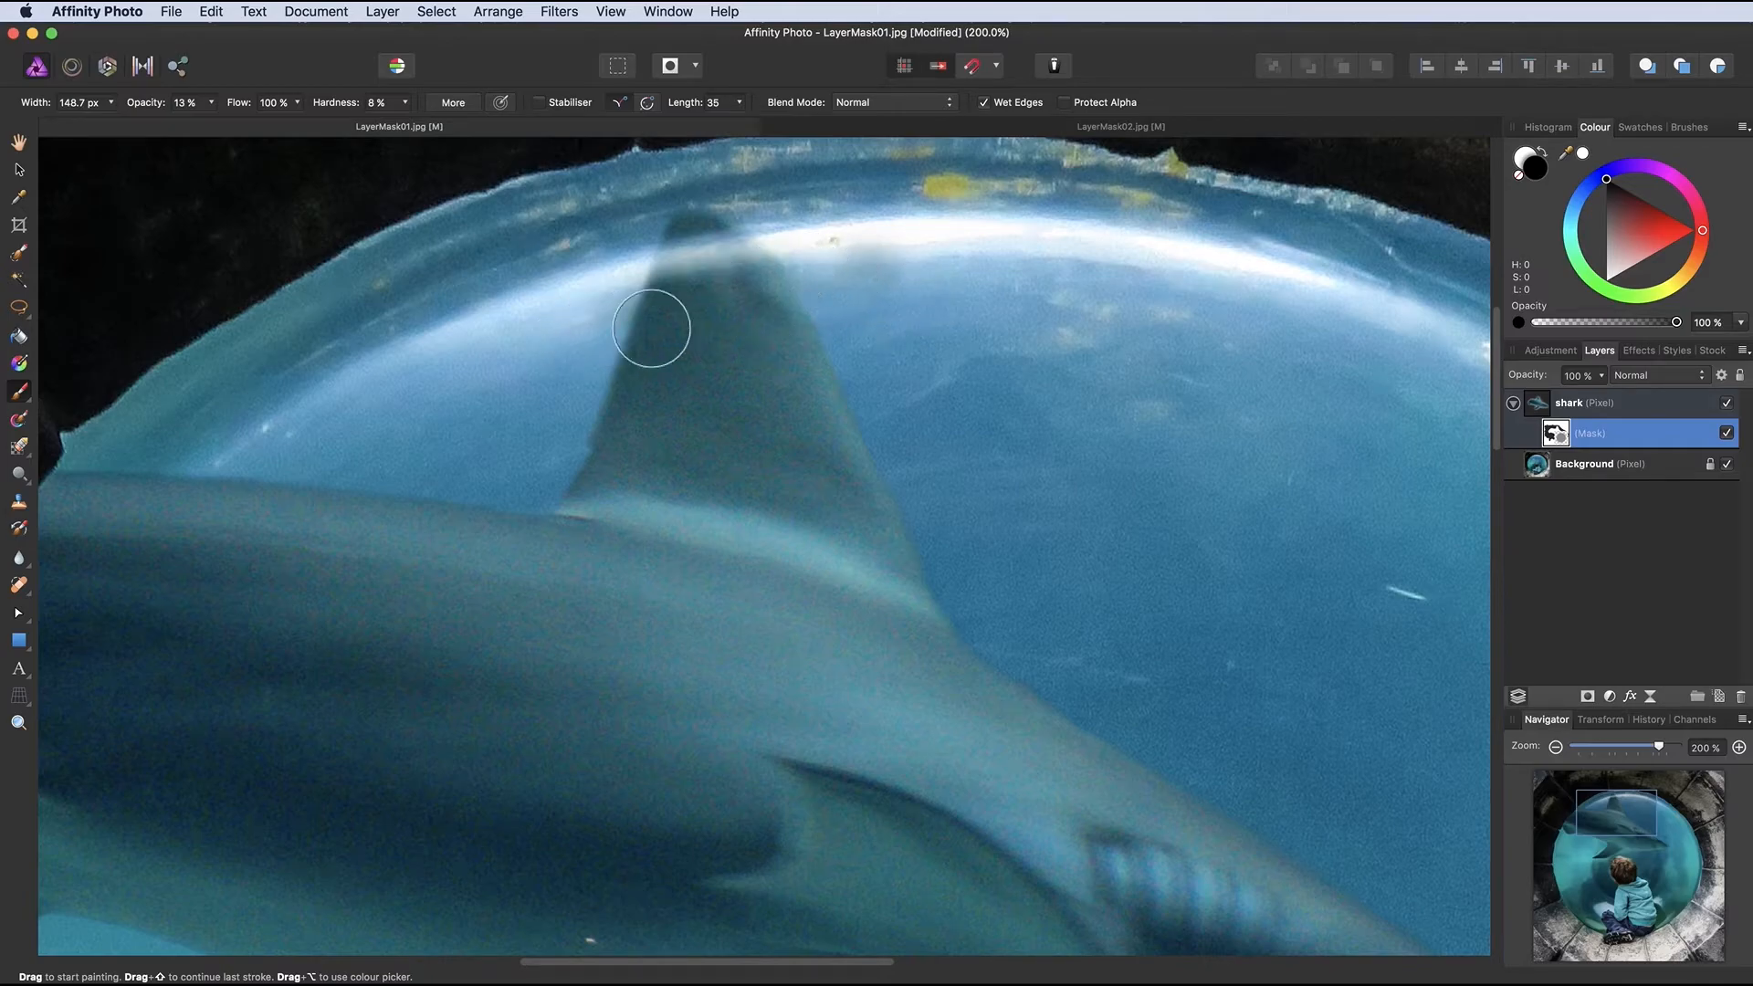
mouse_move(677, 285)
mouse_down()
mouse_move(750, 293)
mouse_move(727, 319)
mouse_move(674, 299)
mouse_up()
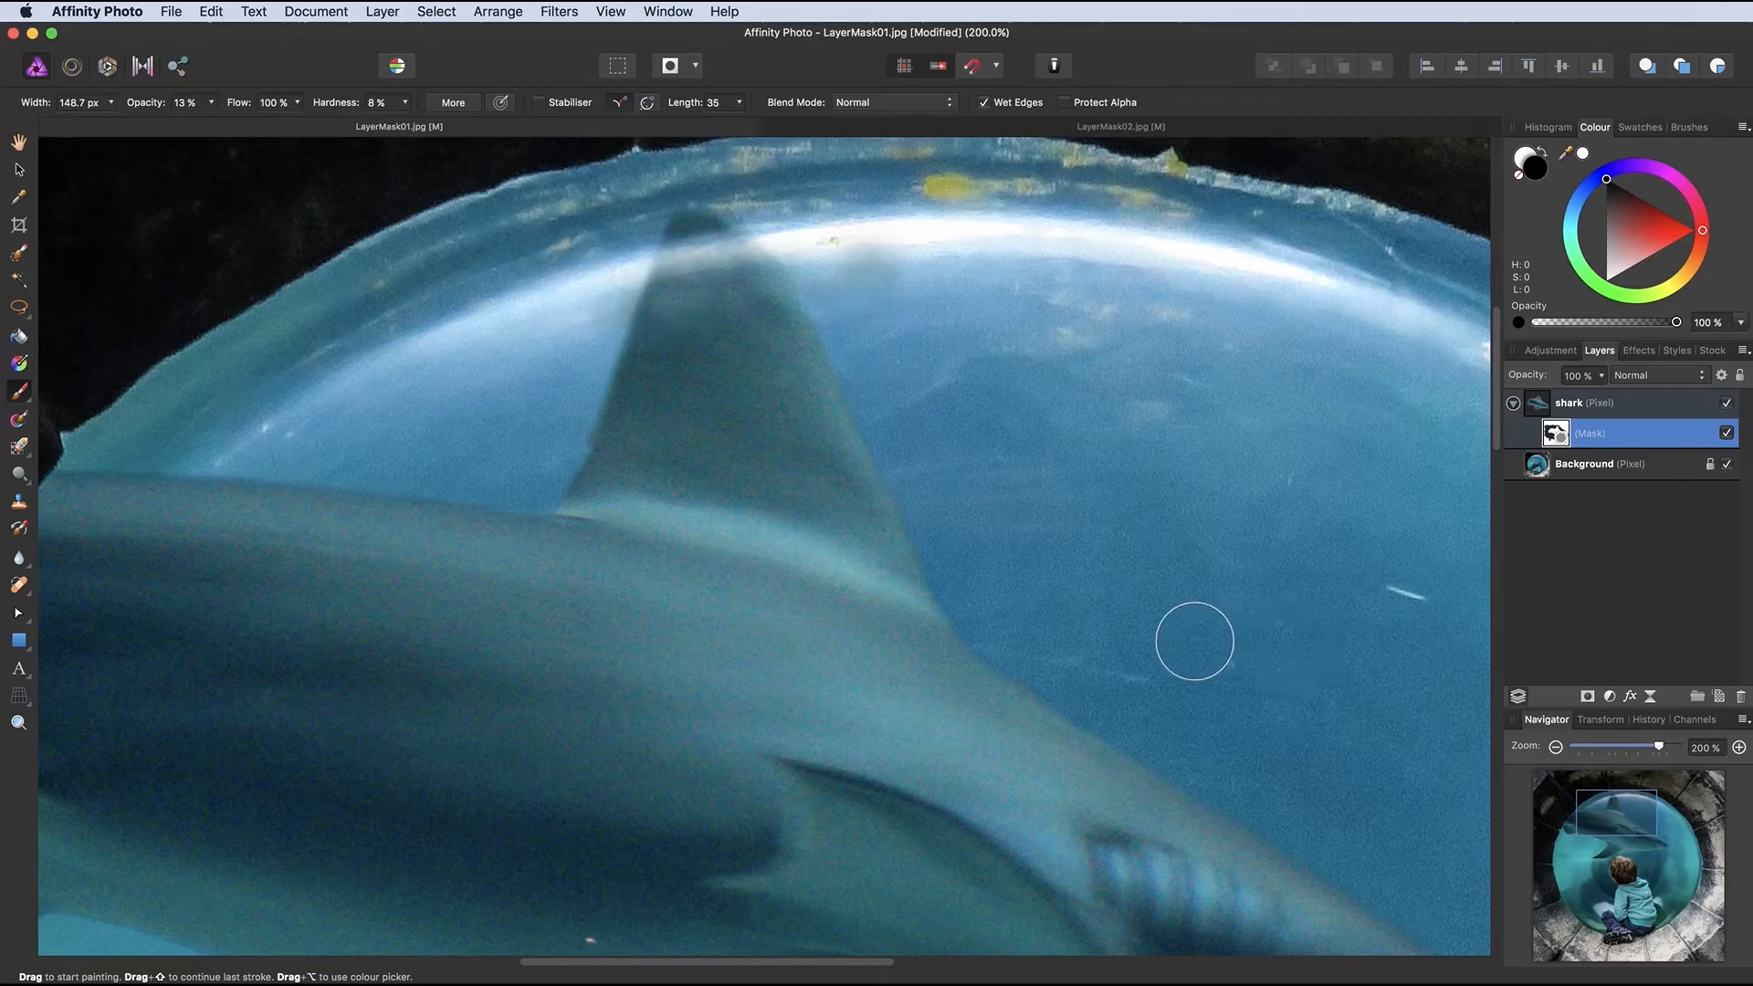
key(super+0)
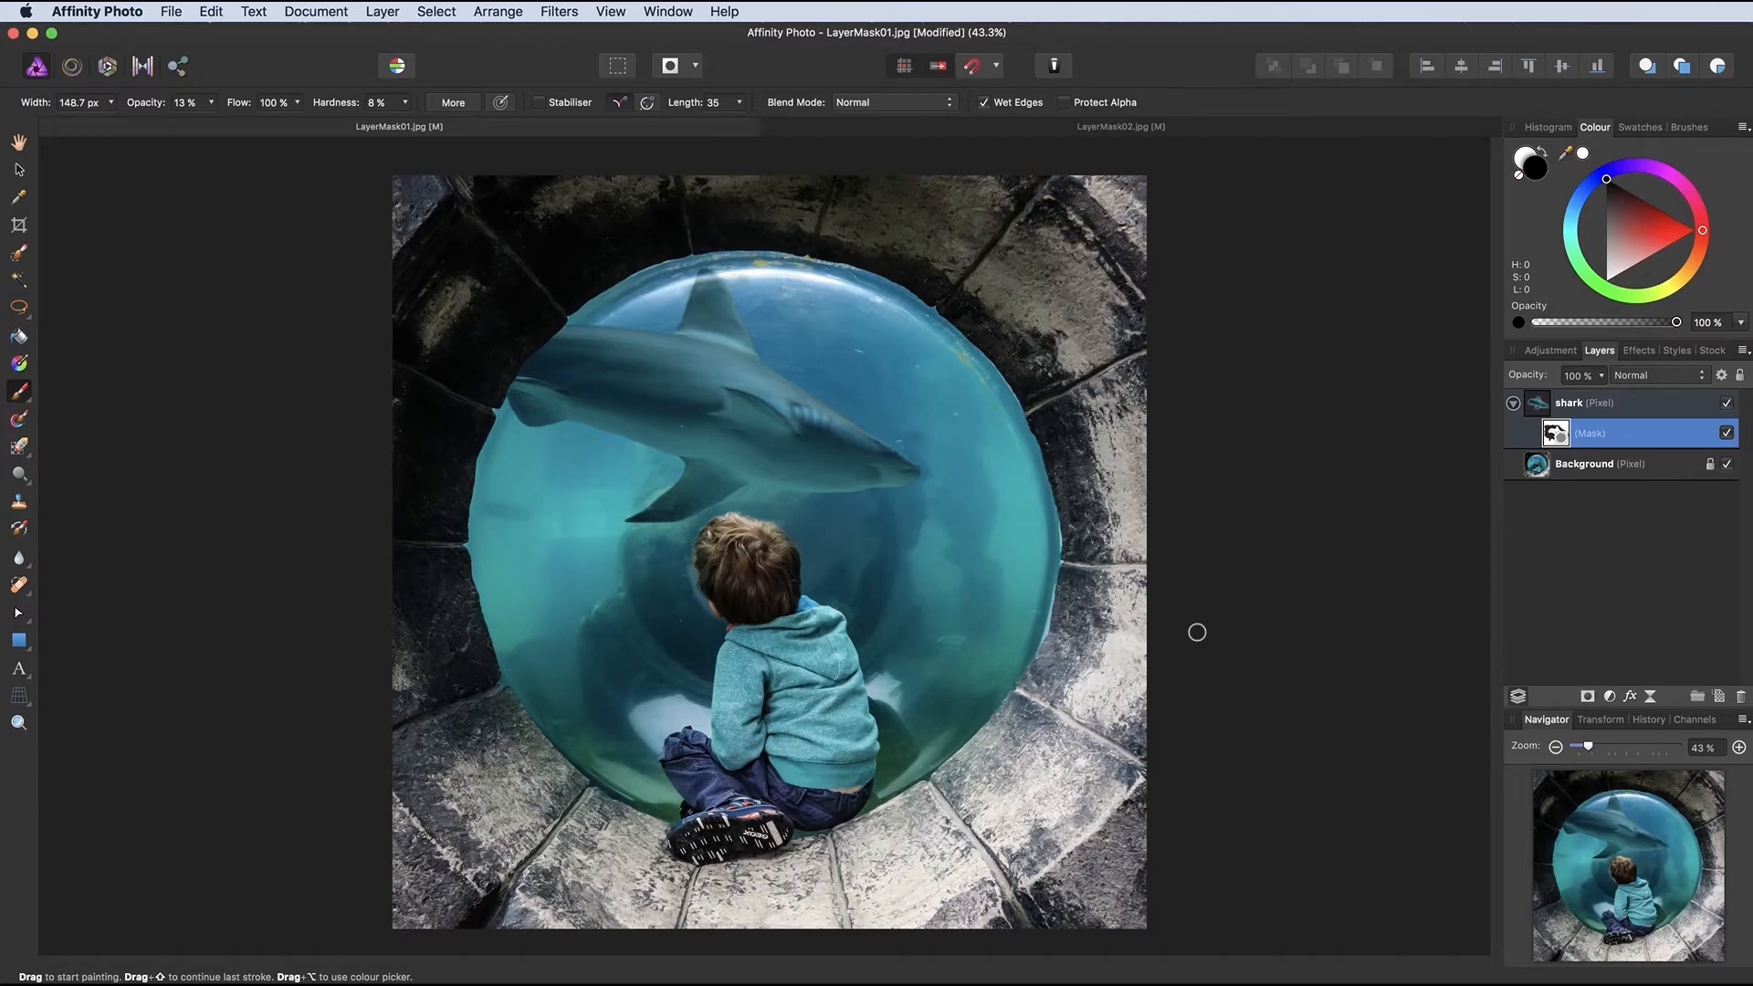
Enlarge the brush to 395.4 px and fade the rear of the shark's body with black where it meets the window rim
click(19, 722)
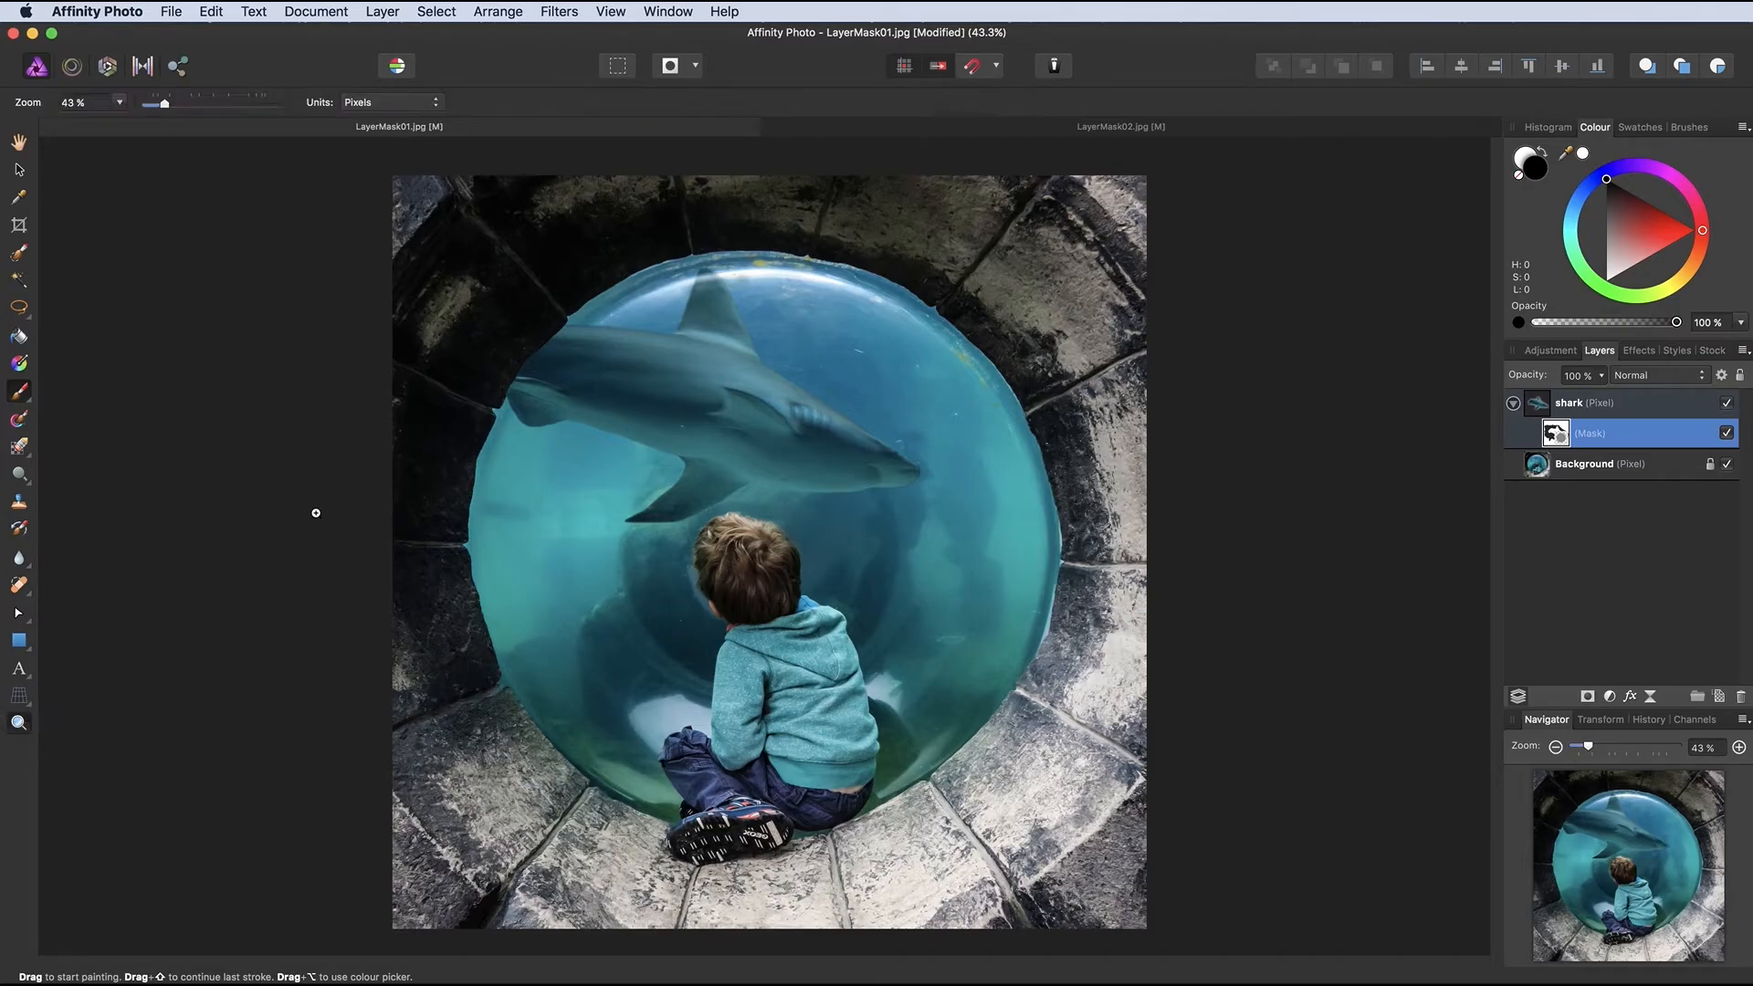
drag(538, 358, 665, 560)
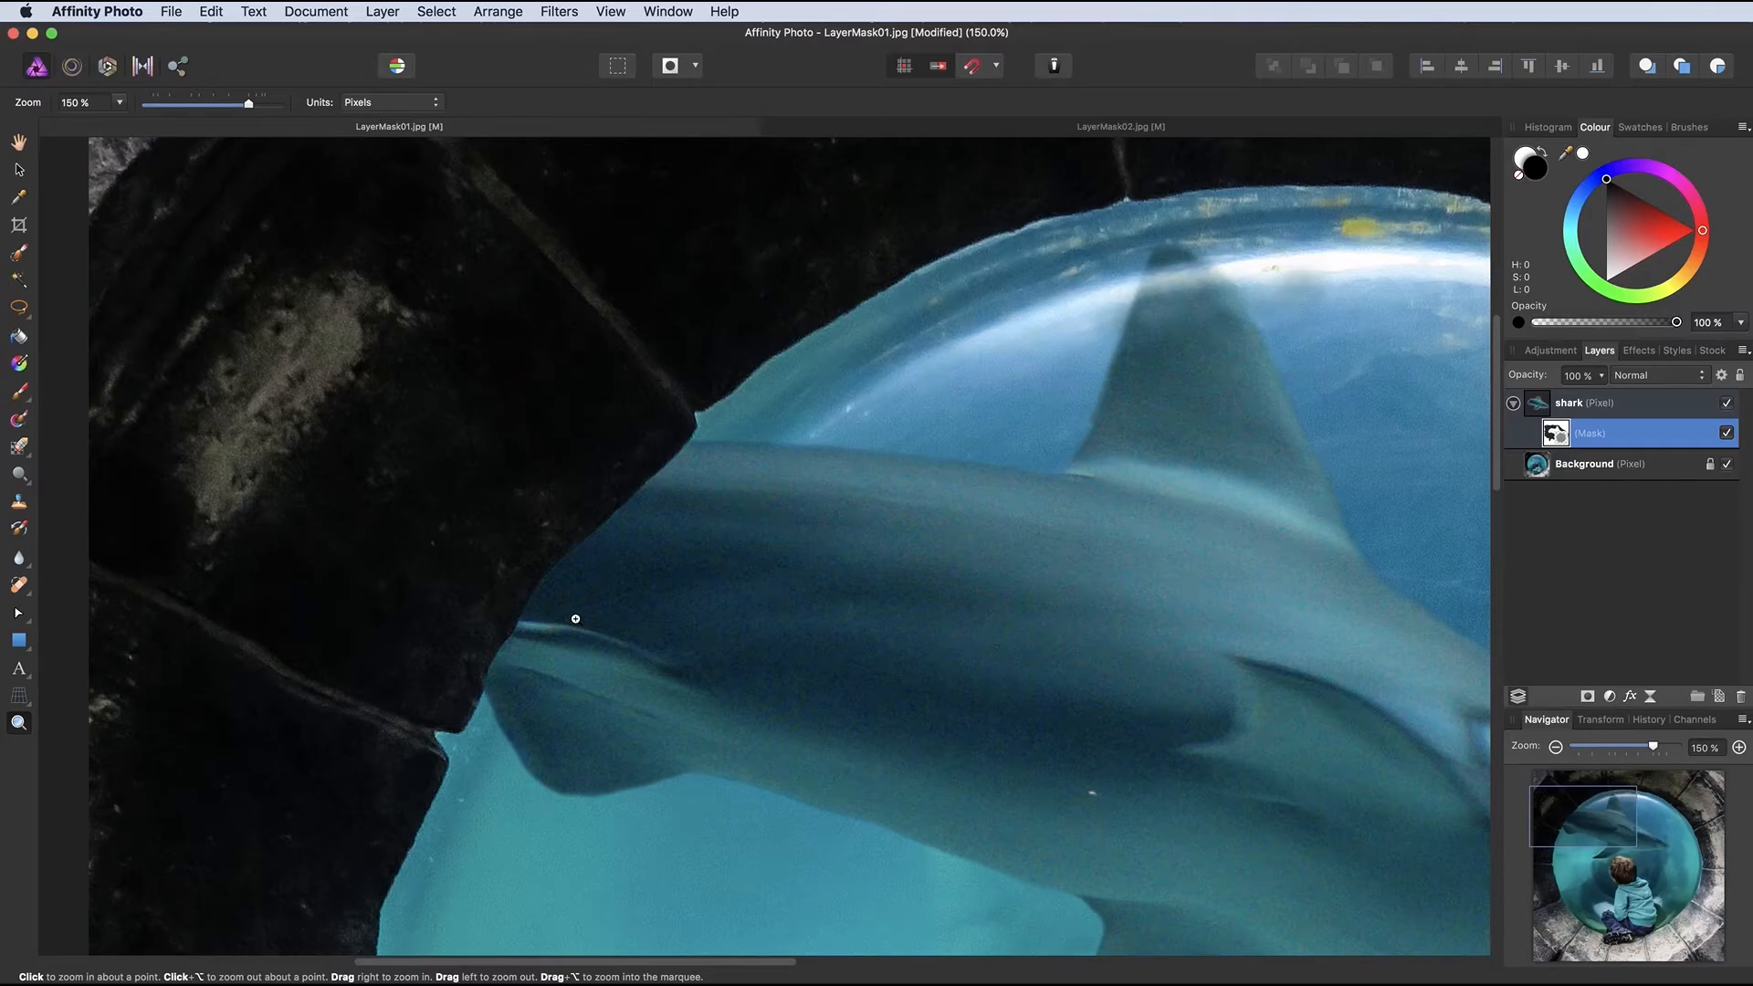
click(20, 395)
key(])
key(])
key(])
key(])
key(])
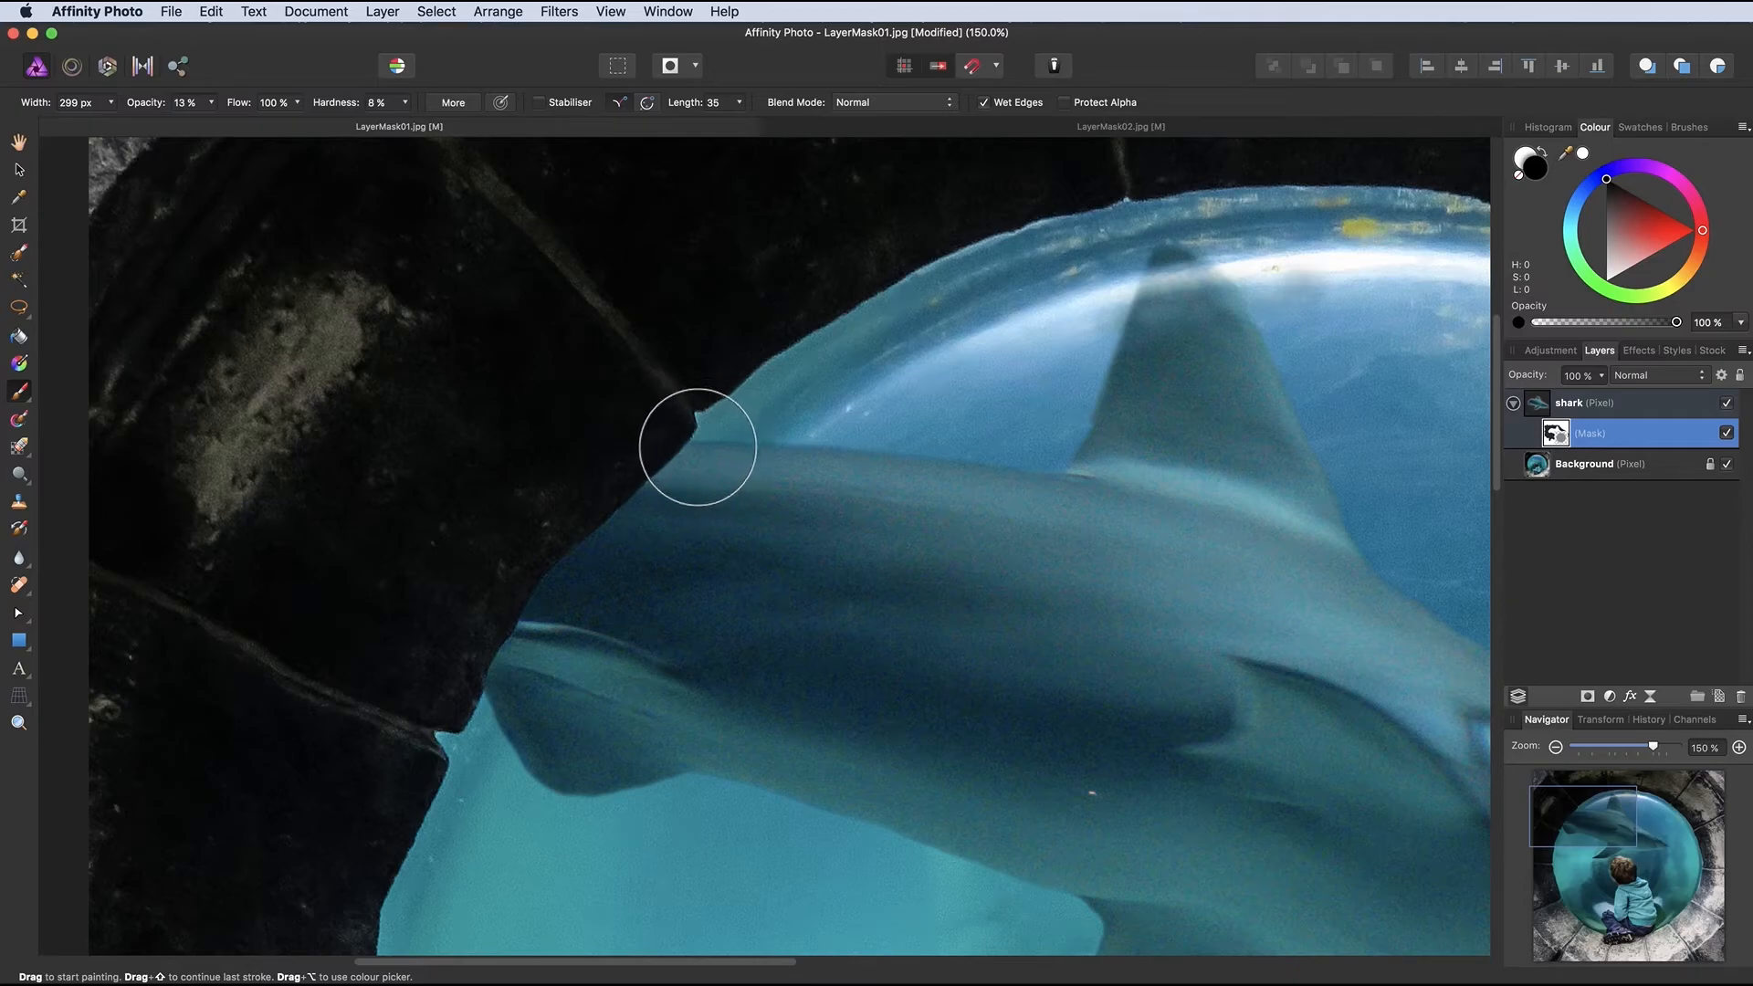
key(])
key(])
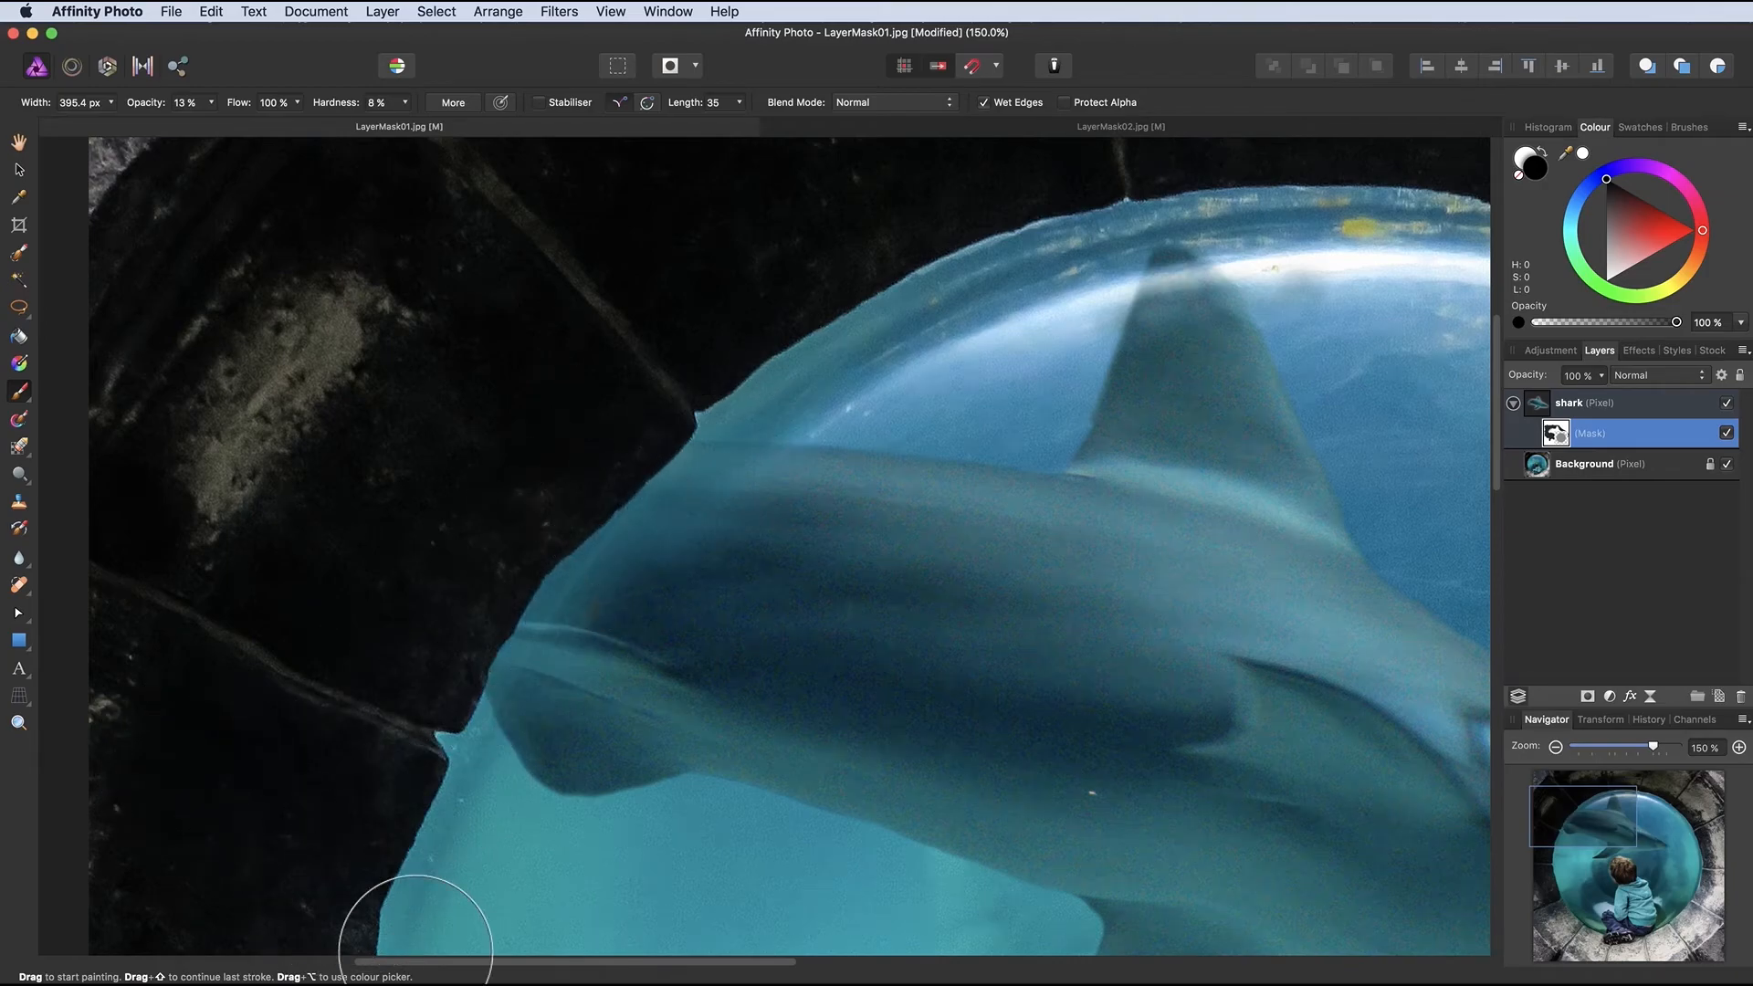
key(super+0)
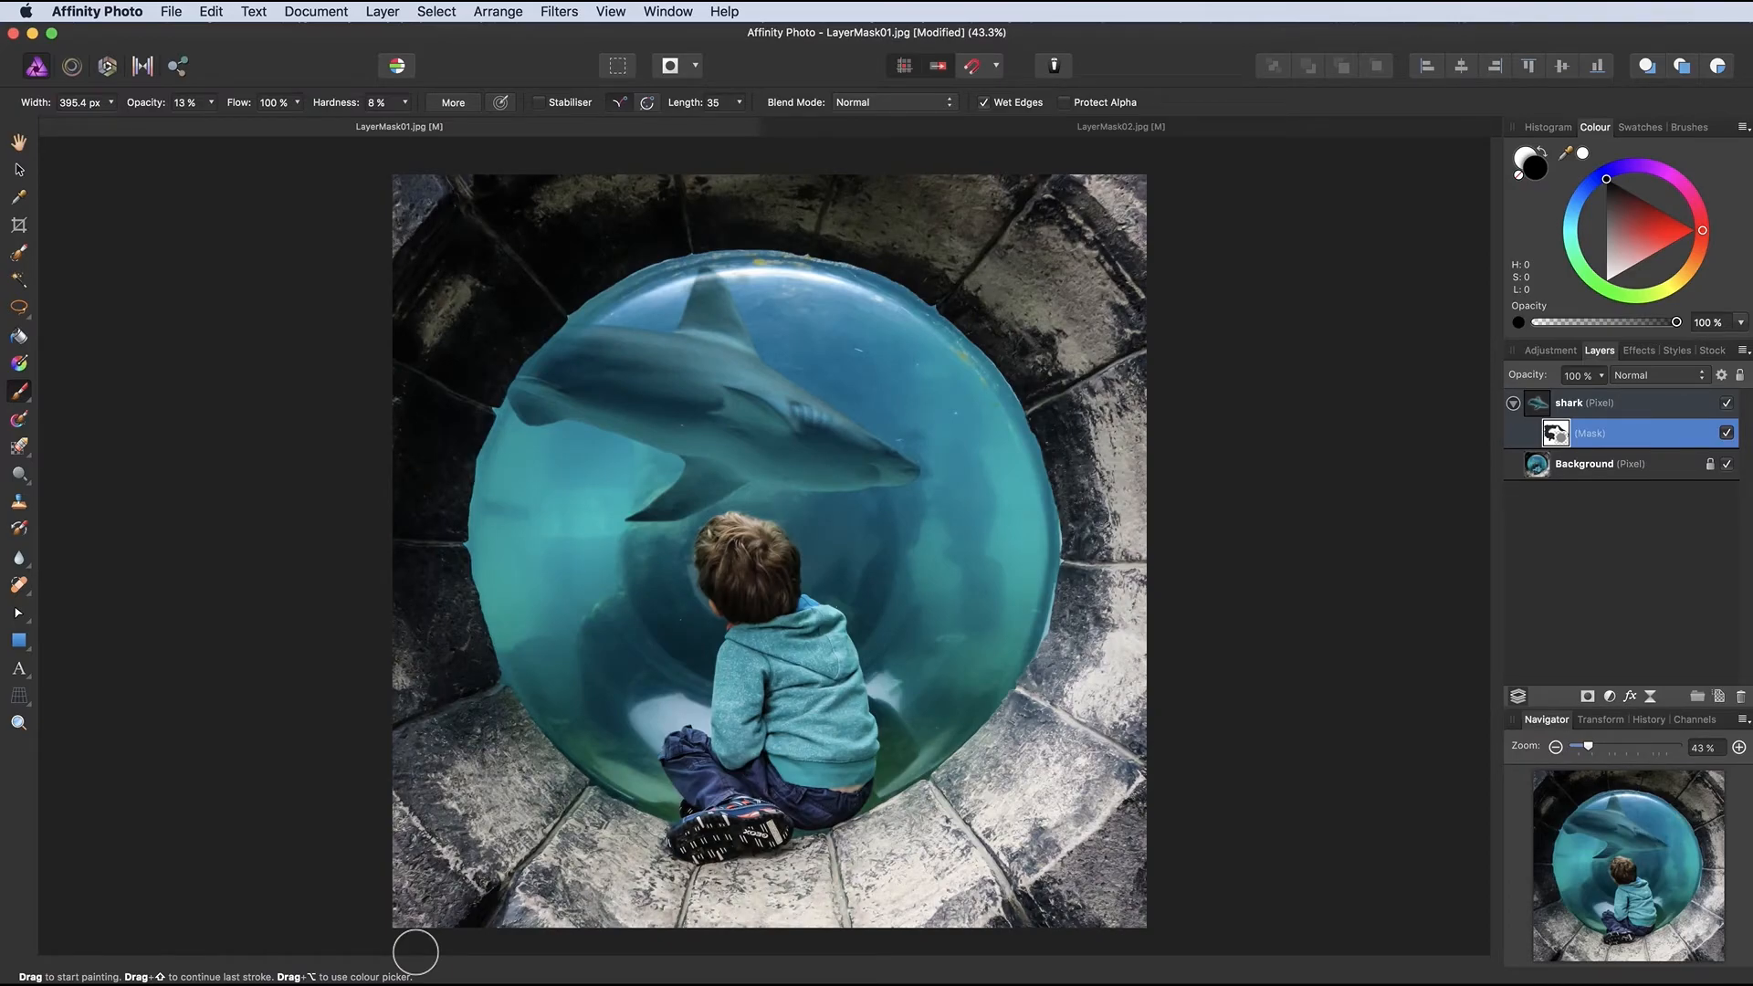
Set the brush to 52.5 px width and 45 % hardness and soften the edge of the shark's snout and lower jaw with black
click(19, 722)
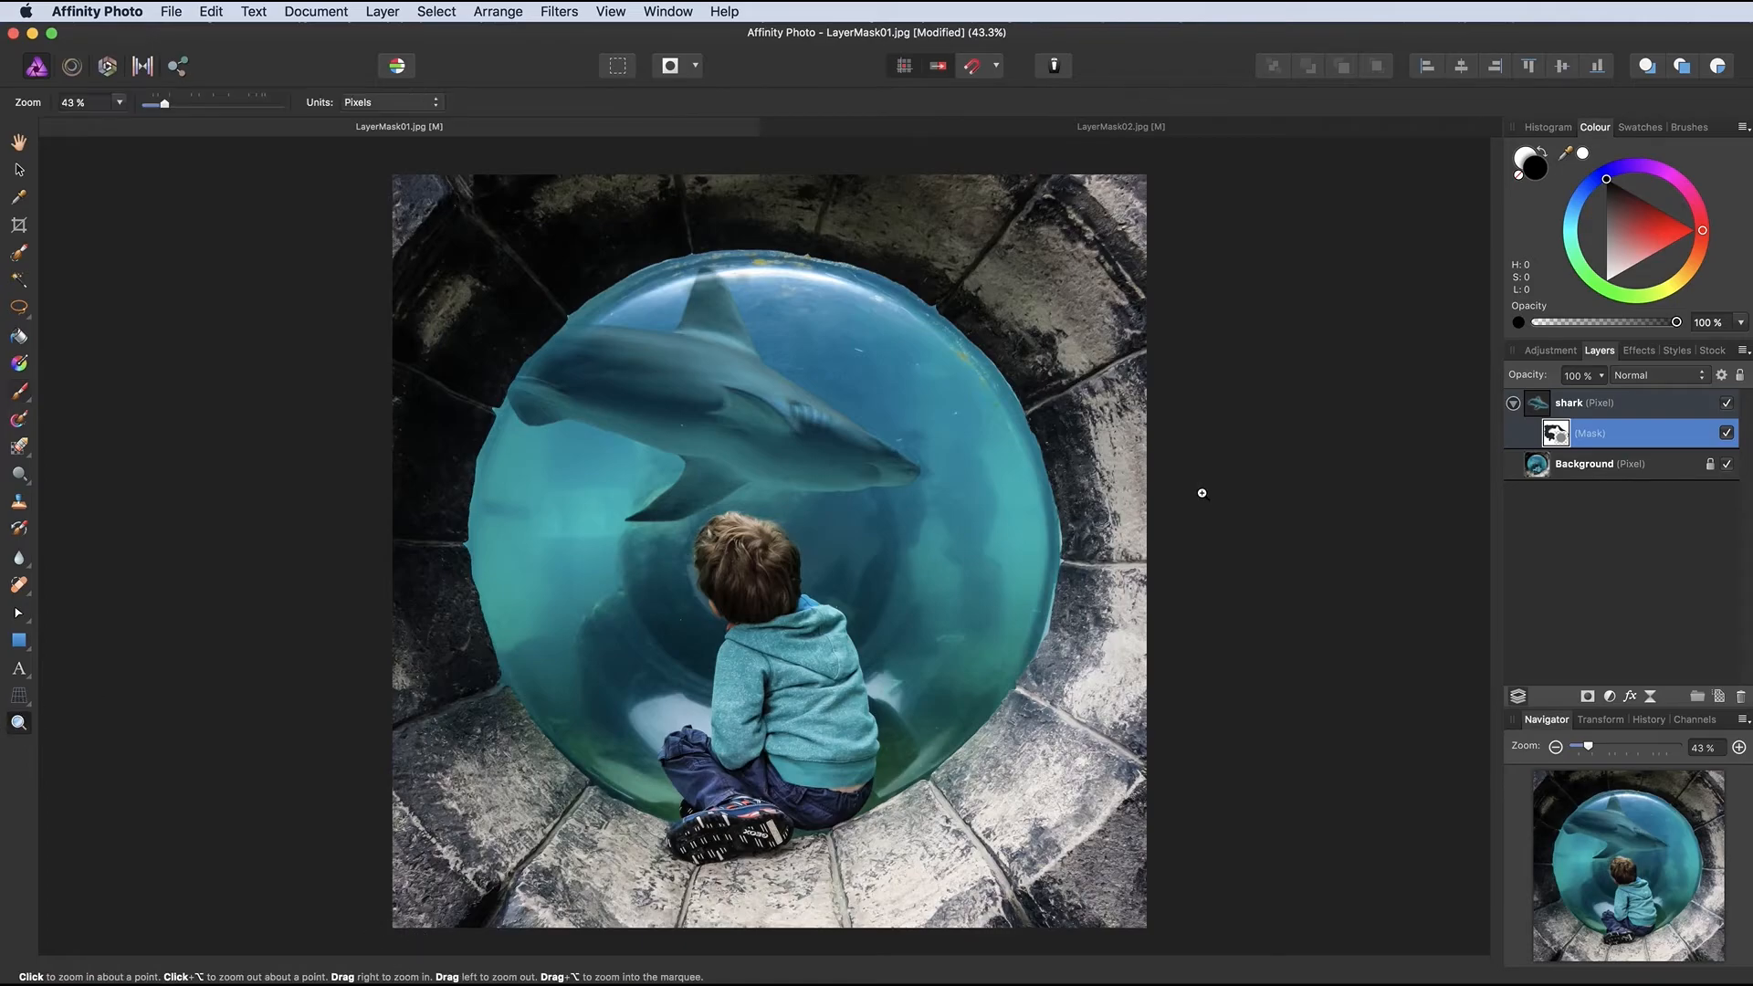
click(881, 474)
click(882, 474)
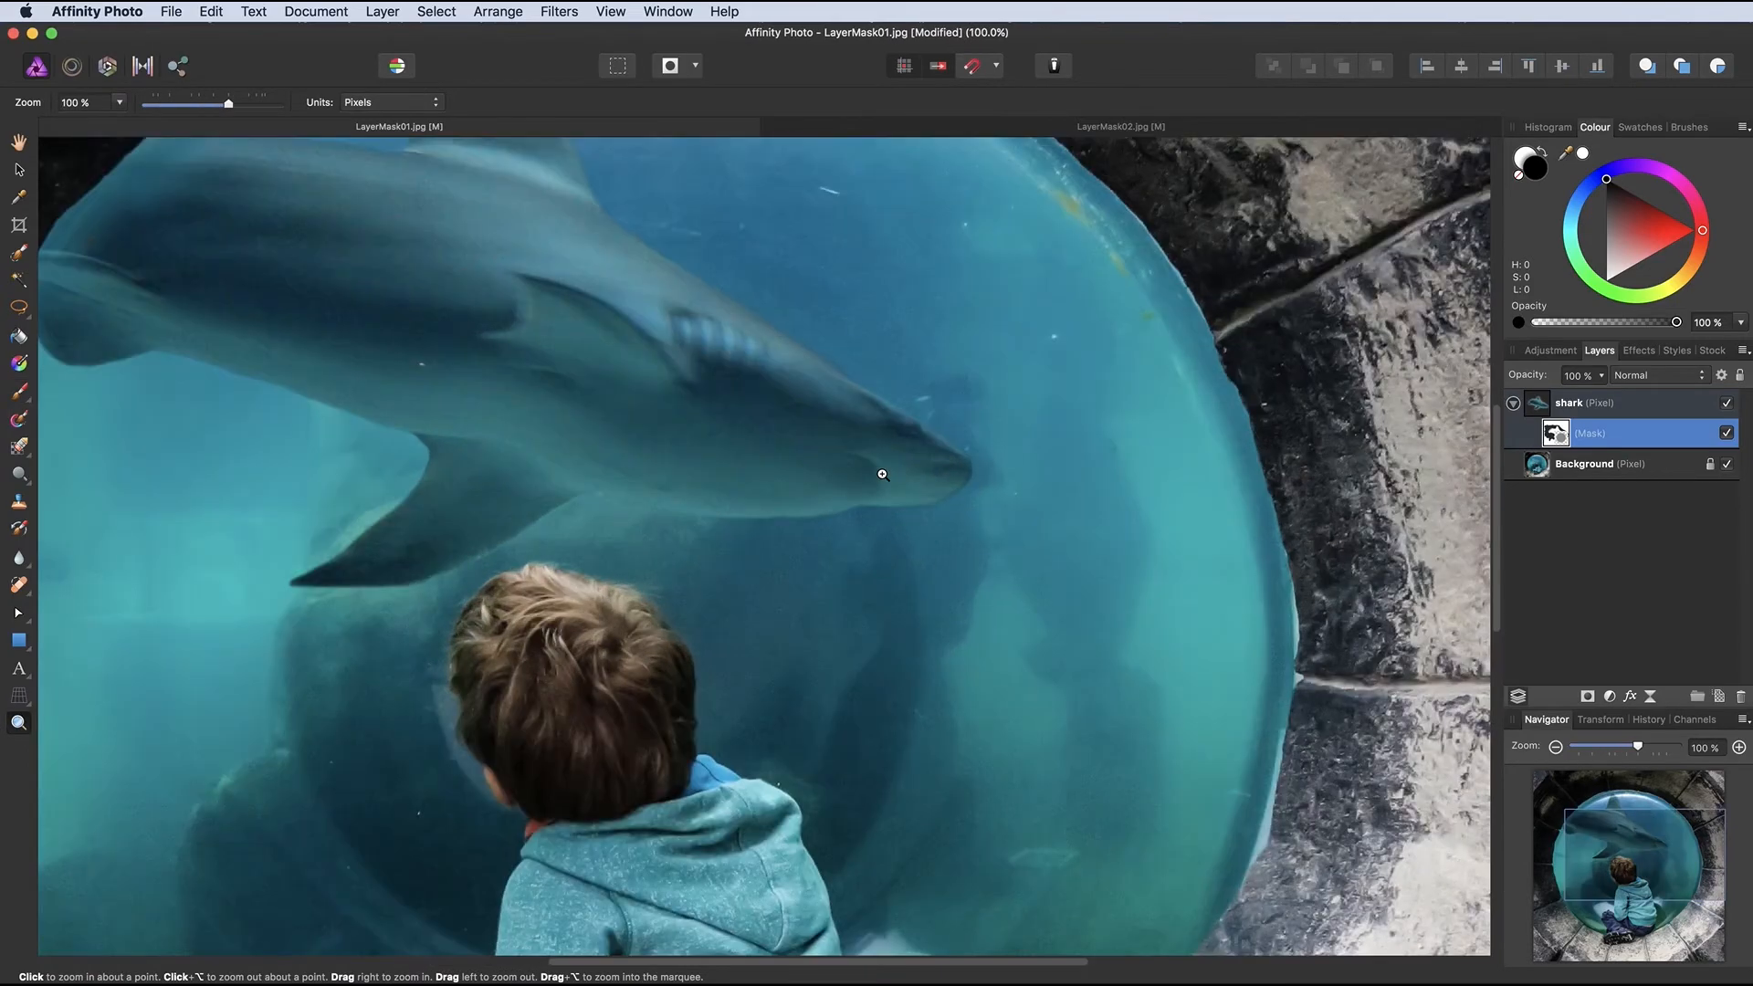
click(882, 474)
click(882, 474)
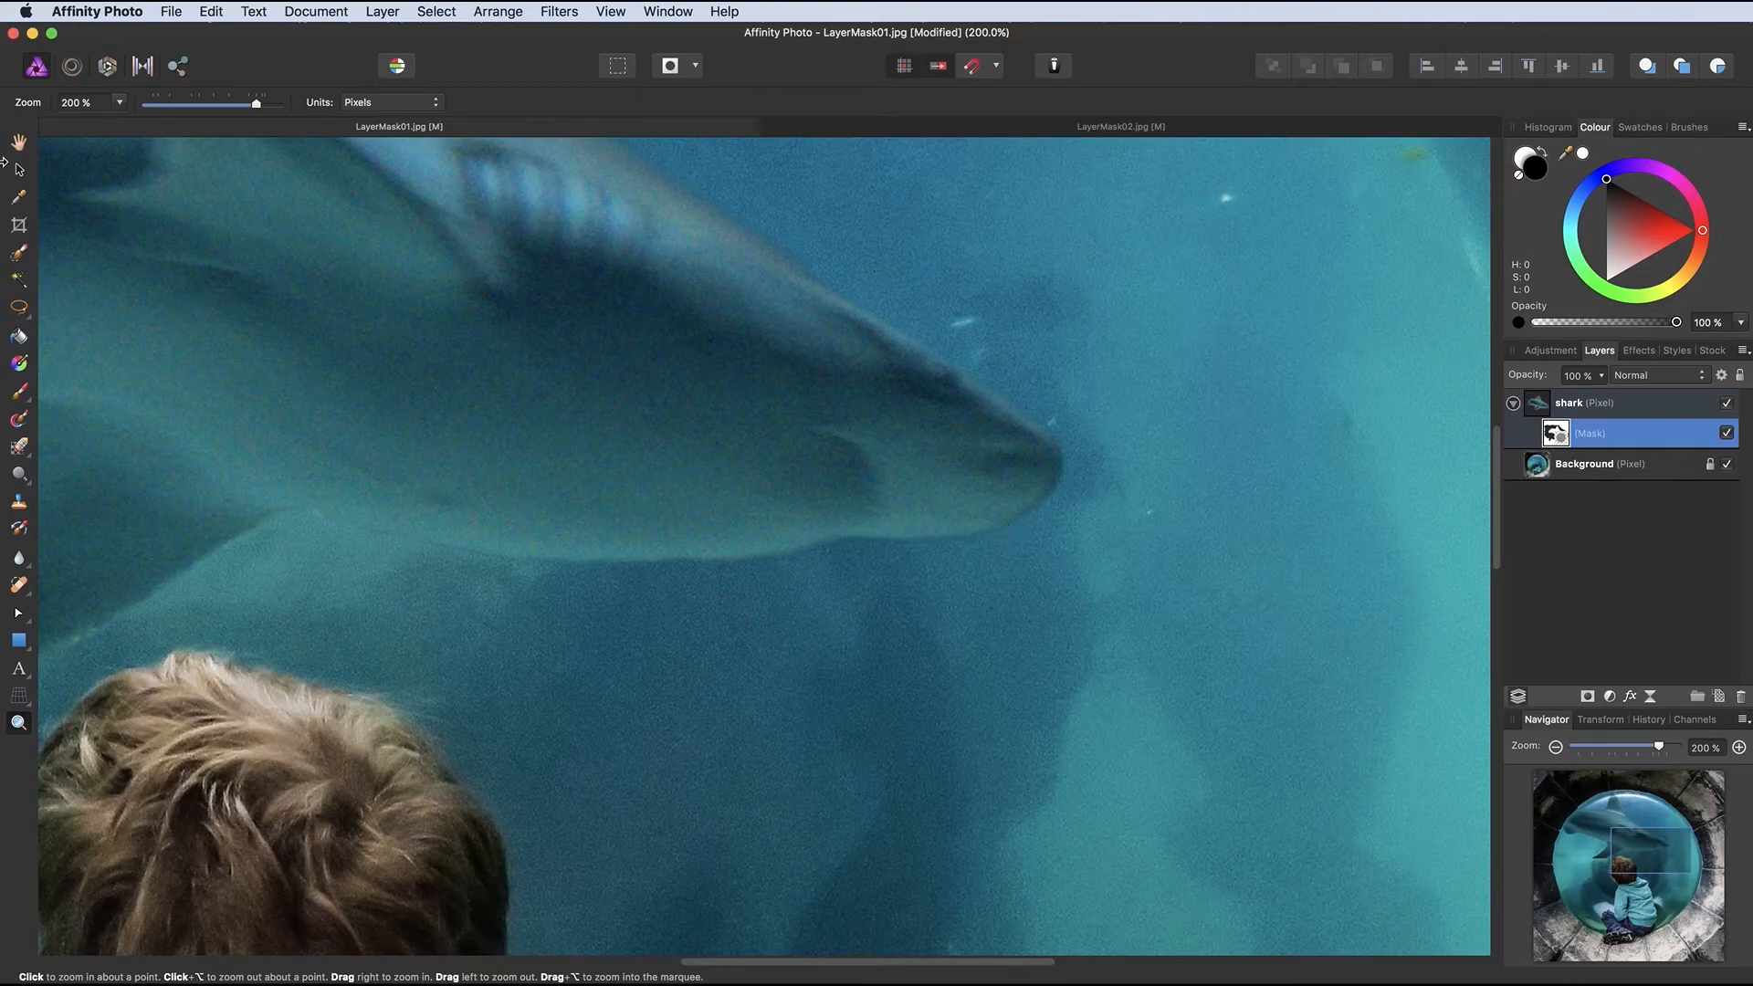
click(19, 395)
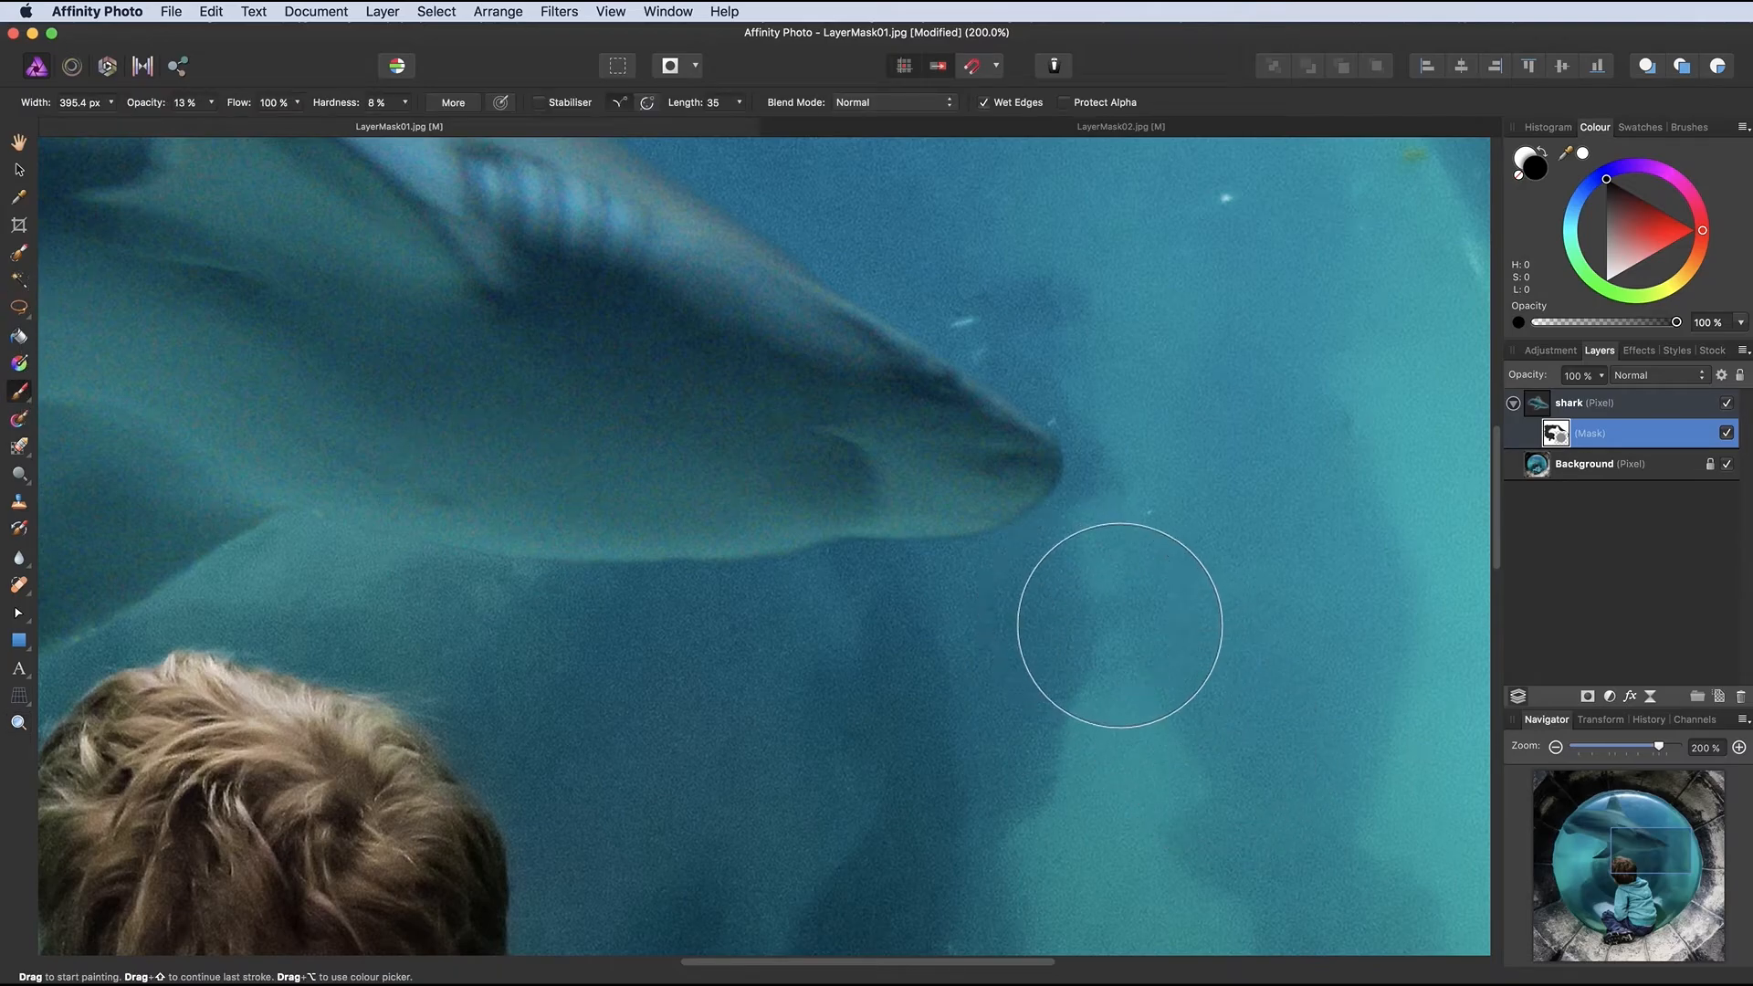
mouse_move(1081, 626)
mouse_down()
mouse_move(956, 627)
mouse_move(955, 594)
mouse_move(919, 593)
mouse_up()
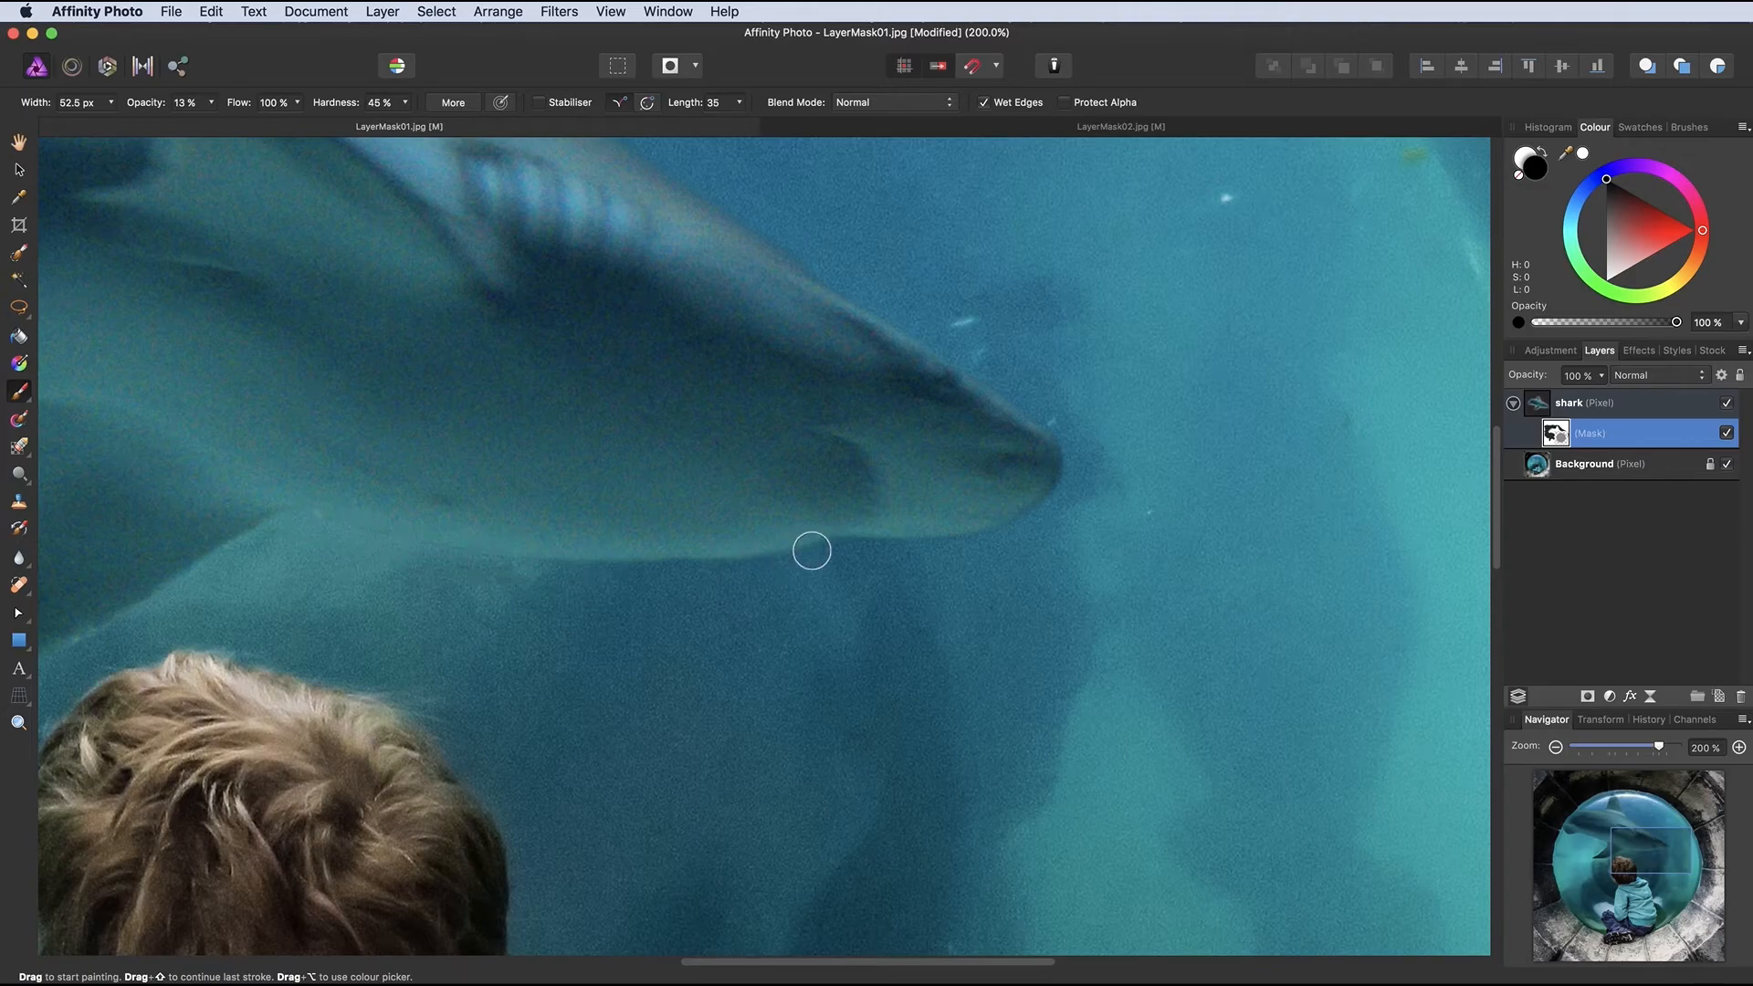
mouse_move(1096, 496)
mouse_down()
mouse_move(1087, 446)
mouse_move(994, 544)
mouse_move(1044, 537)
mouse_up()
drag(1005, 293, 1434, 447)
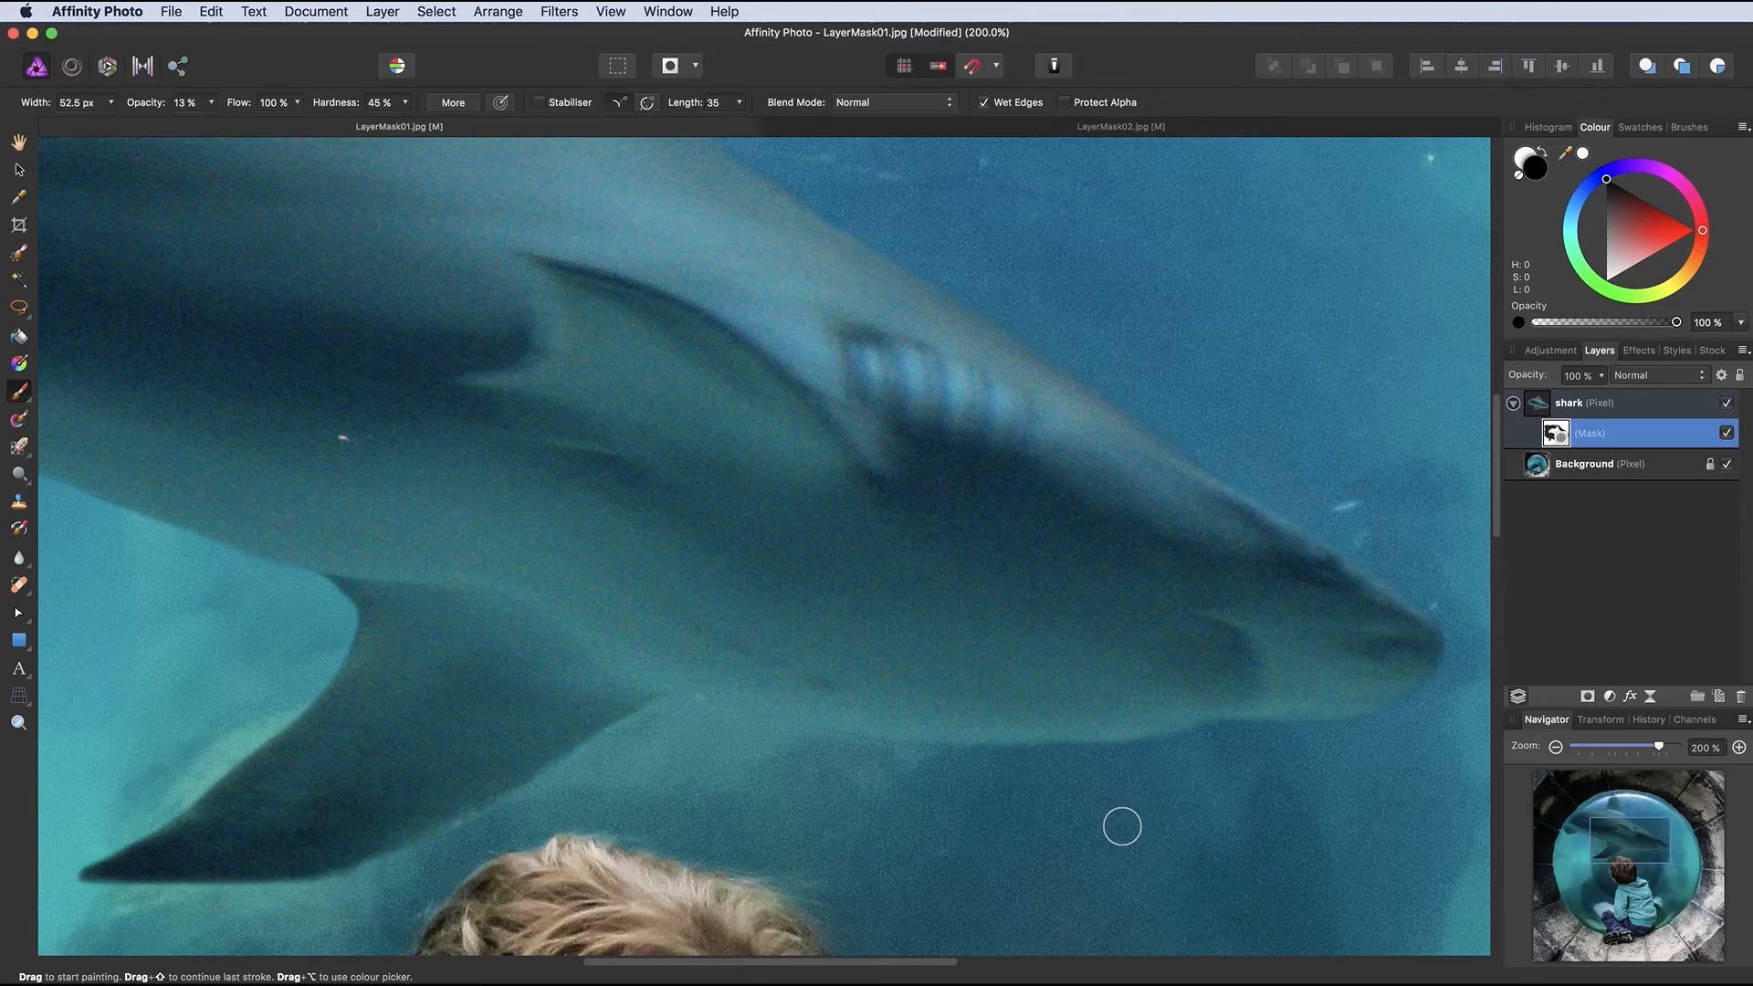
key(super+0)
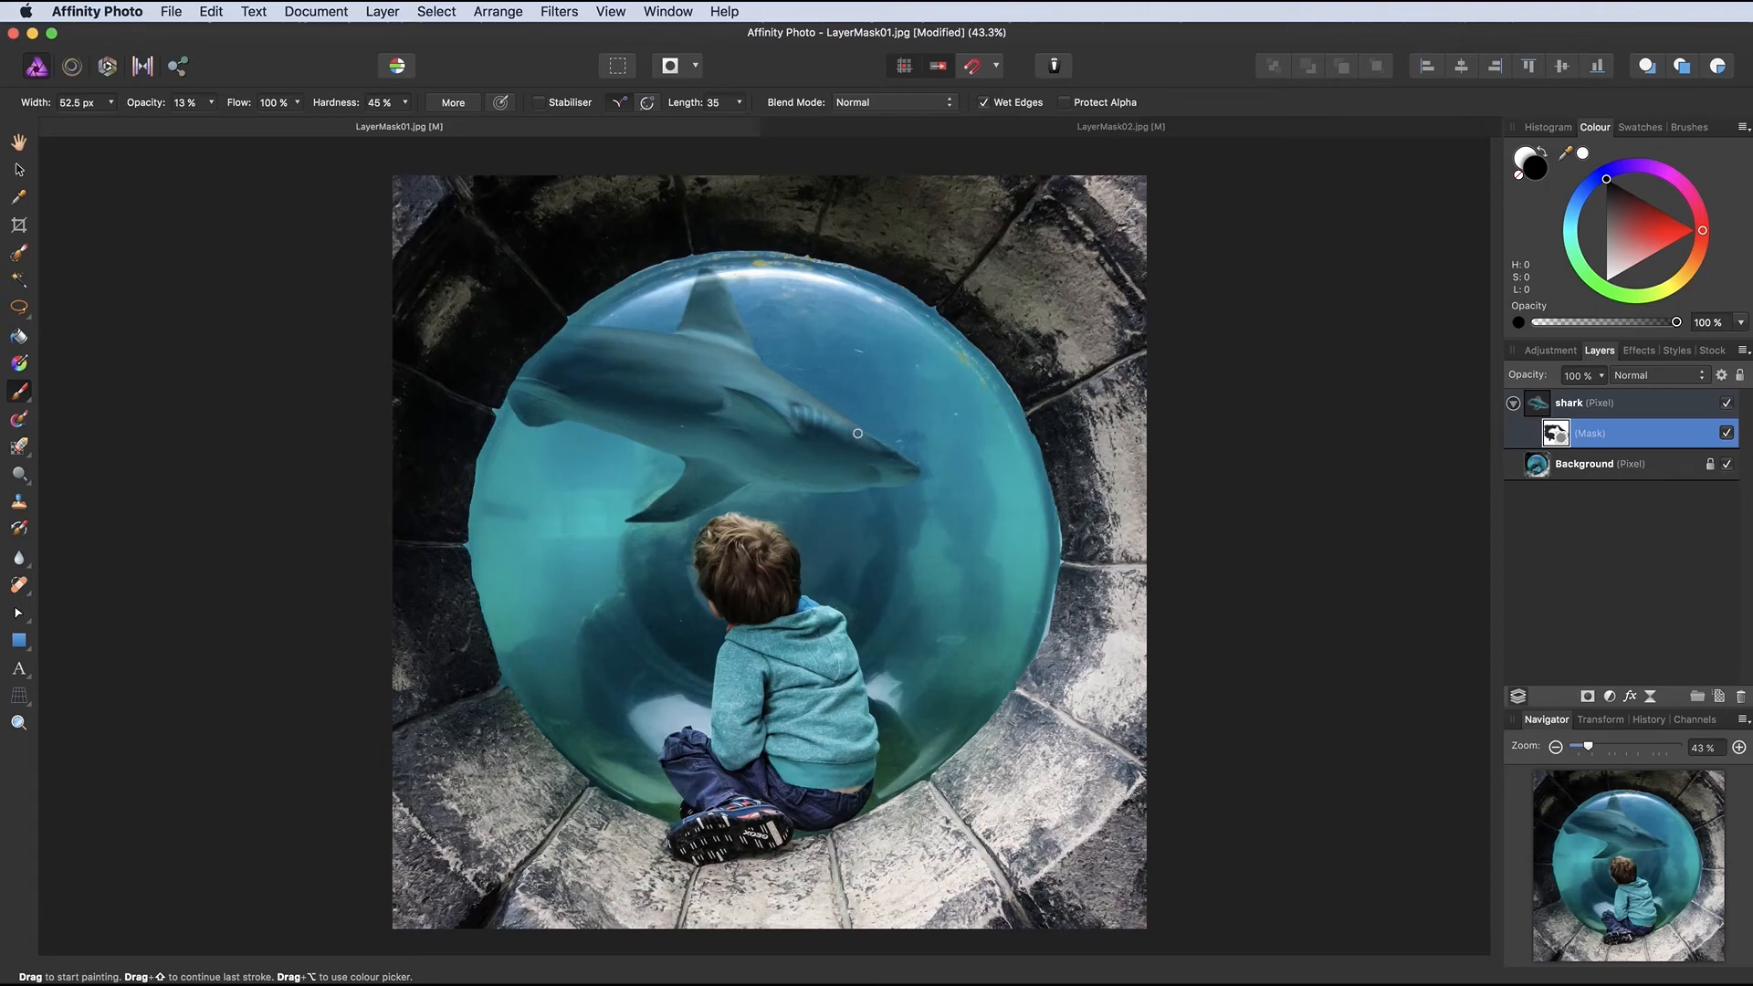
Set the brush opacity to 8 %, enlarge the brush to 1811.2 px at 46 % hardness and fade the shark's body with black
ctrl+alt+drag(861, 429, 862, 429)
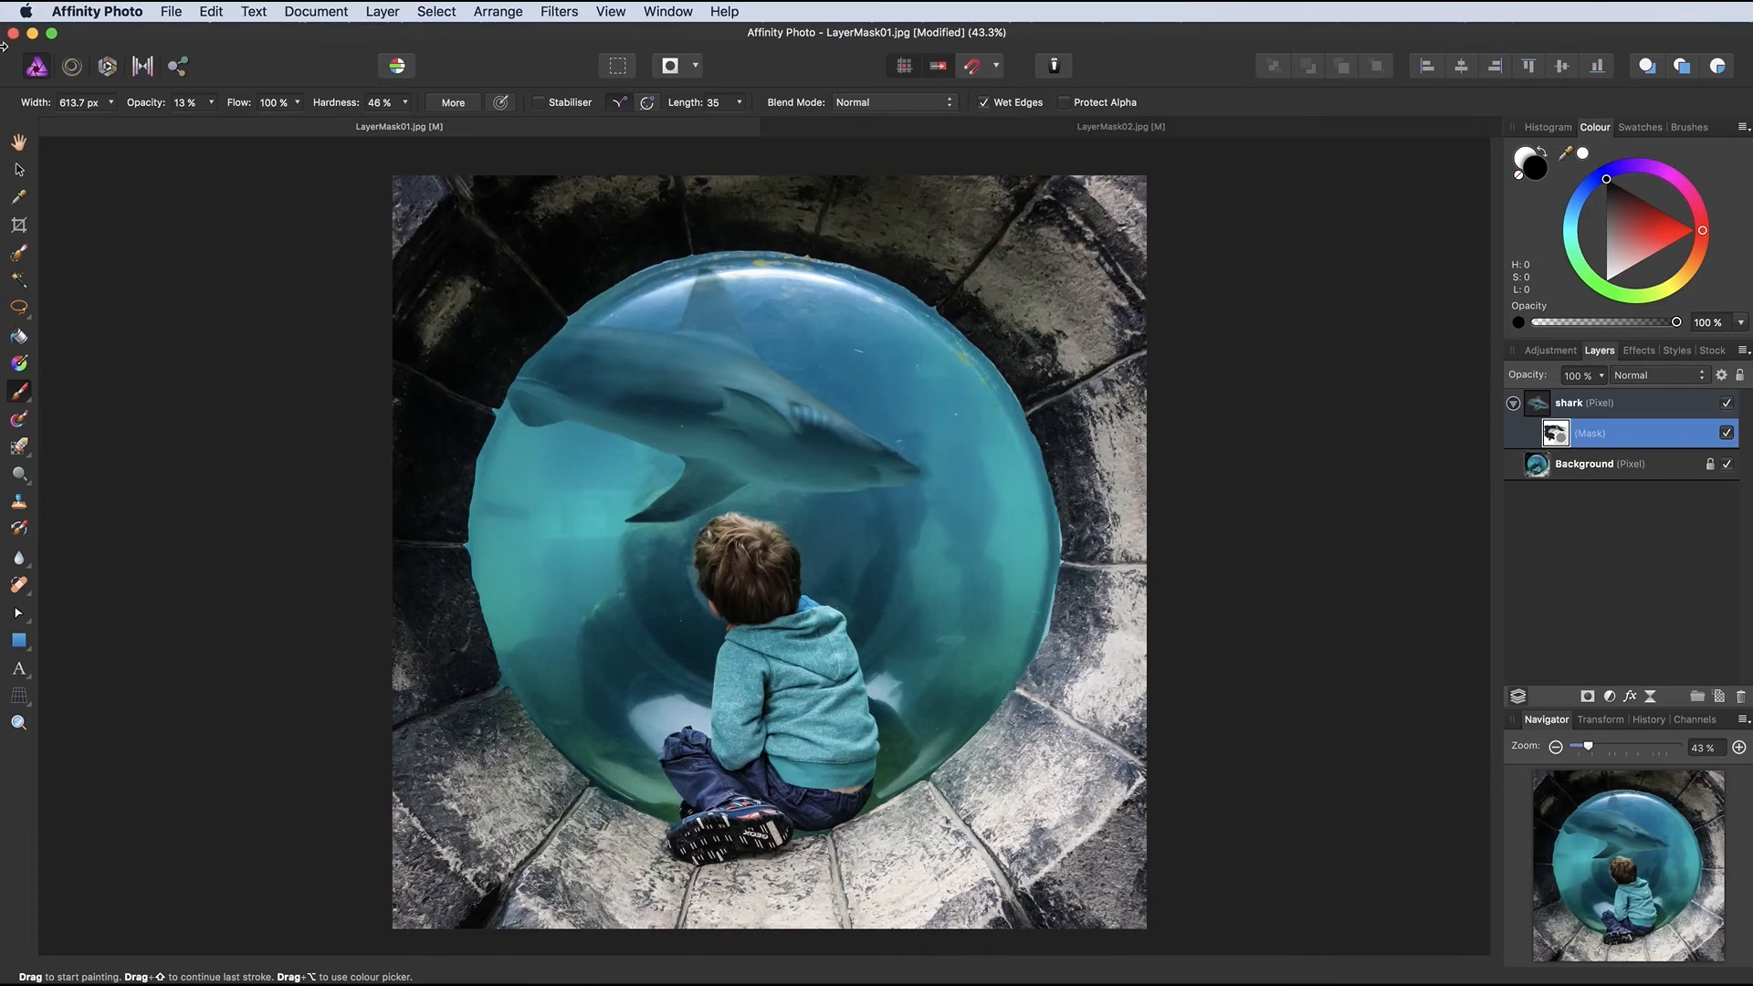
click(211, 104)
drag(206, 129, 200, 129)
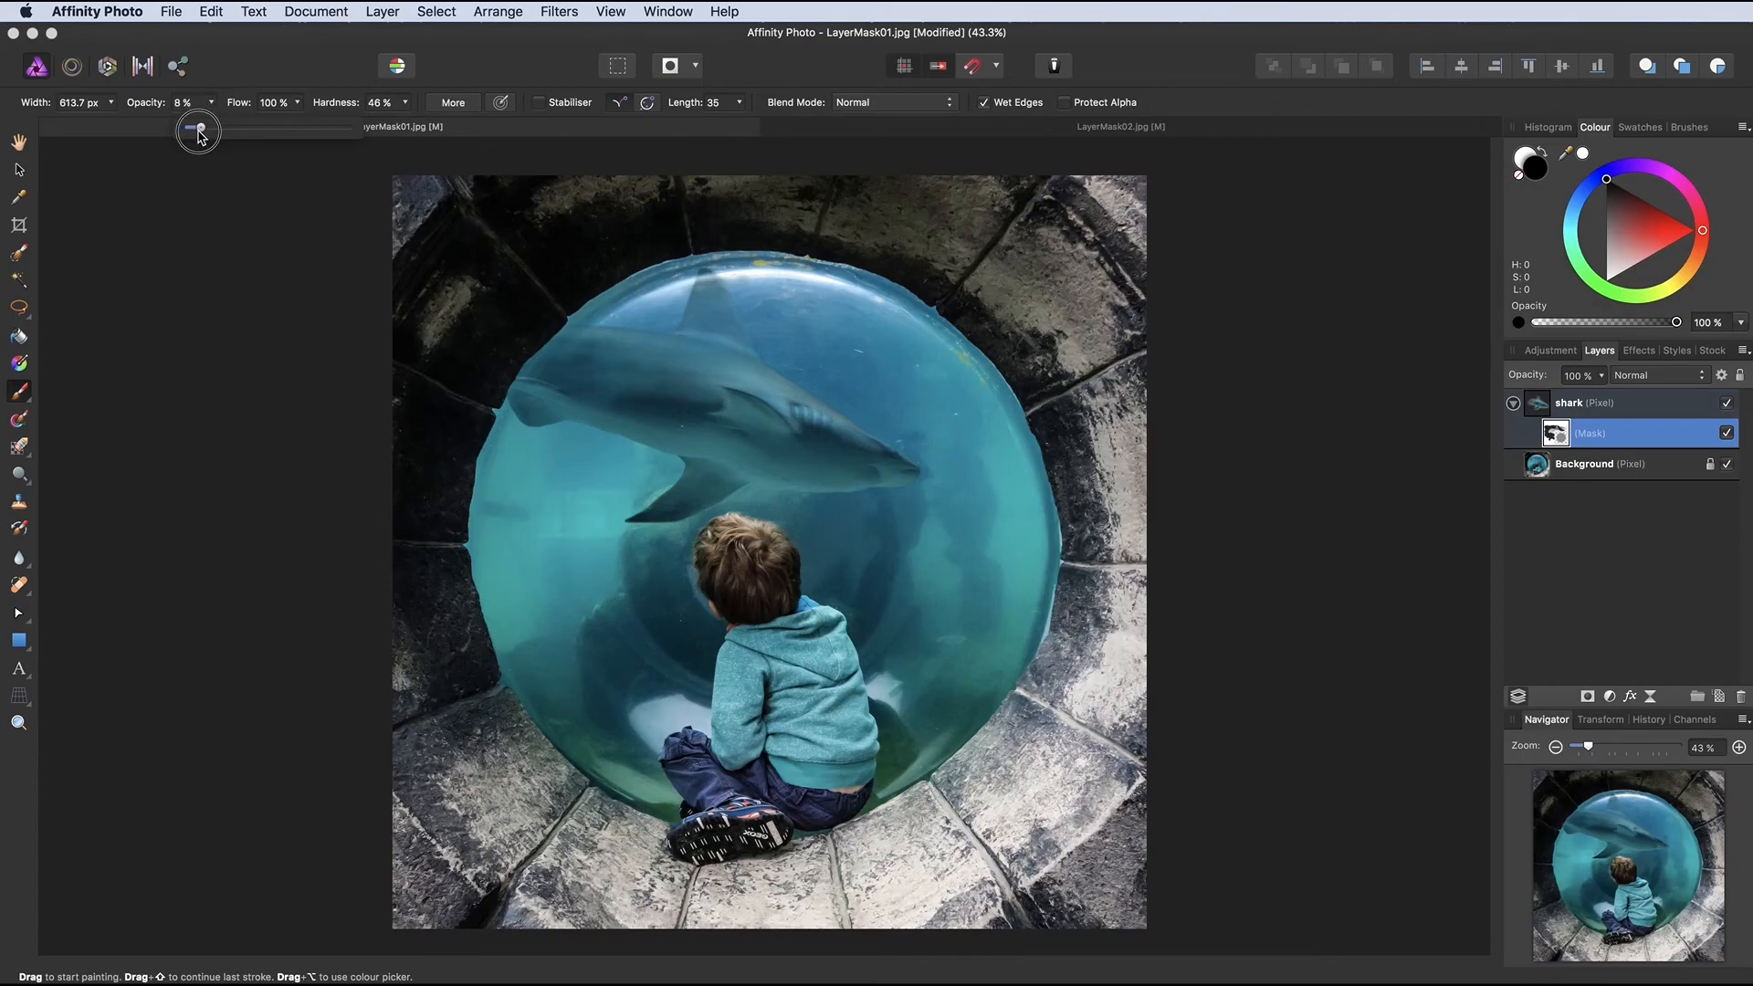
ctrl+alt+drag(911, 571, 1059, 571)
mouse_move(685, 391)
mouse_down()
mouse_move(741, 384)
mouse_move(606, 411)
mouse_up()
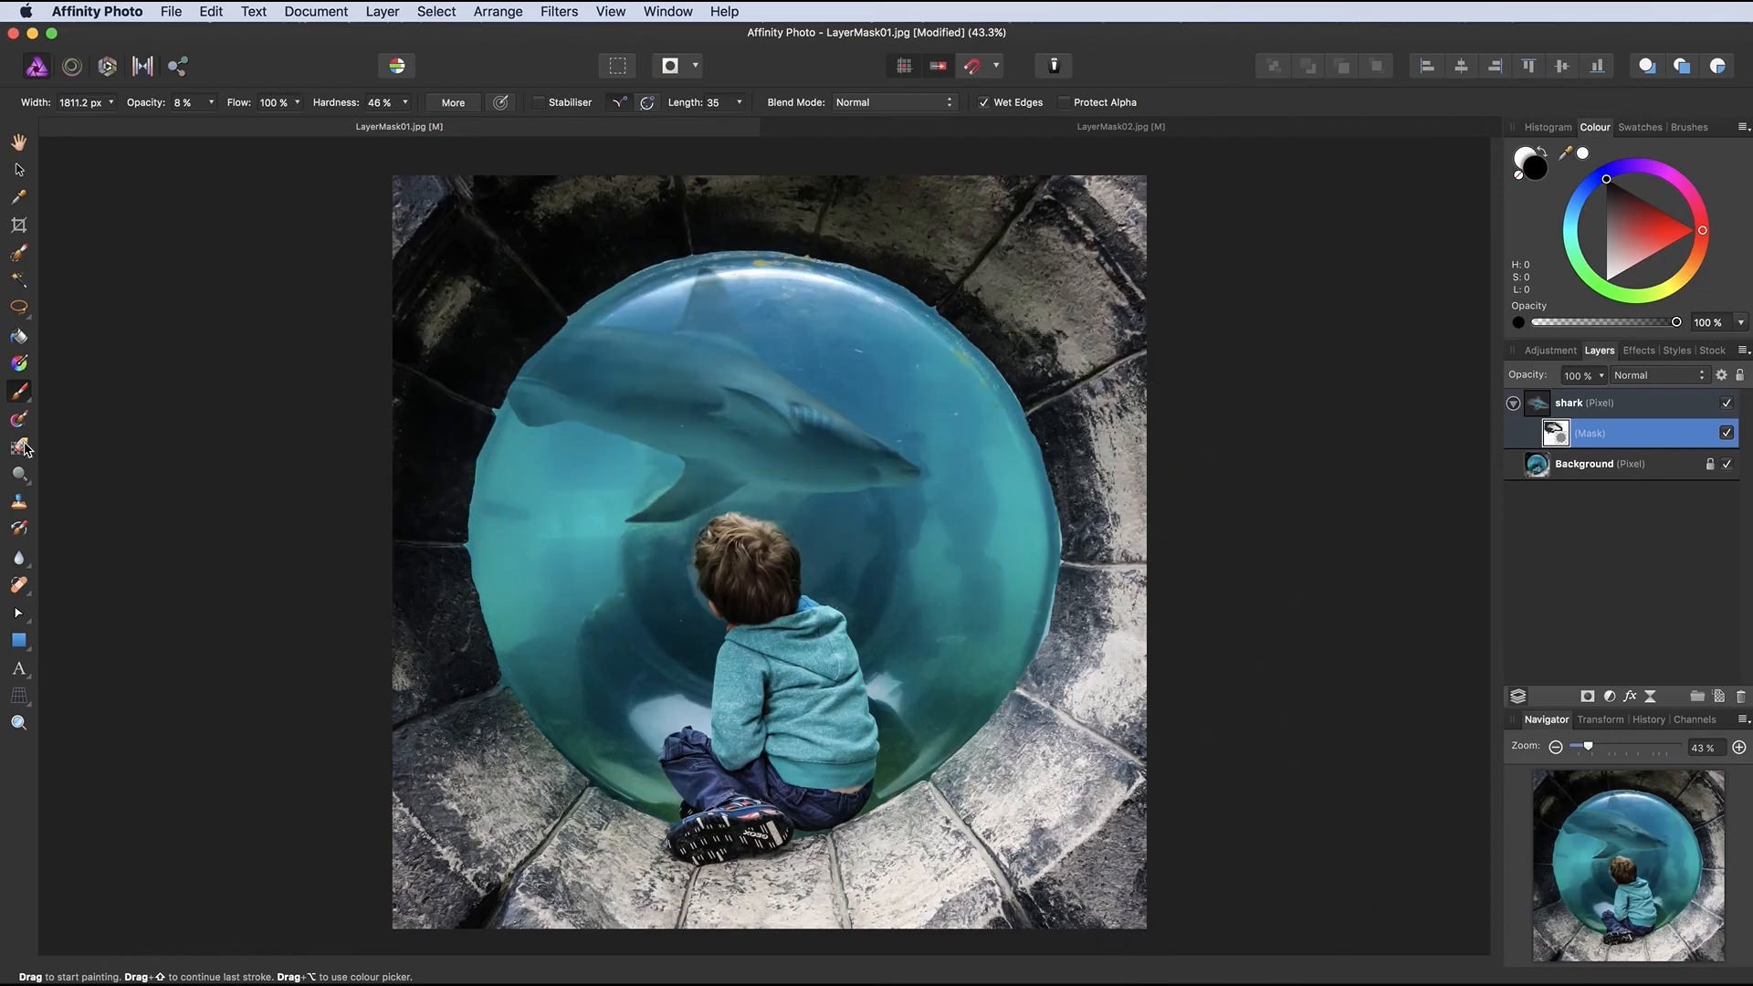
Fade the shark's mid-body with a 499.1 px brush and its lower pectoral fin tip with a 166.4 px brush, both at 47 % hardness
key(x)
mouse_move(752, 464)
mouse_down()
mouse_move(626, 469)
mouse_move(587, 450)
mouse_move(666, 423)
mouse_up()
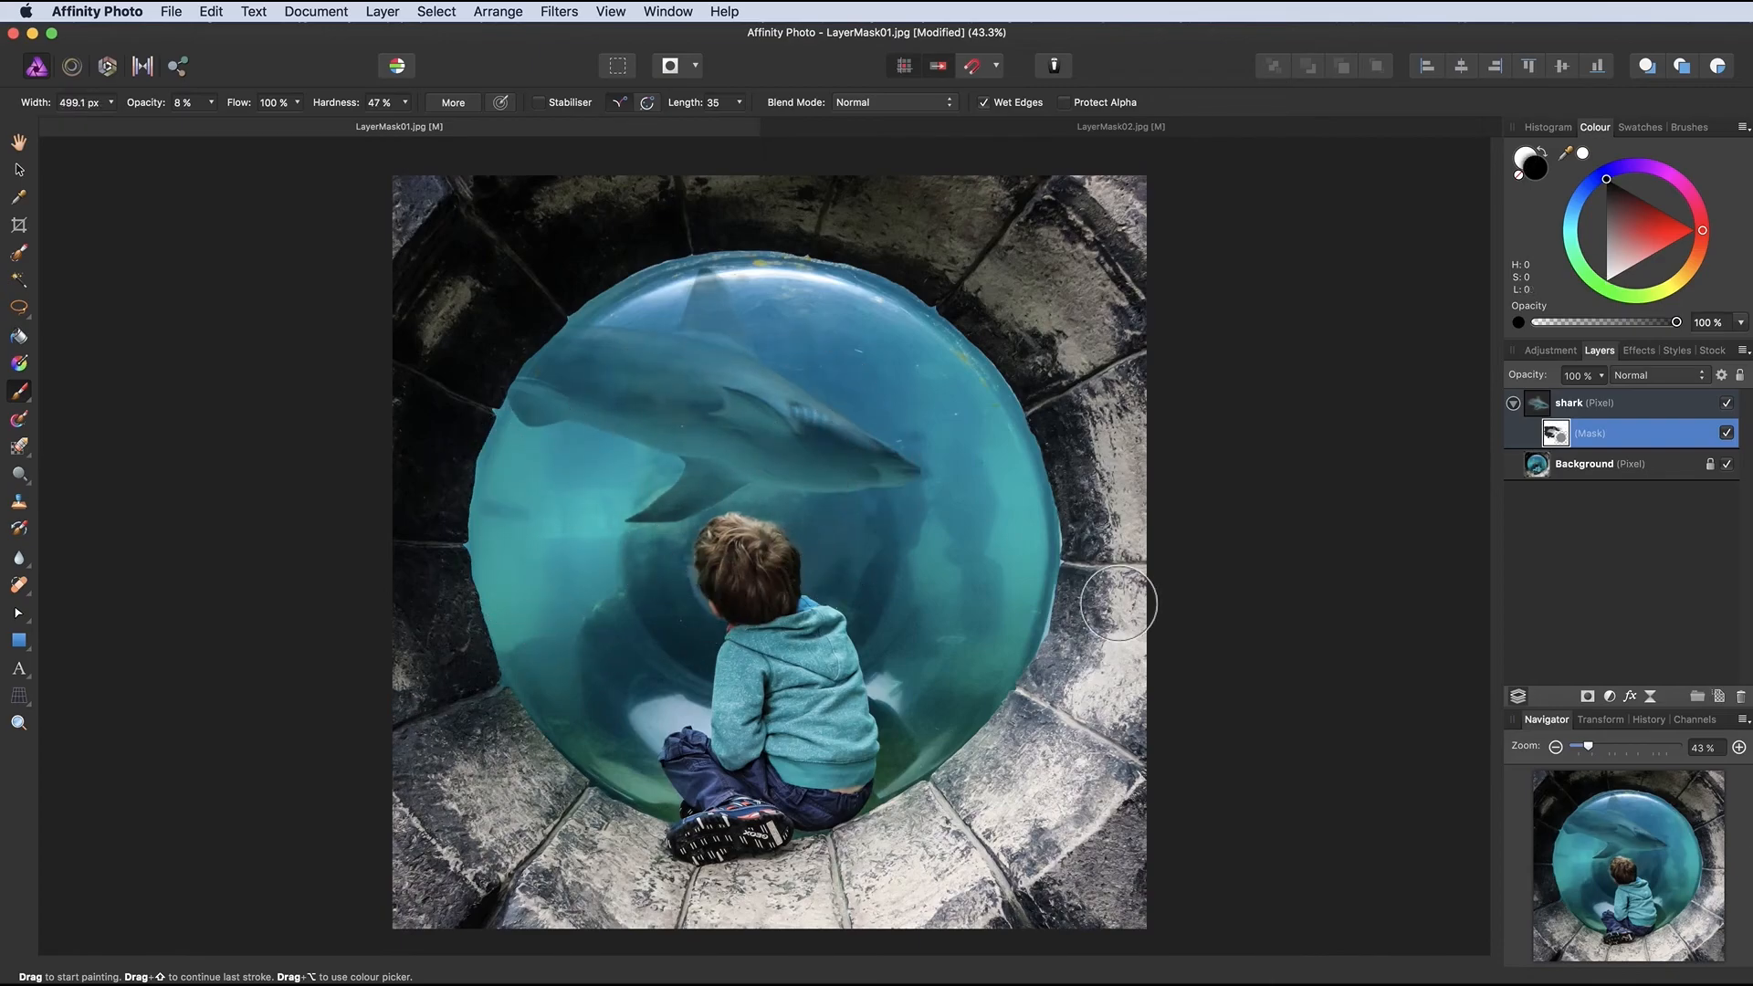
drag(873, 558, 803, 558)
mouse_move(639, 518)
mouse_down()
mouse_move(715, 493)
mouse_move(639, 522)
mouse_up()
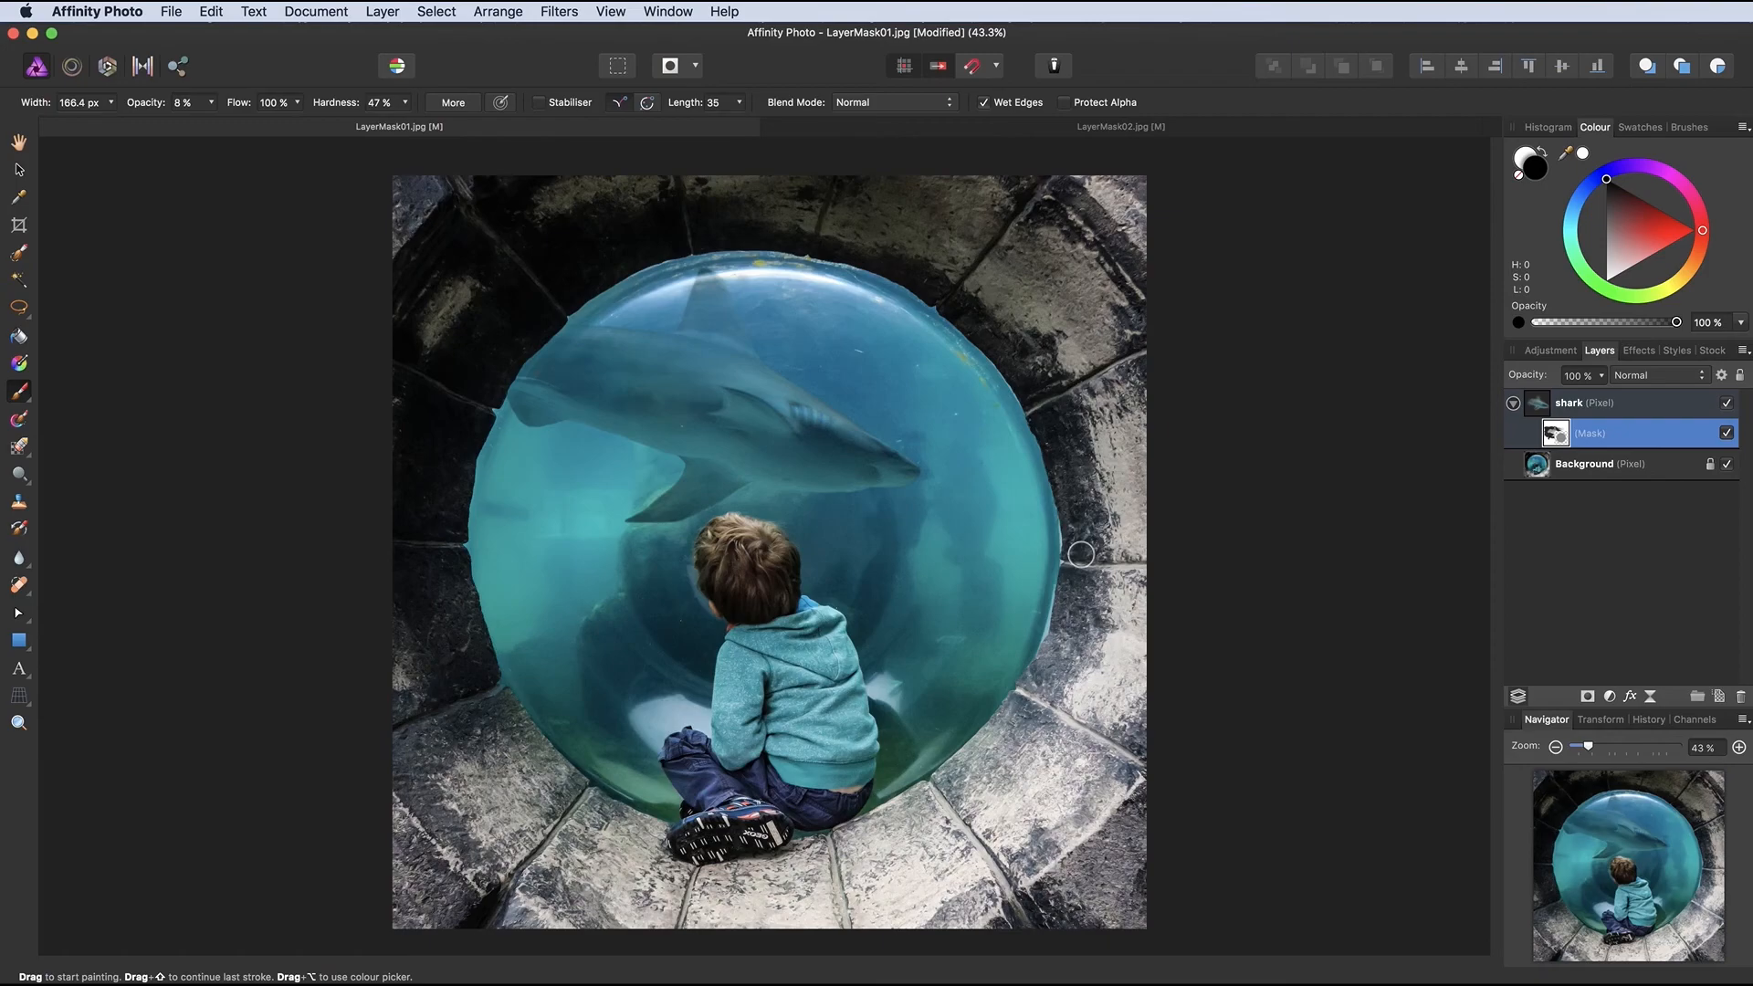
Compare the shark with its mask off and on, inspect the mask alone in greyscale, and return to the composite with the shark layer selected
click(1726, 432)
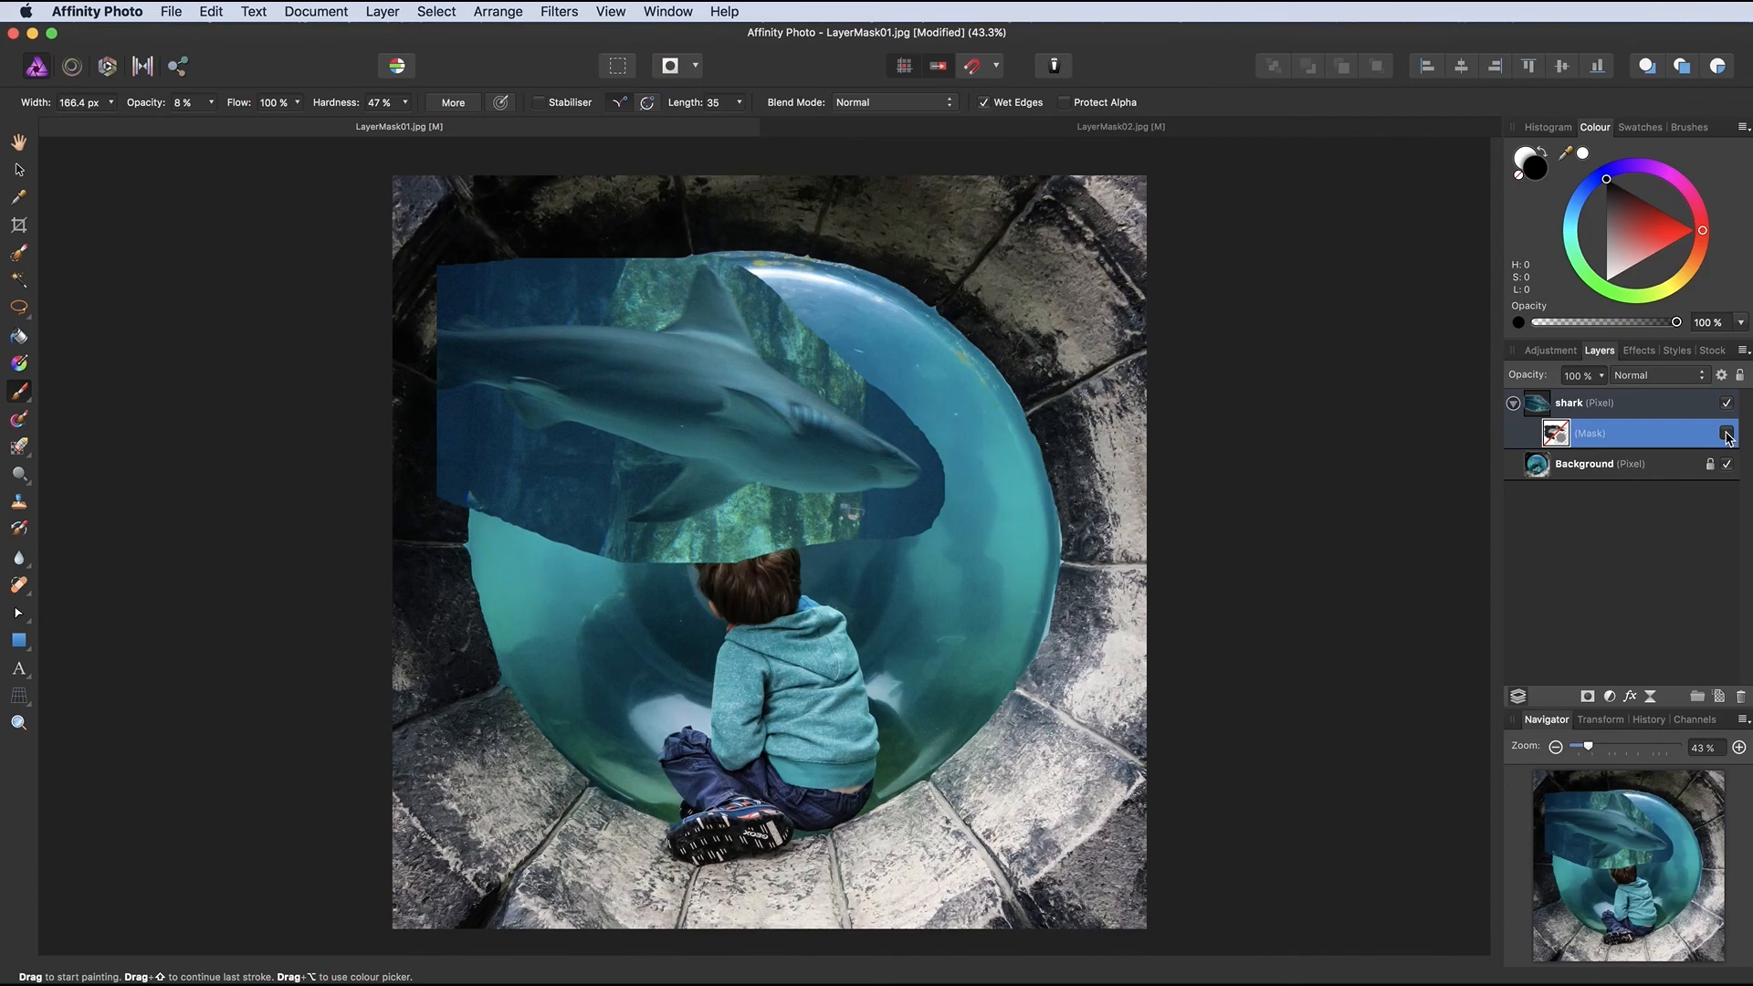
click(1726, 436)
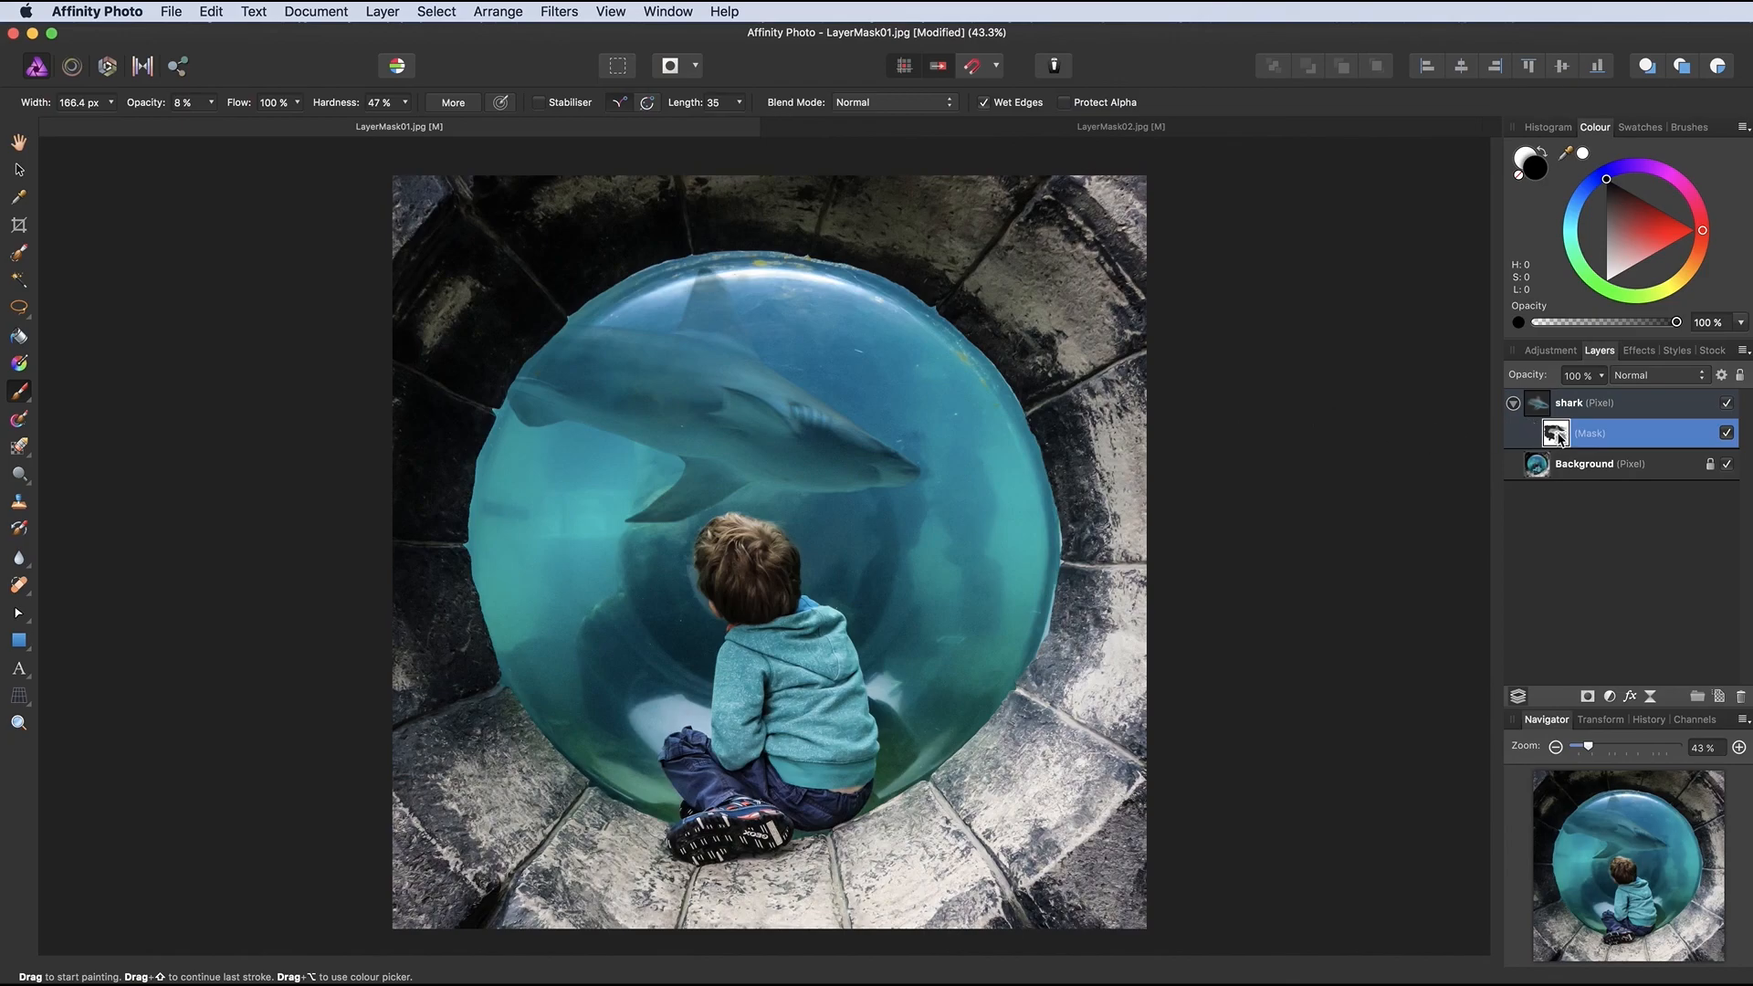
alt+click(1557, 438)
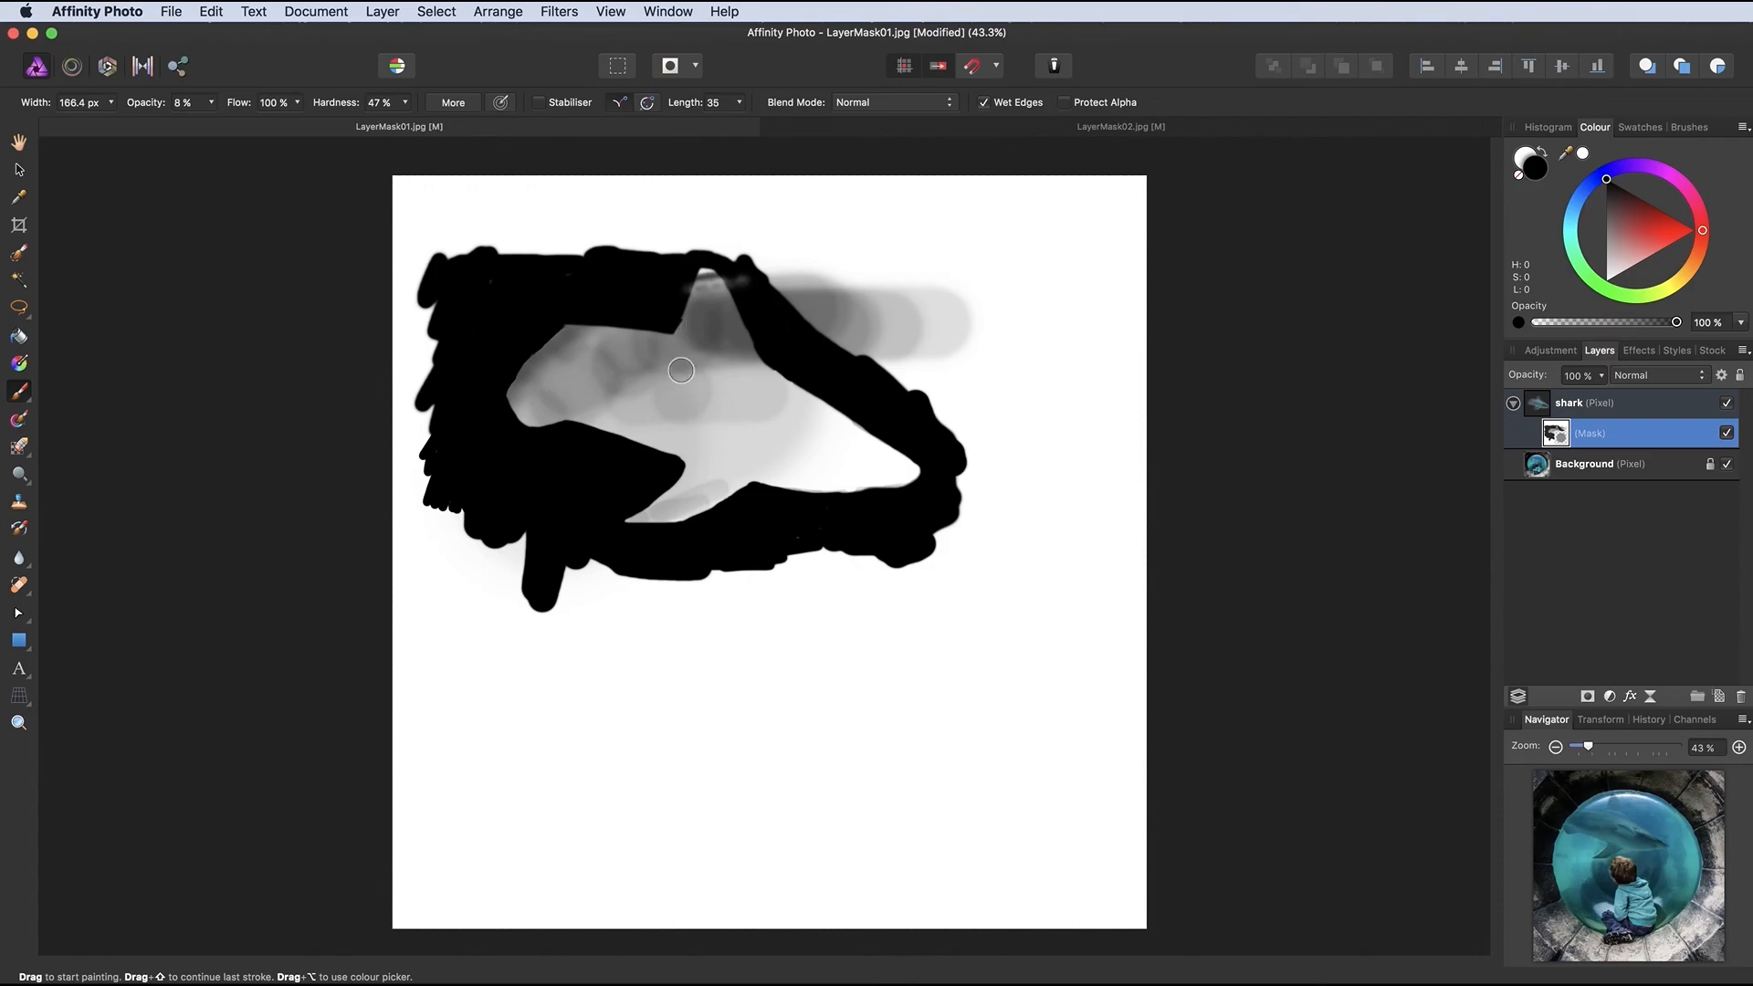
click(1538, 403)
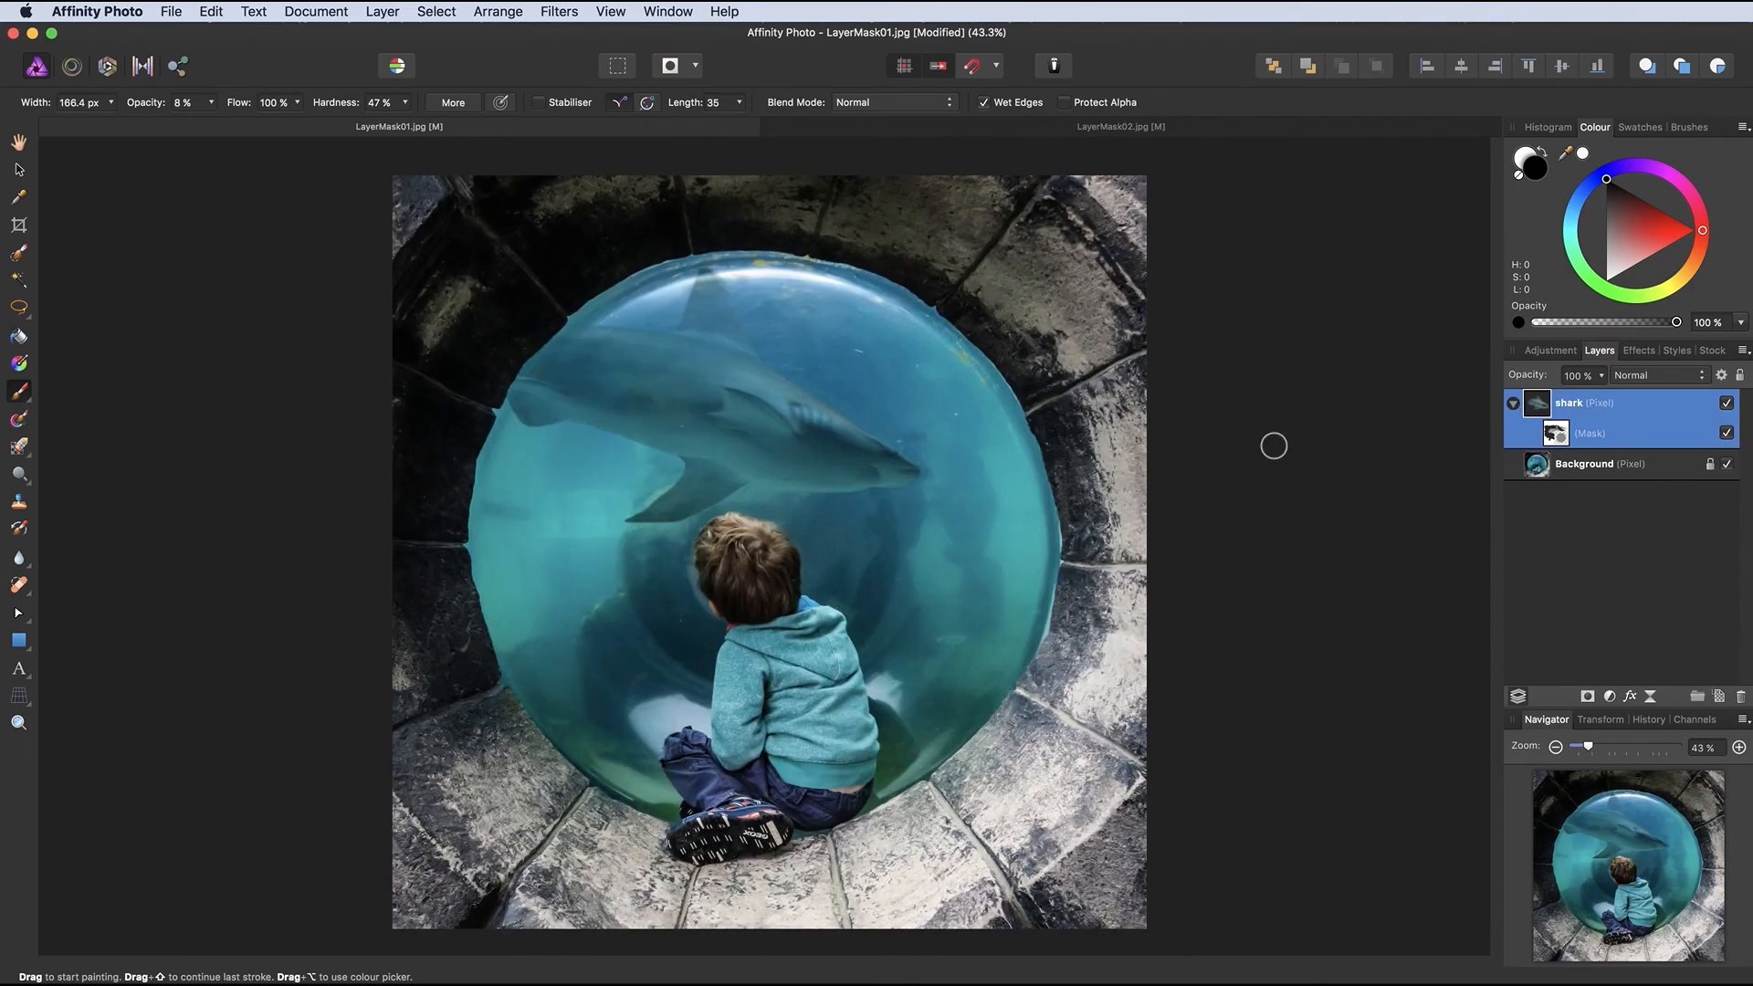